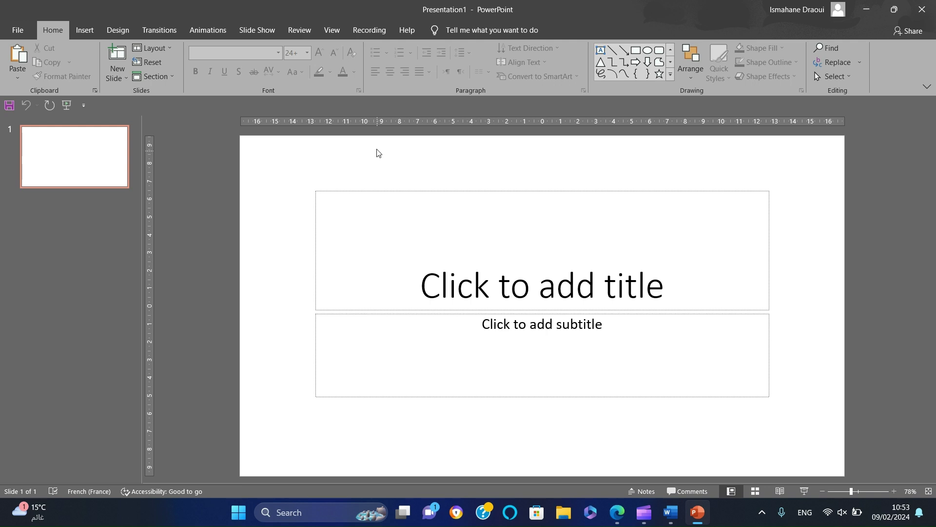
- Check the installed Office product and version in the account information, and return to the presentation to view its transitions
left_click(14, 32)
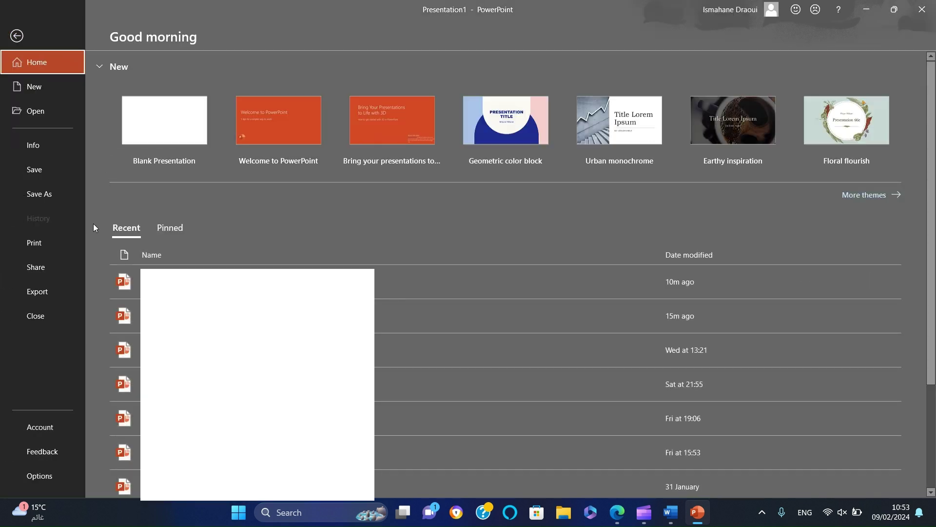
left_click(60, 422)
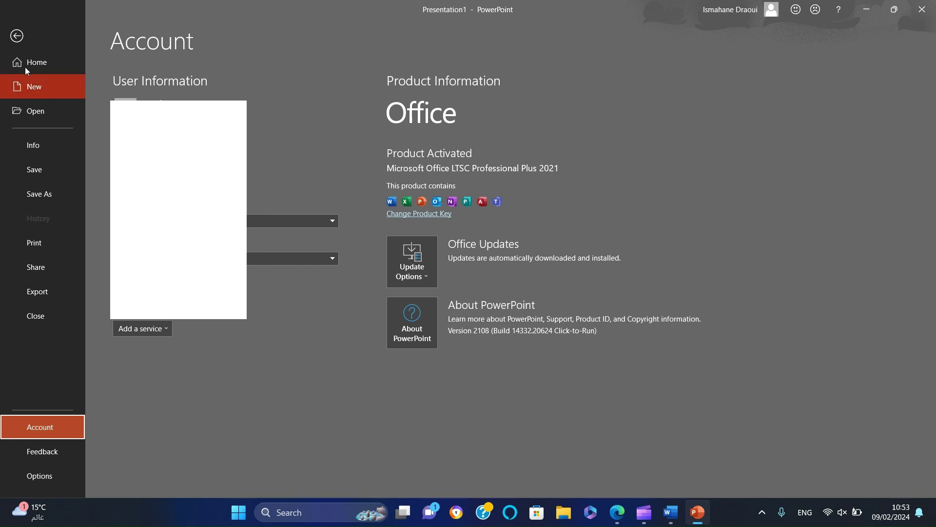
left_click(18, 37)
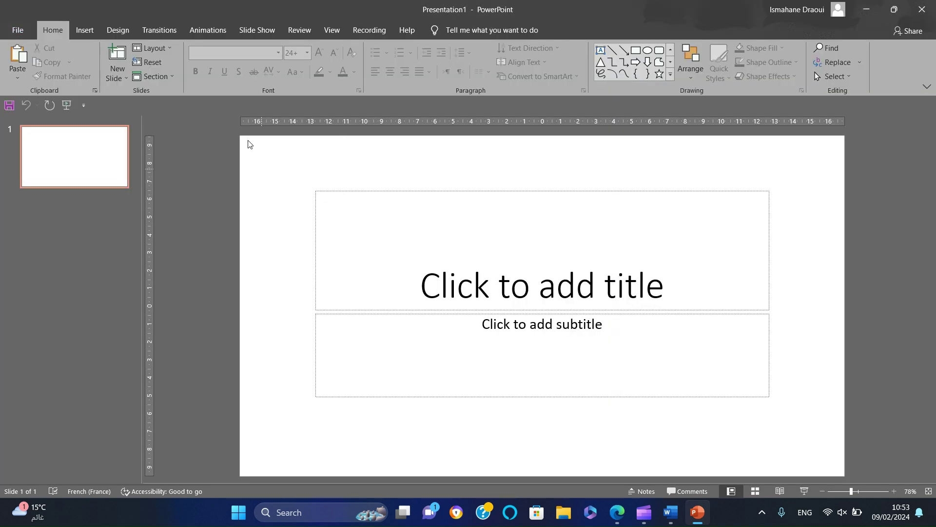
left_click(163, 32)
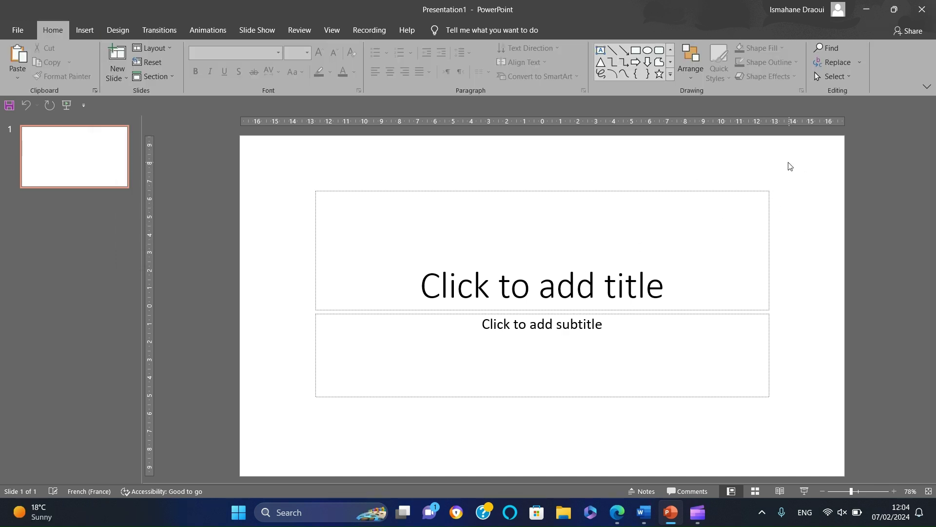
- Delete the title and subtitle placeholders from slide 1 and draw a five-pointed star on the slide's left half
left_click_drag(788, 162, 277, 422)
key("Delete")
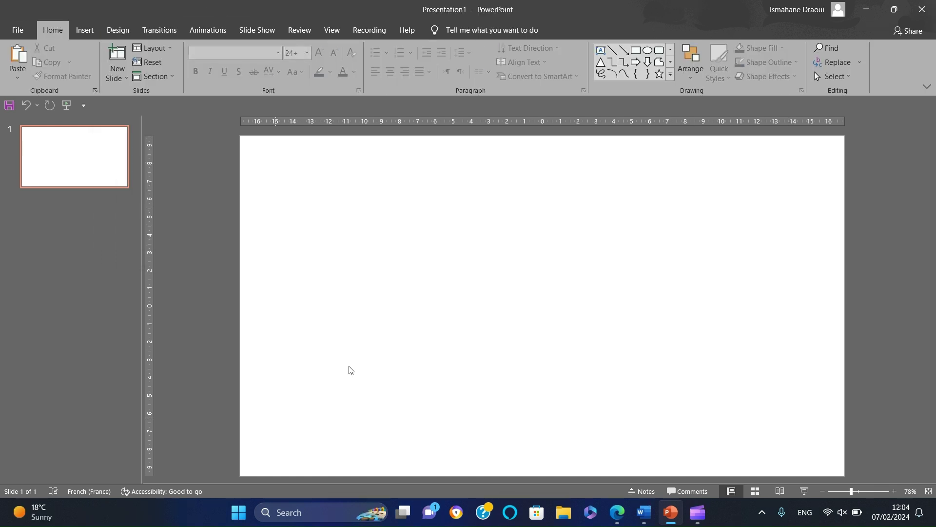
left_click(659, 74)
left_click_drag(330, 193, 527, 353)
left_click_drag(440, 283, 381, 287)
left_click(255, 215)
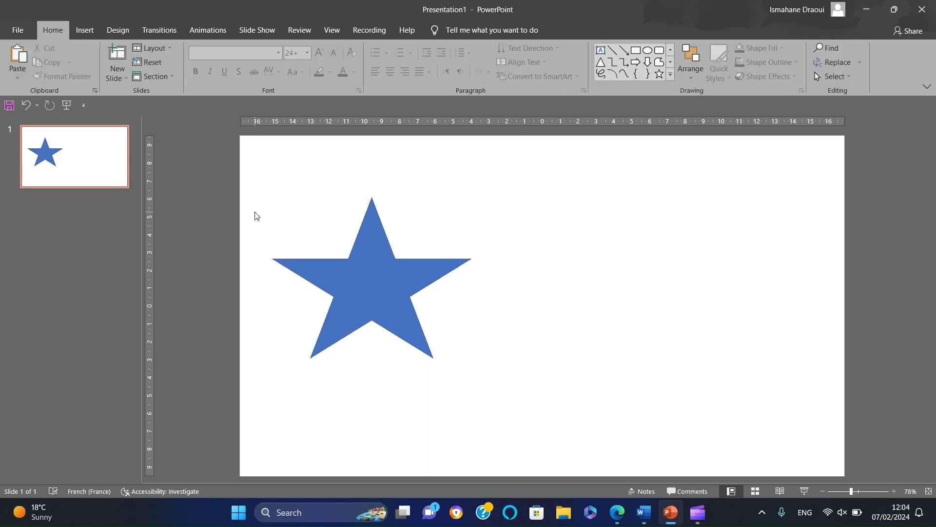
- Duplicate slide 1 and move the star to the right side of the copy
left_click(29, 182)
right_click(29, 182)
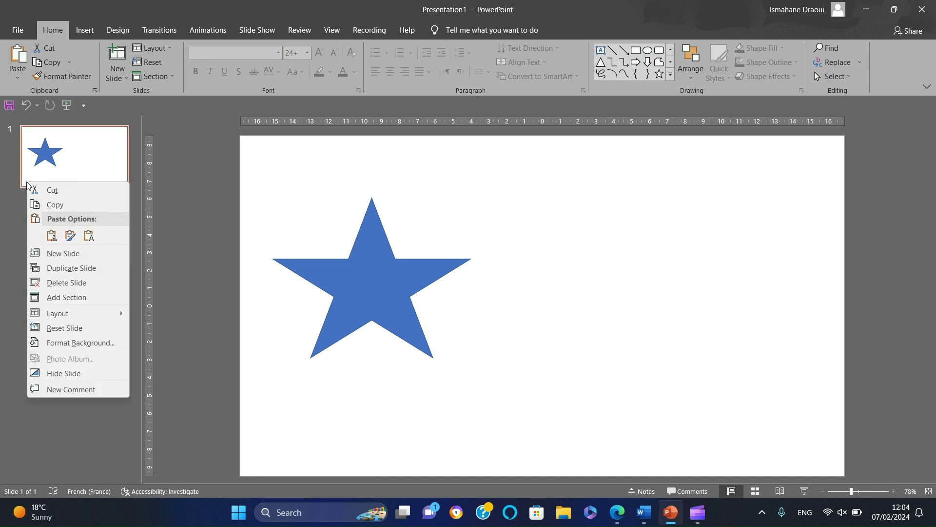
left_click(58, 273)
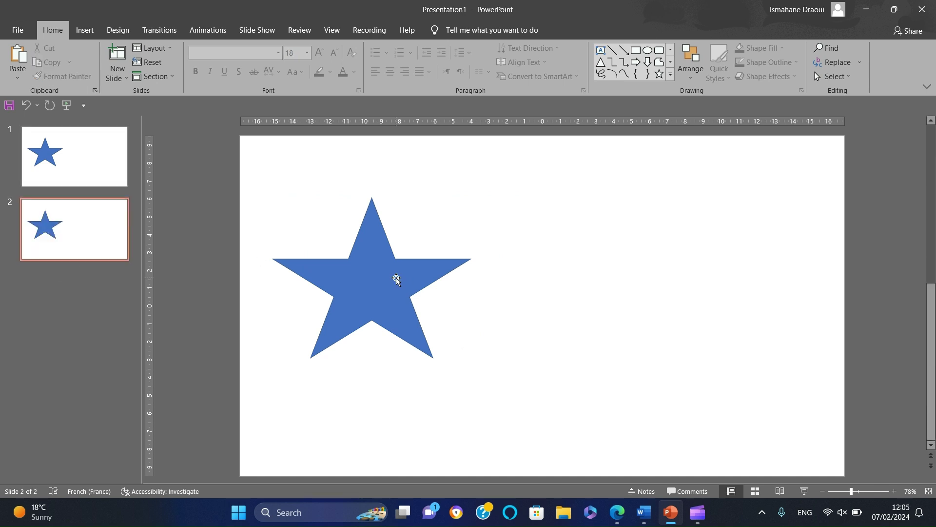
left_click_drag(459, 278, 751, 270)
- Apply the Morph transition to both slides together
left_click(99, 160)
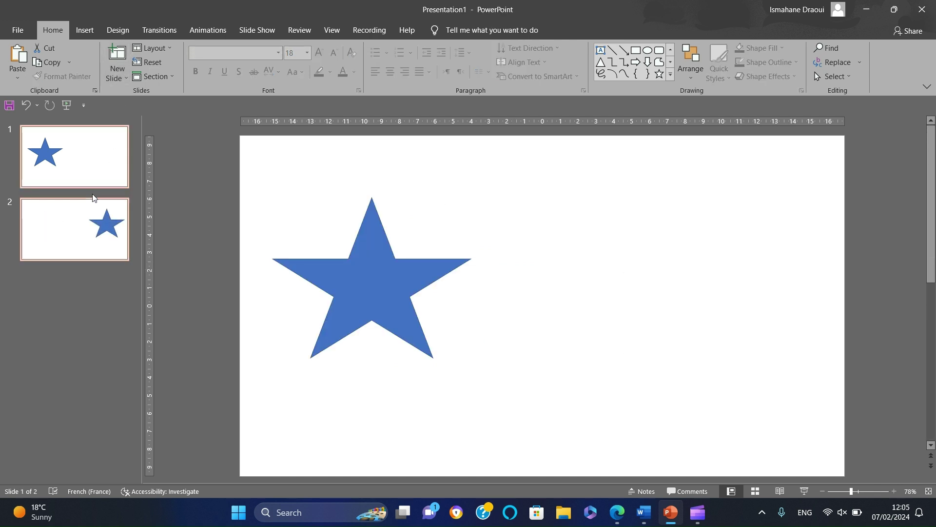
left_click(171, 37)
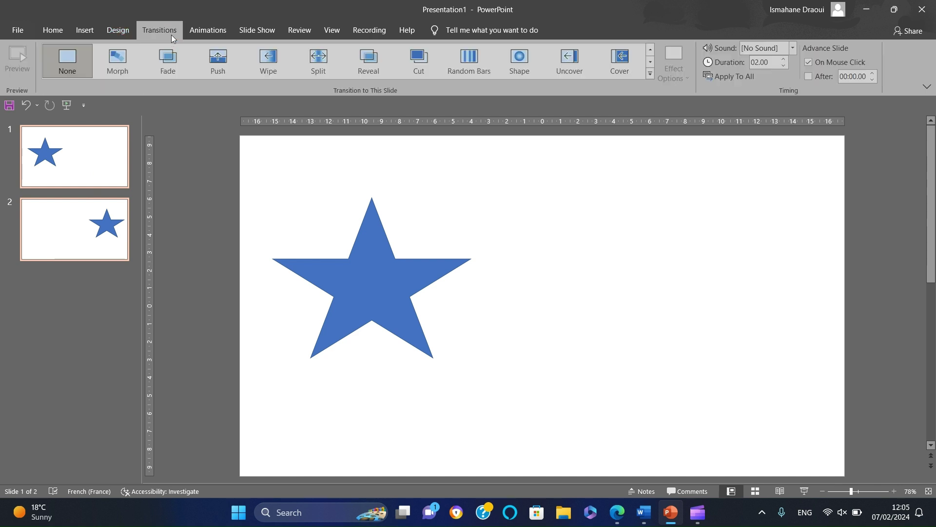
left_click(102, 70)
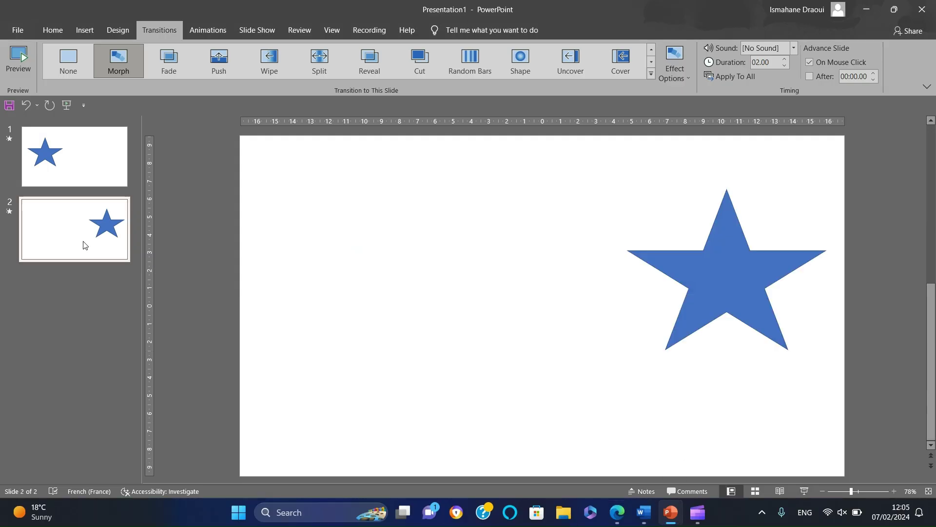
- Duplicate slide 2 and delete the star from the copy
key("ctrl+d")
left_click(704, 273)
key("Delete")
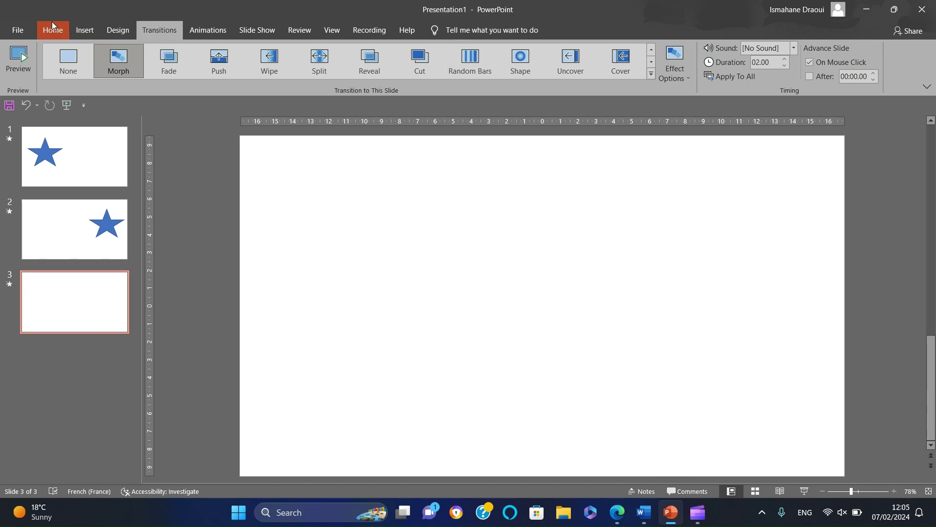
- Draw a circle about 9 cm across on slide 3 and place it at the slide's left side
left_click(52, 22)
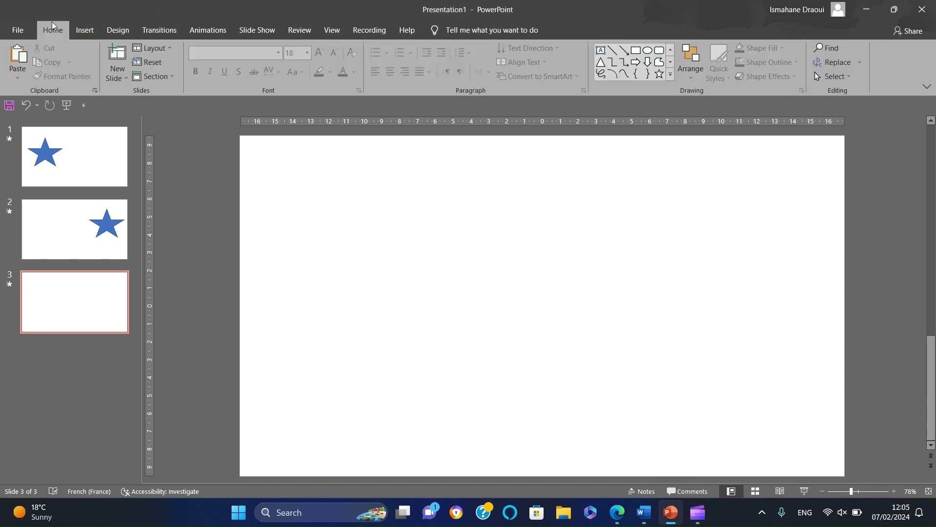
left_click(671, 74)
left_click(613, 152)
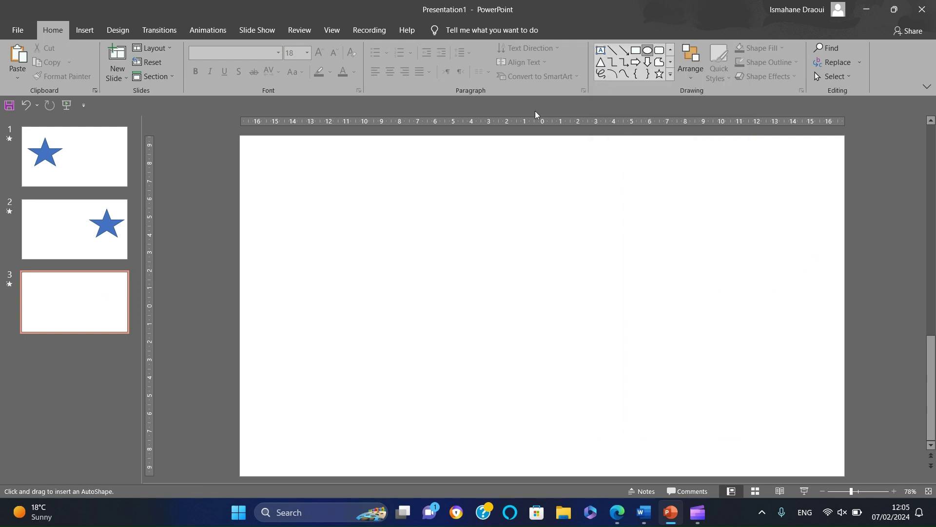
mouse_move(332, 216)
left_mouse_down()
mouse_move(493, 328)
mouse_move(493, 376)
left_mouse_up()
mouse_move(420, 301)
left_mouse_down()
mouse_move(361, 288)
mouse_move(338, 299)
left_mouse_up()
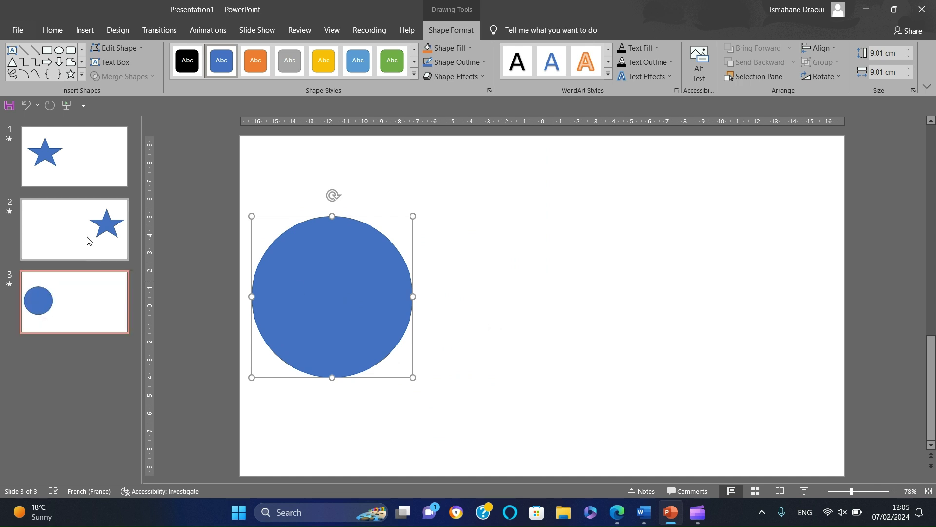
- Check the Morph transition on slide 3, and show the Selection pane with the star on slide 2 selected
left_click(165, 37)
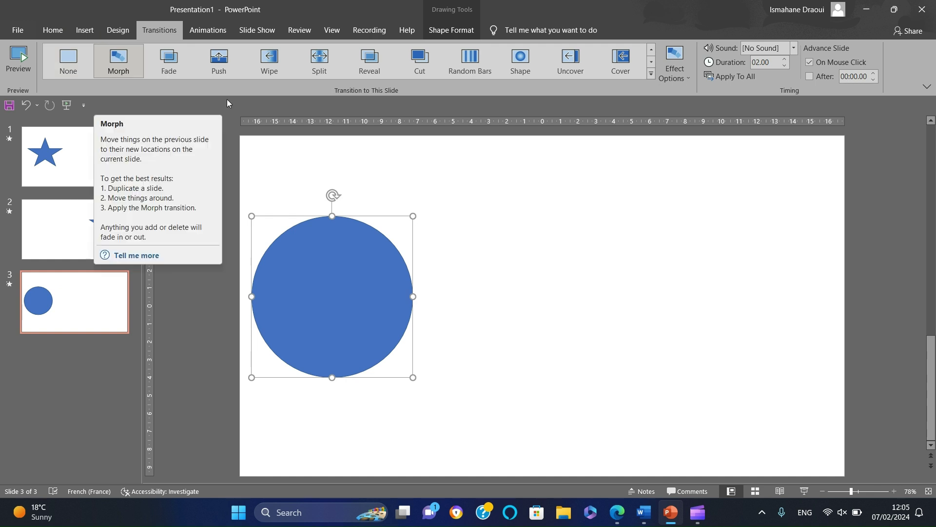
left_click(88, 247)
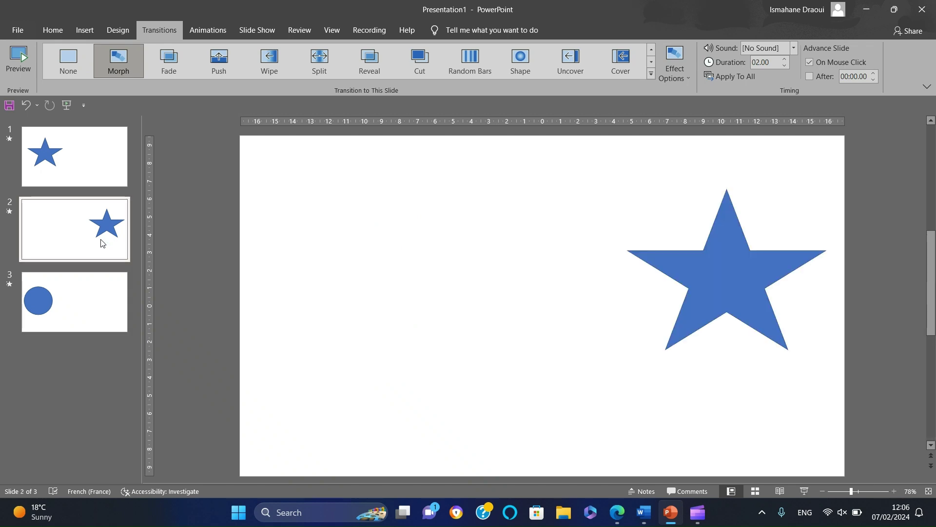
left_click(712, 261)
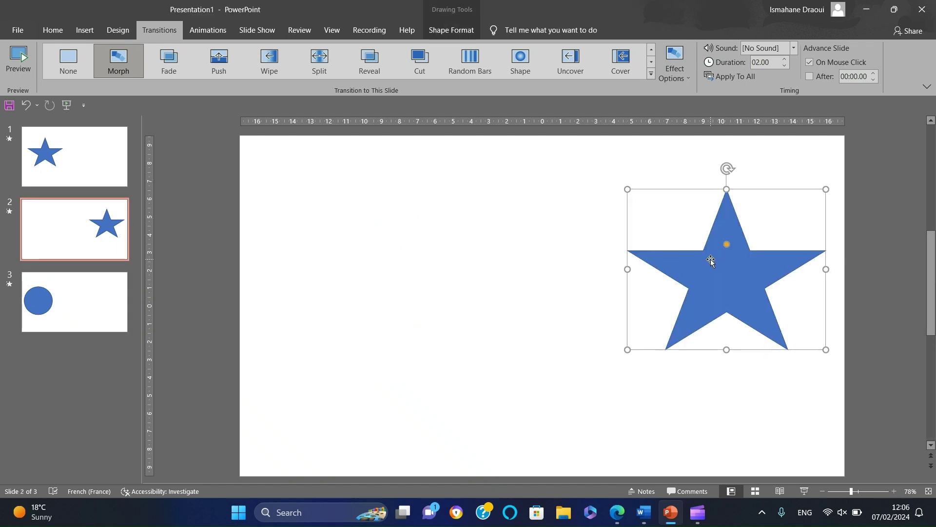
left_click(53, 31)
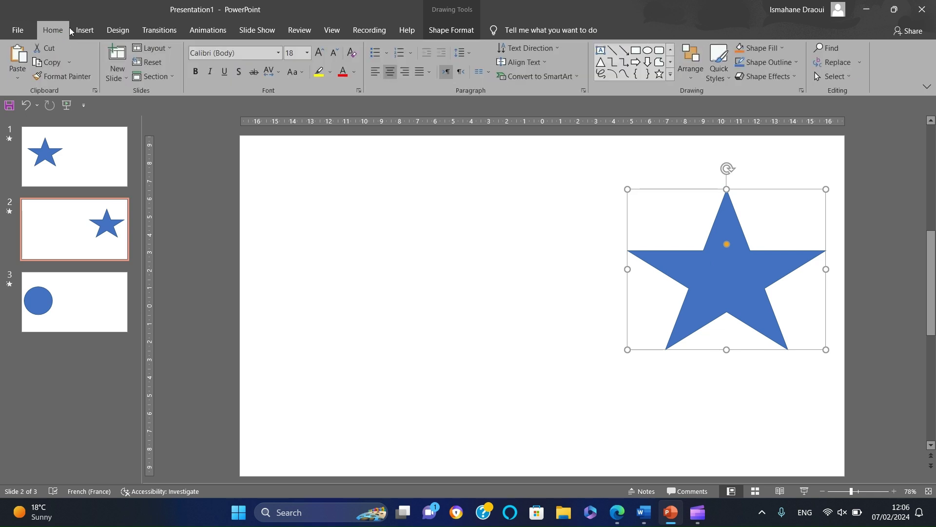
left_click(845, 77)
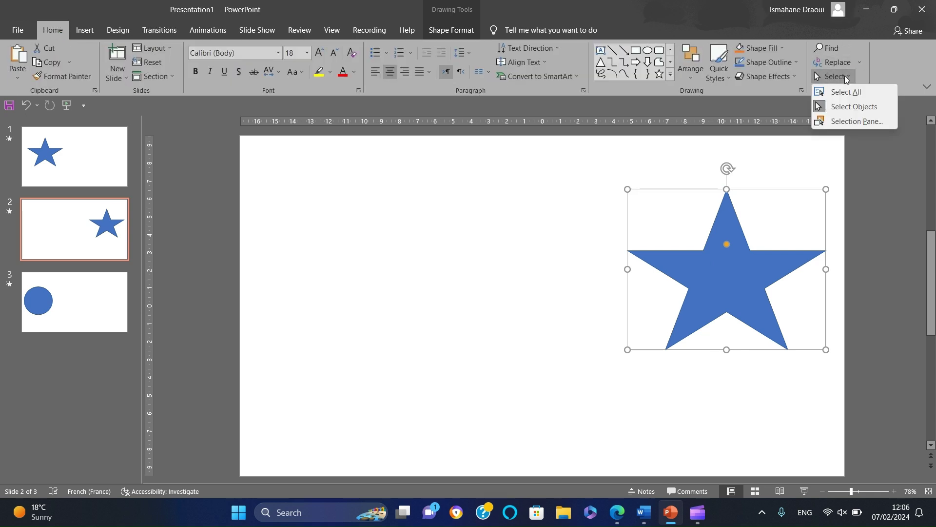
left_click(850, 121)
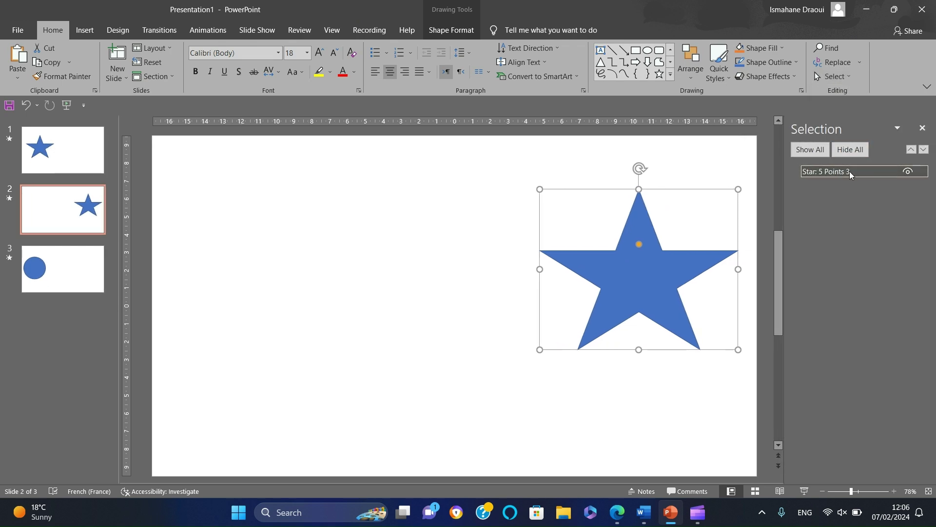
- Rename the star on slide 2 as "!! one" in its object name
double_click(851, 172)
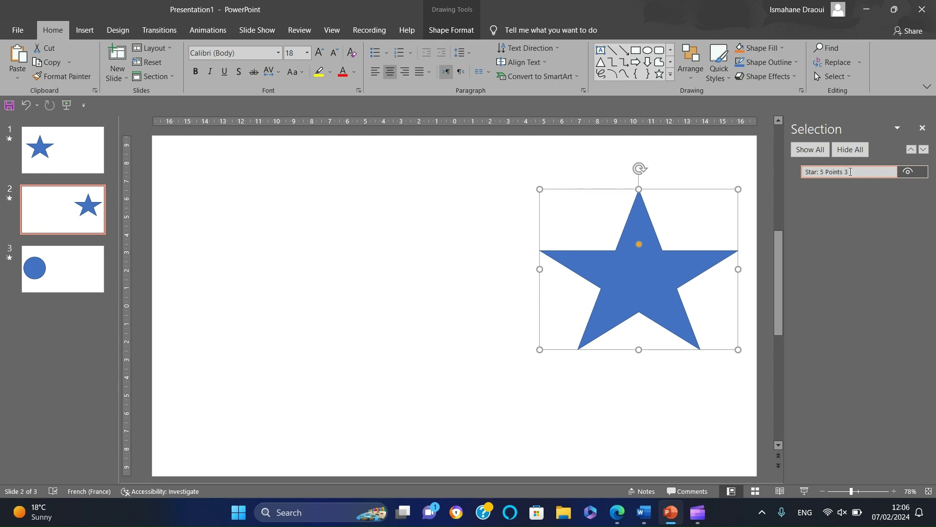
key("ctrl+a")
key("BackSpace")
type("!! on")
key("Return")
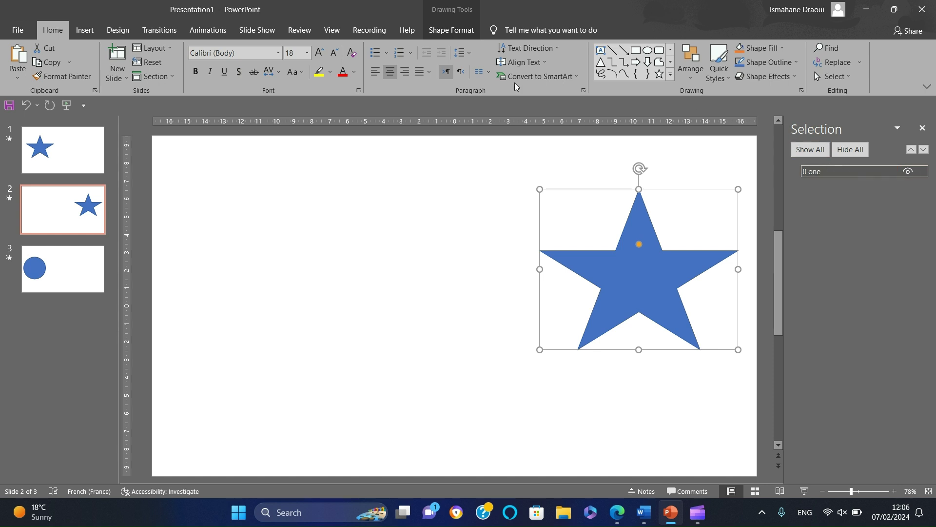
- Rename the circle on slide 3 as "!! one" to match the star on slide 2
scroll(217, 222, "down", 1)
left_click(833, 174)
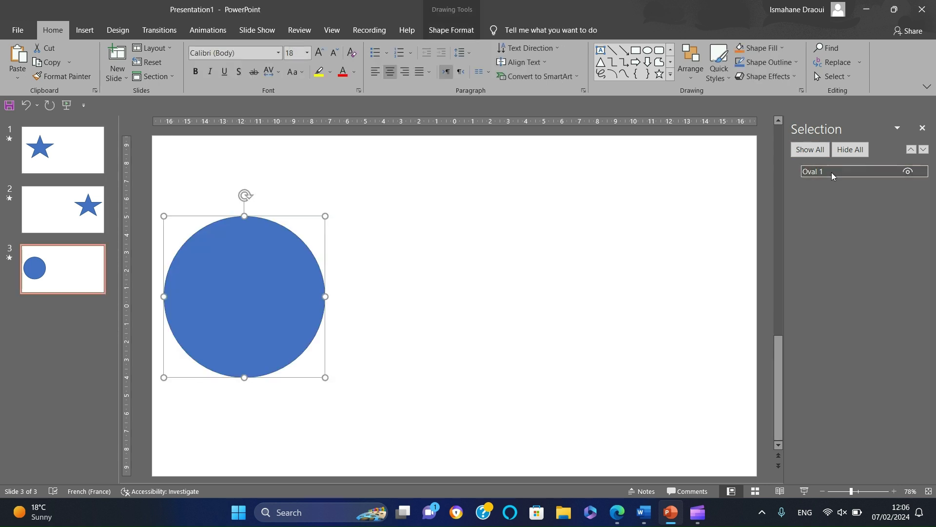
double_click(816, 172)
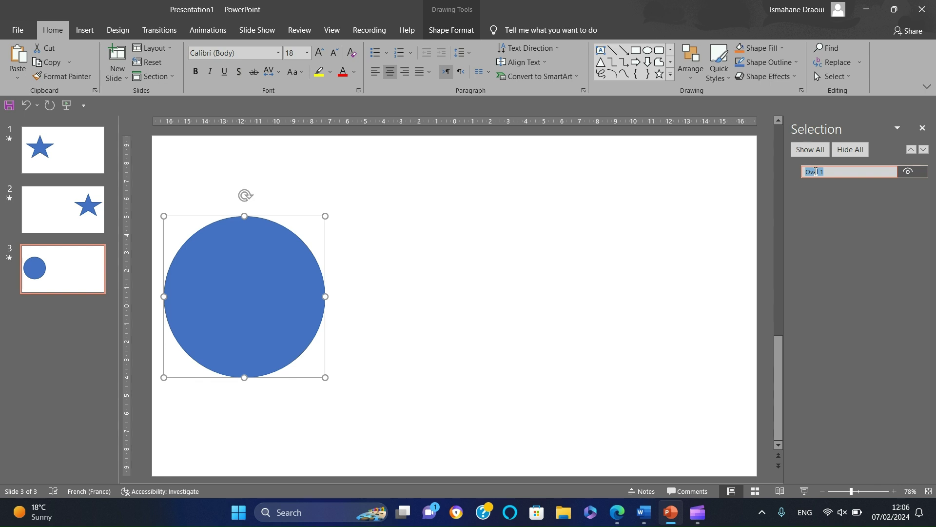
type("!! one")
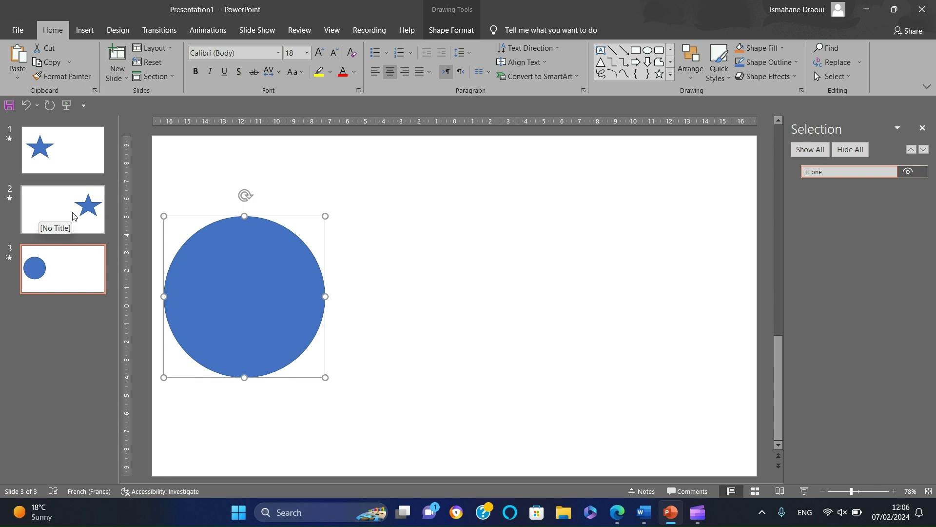
left_click(714, 282)
- Rename the star on slide 1 as "!! one"
scroll(714, 282, "up", 1)
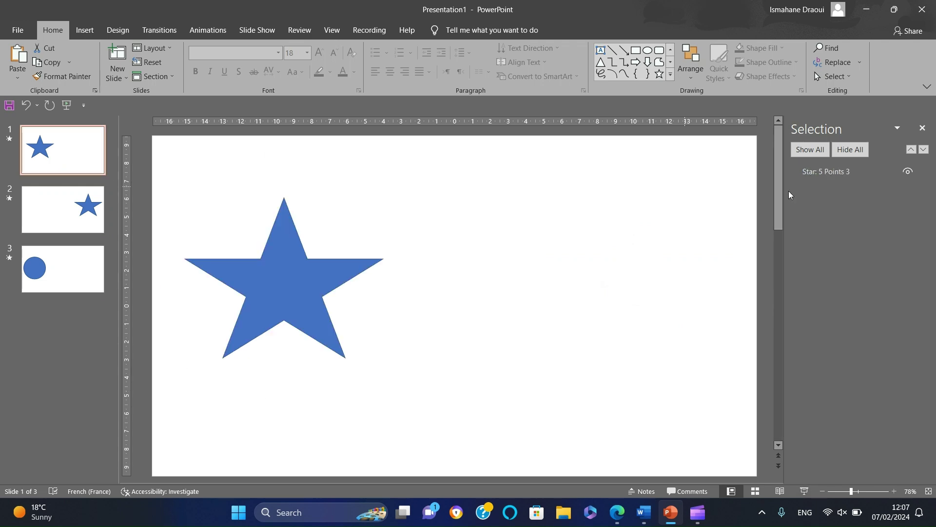
left_click(830, 171)
left_click(830, 171)
type("!! one")
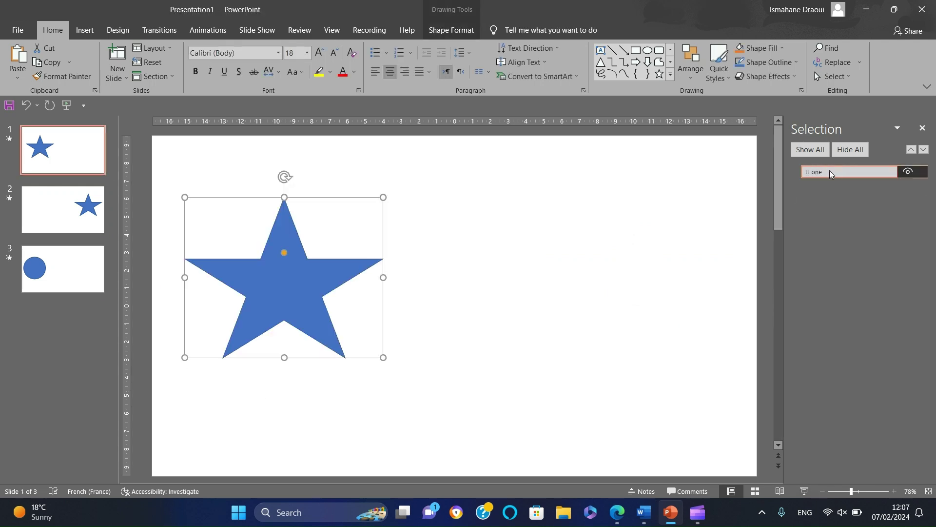
key("Return")
- Duplicate slide 3 and delete the circle from the copy
left_click(95, 255)
key("ctrl+d")
left_click(262, 284)
key("Delete")
- Draw a triangle on the right half of slide 4 and rename it "!! one"
left_click(601, 62)
left_click_drag(615, 255, 700, 403)
left_click_drag(695, 337, 613, 302)
double_click(842, 173)
type("!! one")
key("Return")
- Duplicate slide 4 and delete the triangle from the copy
left_click(55, 275)
left_click(49, 341)
key("ctrl+d")
left_click(655, 312)
key("Delete")
key("Delete")
- Draw a rectangle on the left side of slide 5, open its object name for editing, and return to slide 1
left_click(636, 50)
left_click_drag(205, 251, 353, 351)
double_click(835, 169)
left_click(631, 261)
left_click(92, 157)
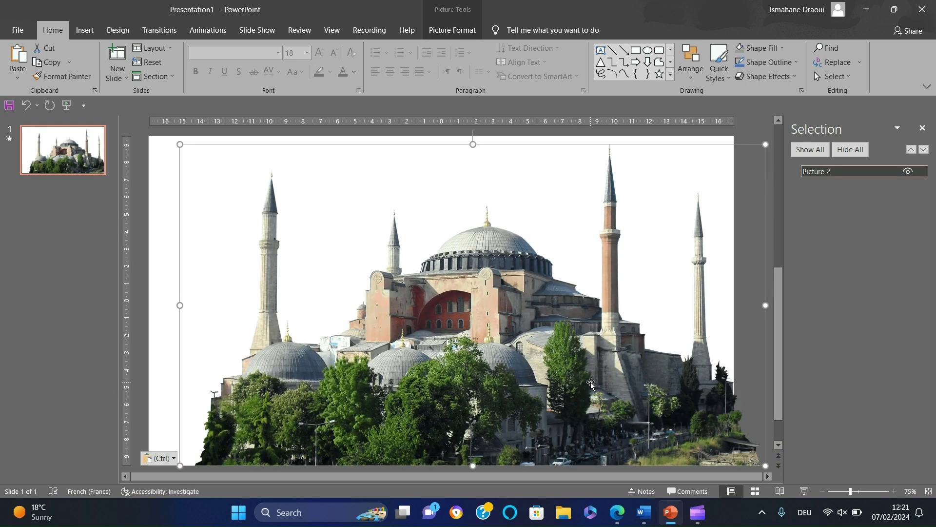
- Try moving the mosque picture left to centre it on the slide, and undo the placement
left_click_drag(573, 375, 536, 373)
left_click(770, 148)
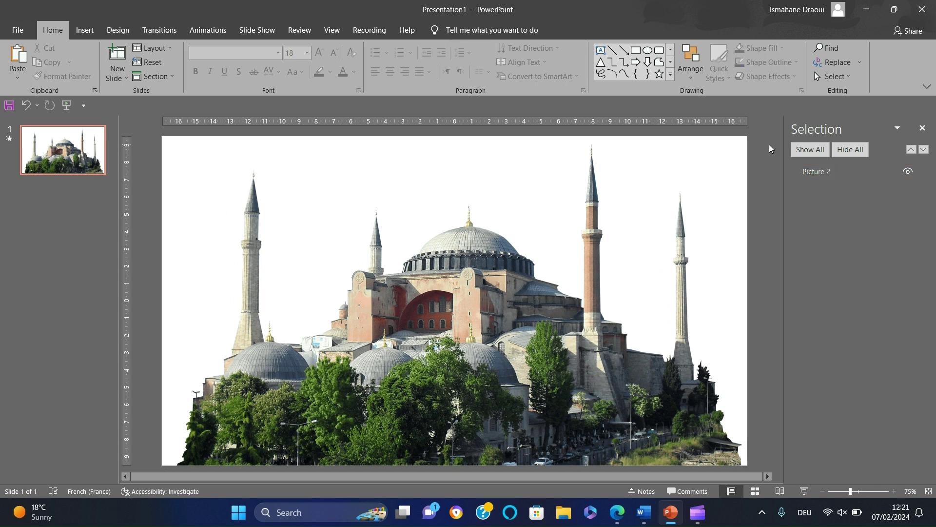
key("ctrl+z")
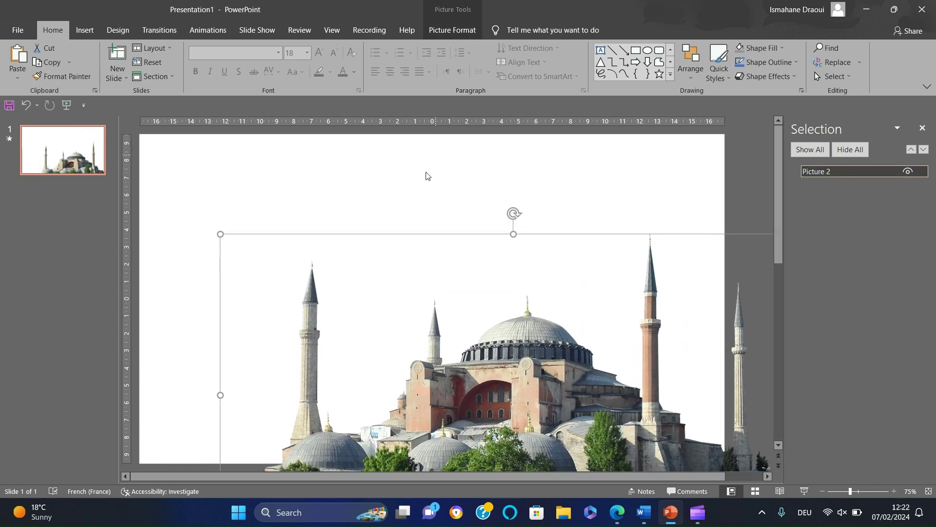
- Give the slide background a gradient fill and close the Selection pane
right_click(420, 185)
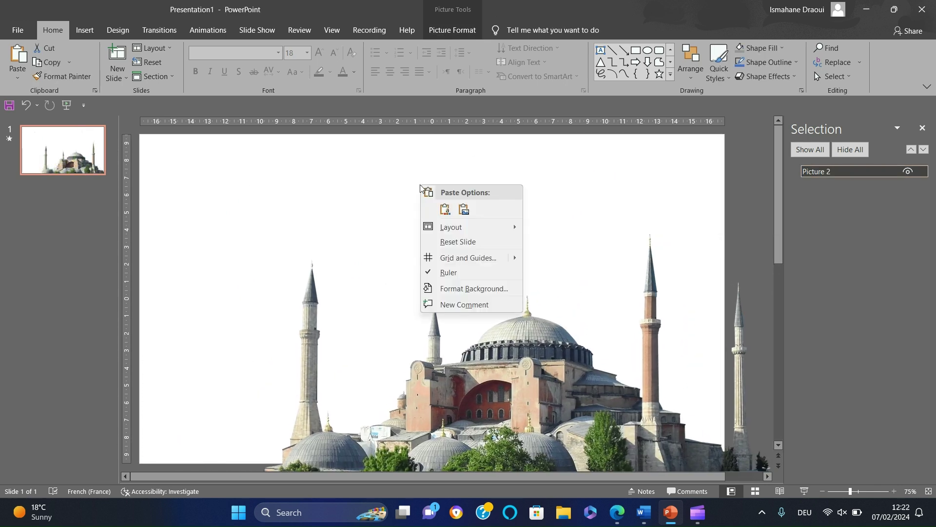
left_click(492, 289)
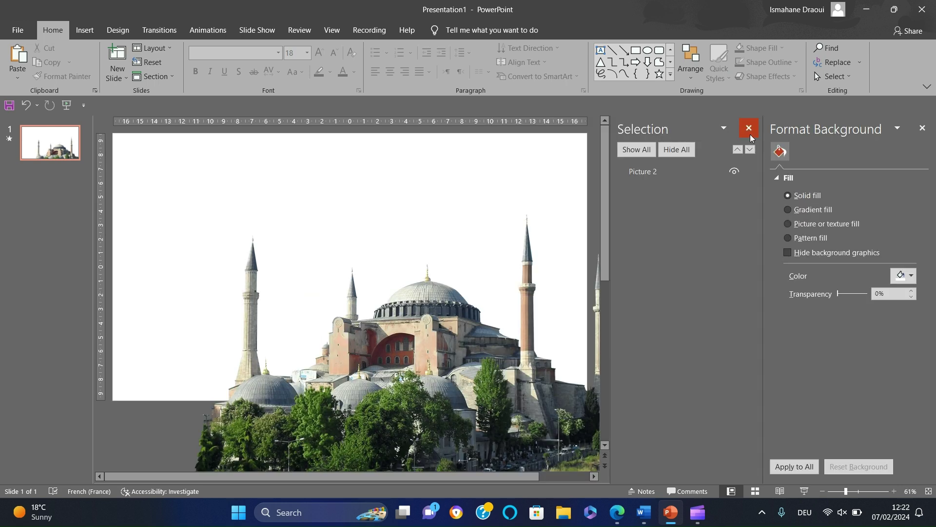
left_click(750, 130)
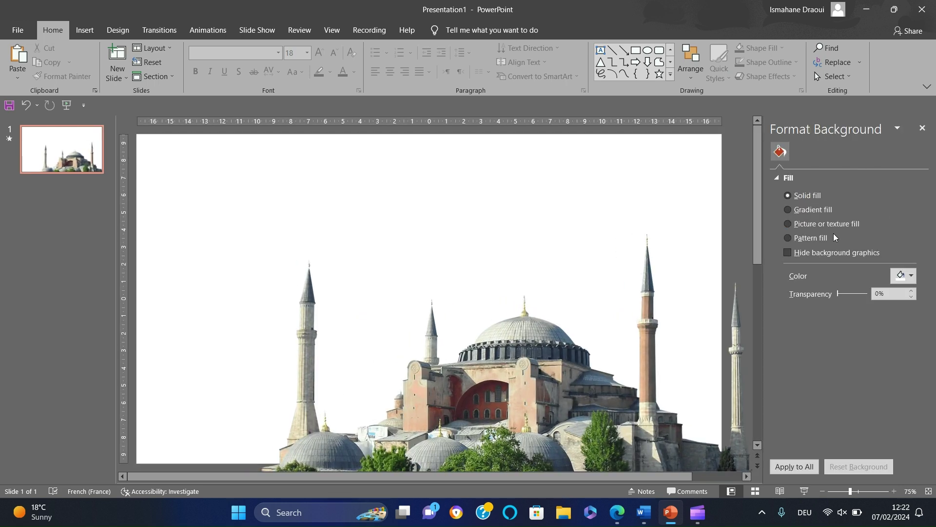
left_click(824, 211)
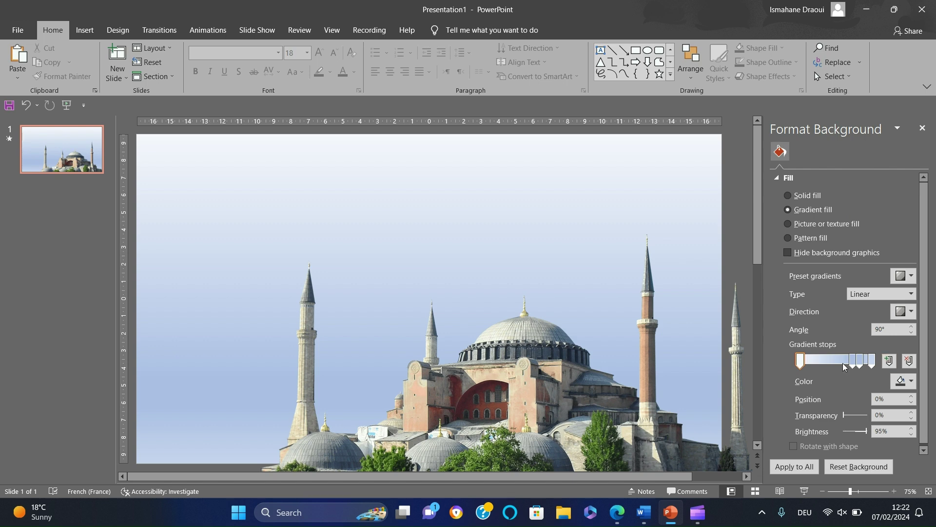
- Remove the intermediate gradient stops from the slide background, keeping only the first and last stops
left_click_drag(871, 429, 871, 428)
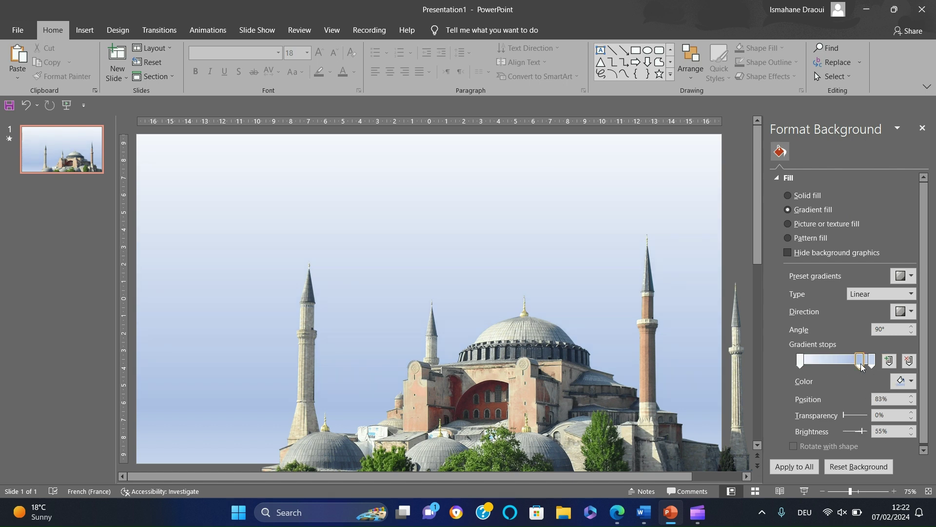
left_click_drag(862, 366, 865, 395)
- Switch to Edge and copy the pale pink EAC9C1 from the gray palettes on Coolors
left_click(613, 510)
scroll(533, 210, "down", 5)
scroll(533, 215, "down", 10)
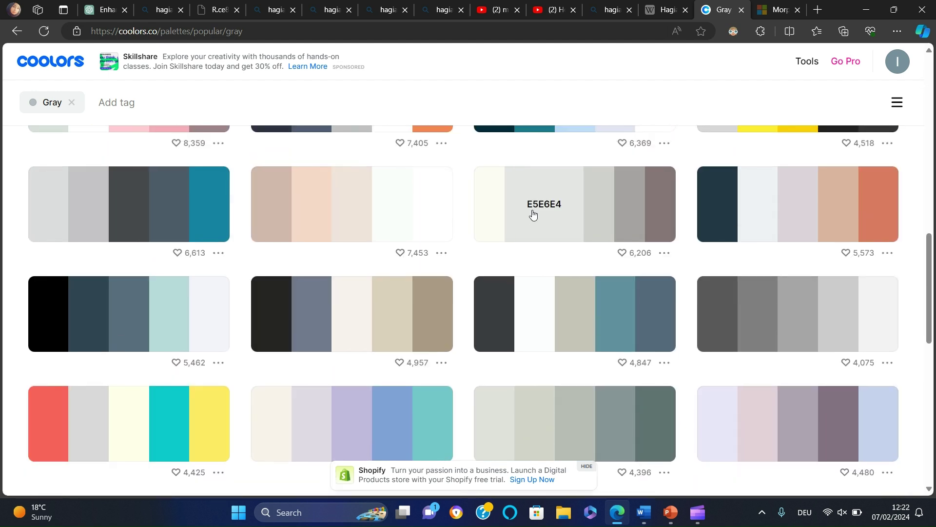
scroll(532, 214, "up", 3)
scroll(532, 215, "down", 3)
left_click(533, 215)
scroll(931, 335, "down", 3)
scroll(930, 335, "down", 4)
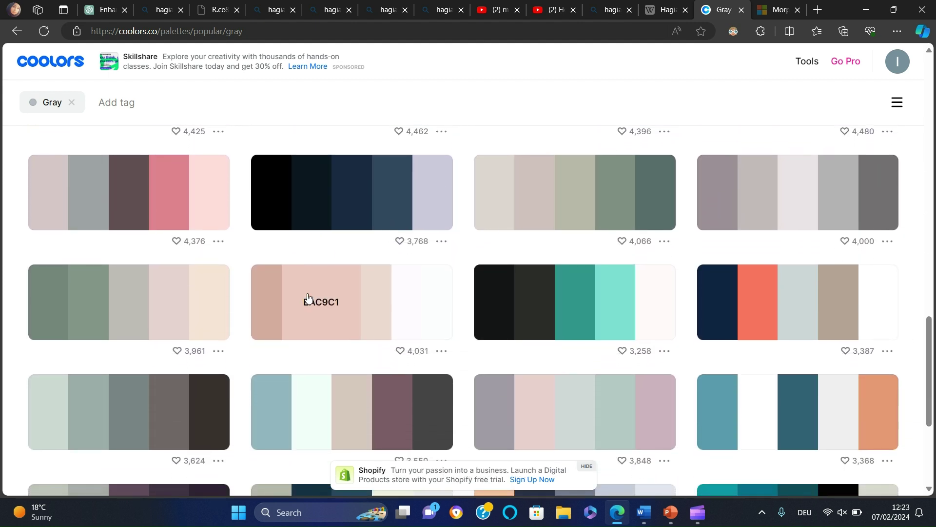
left_click(312, 302)
- Back in PowerPoint, colour the first gradient stop EAC9C1 and reverse the stop order, with blue at 0% and pink at 100%
left_click(670, 512)
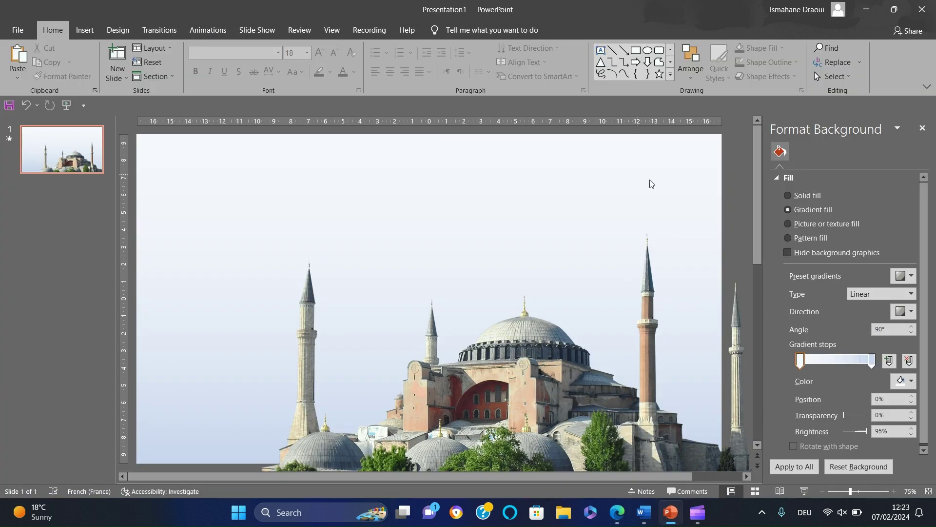
left_click(908, 382)
left_click(881, 356)
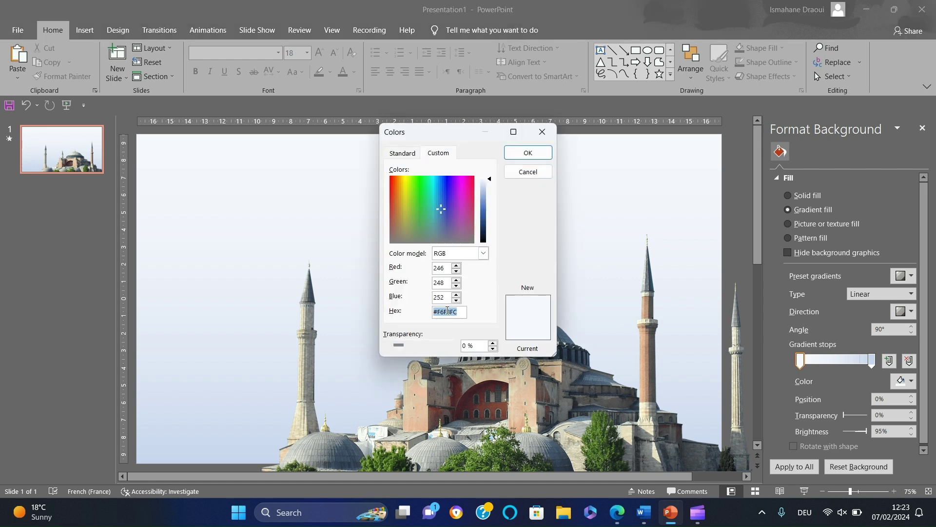
key("Return")
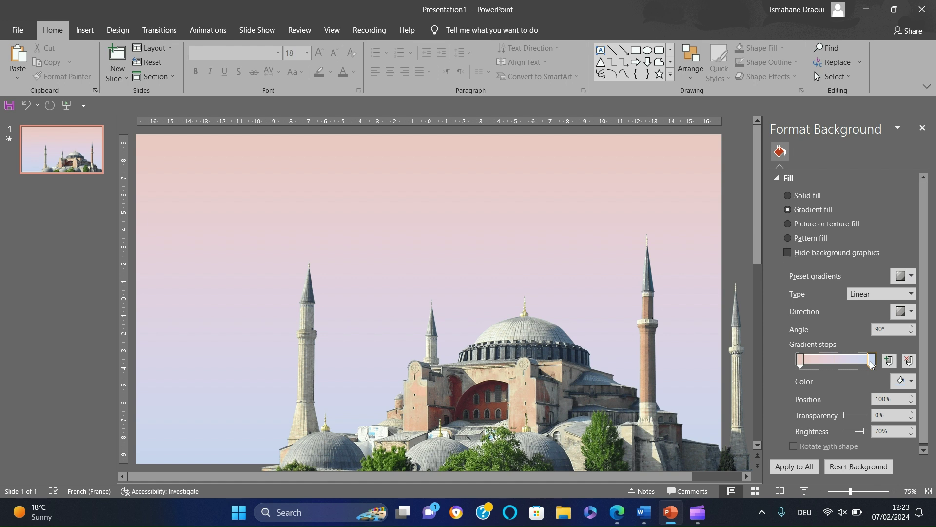
left_click_drag(809, 361, 885, 362)
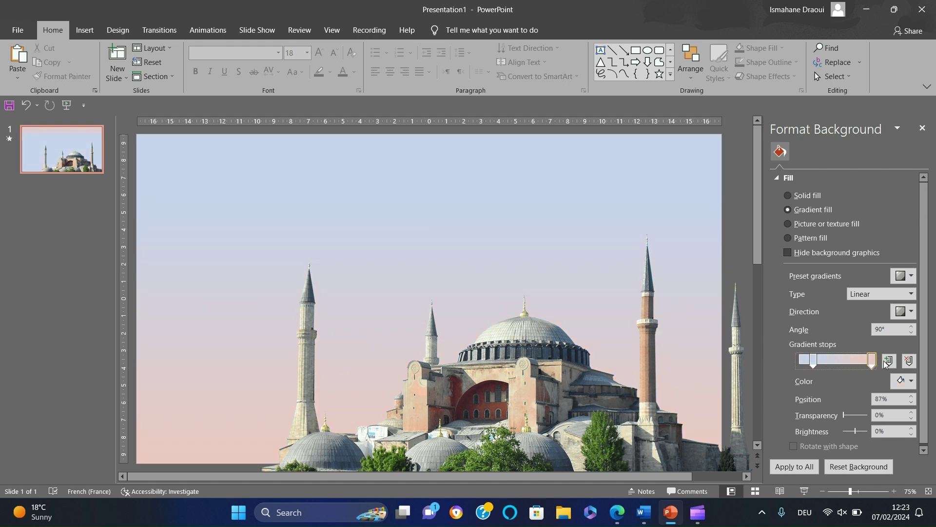
left_click(813, 361)
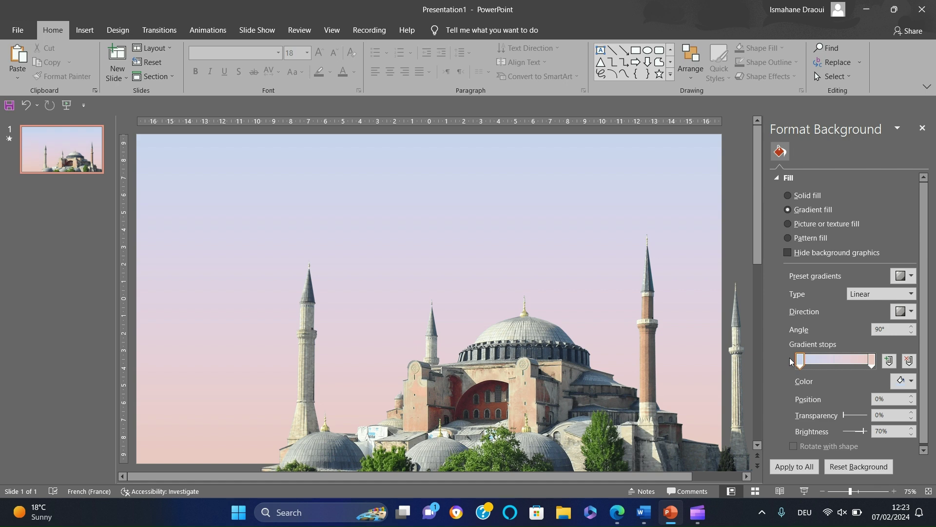
- Shrink the mosque picture and place it in the lower-right part of the slide
left_click_drag(507, 403, 566, 363)
left_click_drag(278, 191, 493, 361)
left_click_drag(678, 392, 550, 348)
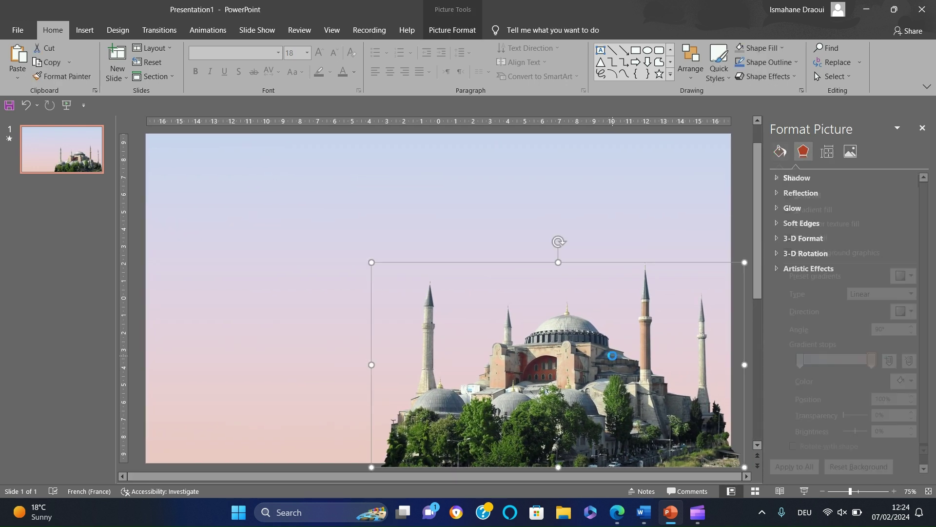
- Paste the title "Hagia Sophia" as a text box and centre its text
key("ctrl+v")
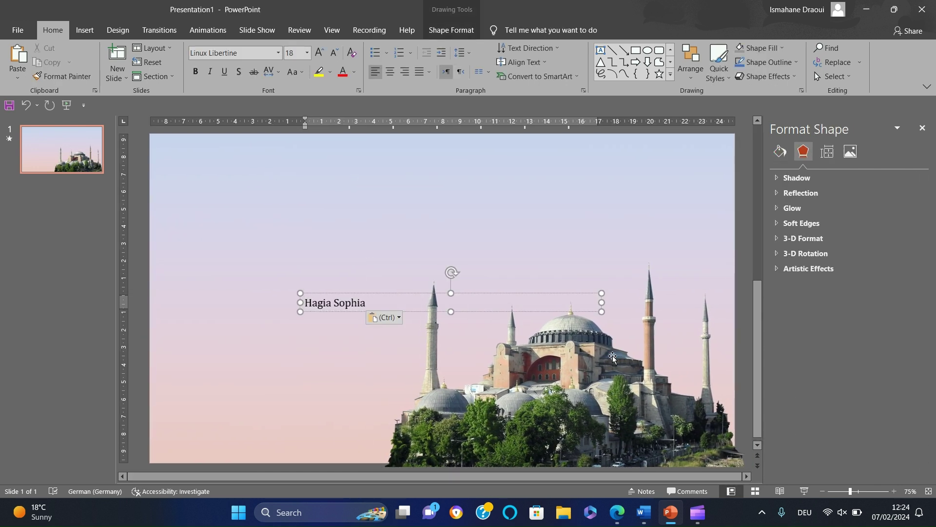
left_click(341, 312)
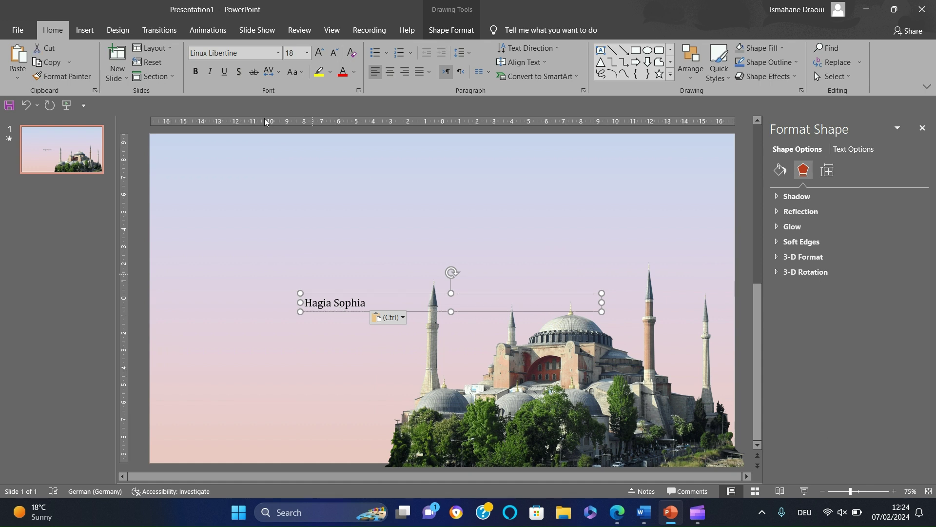
left_click(392, 72)
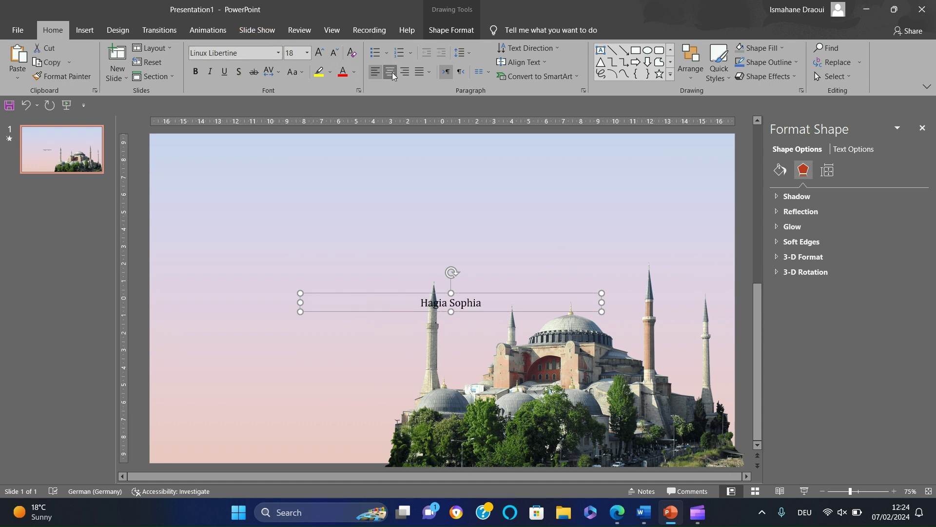
- Enlarge the Hagia Sophia title to 88 pt and fit it on one line at the top of the slide
left_click(318, 56)
left_click(319, 56)
left_click(319, 56)
left_click(319, 56)
left_click(318, 56)
left_click(319, 56)
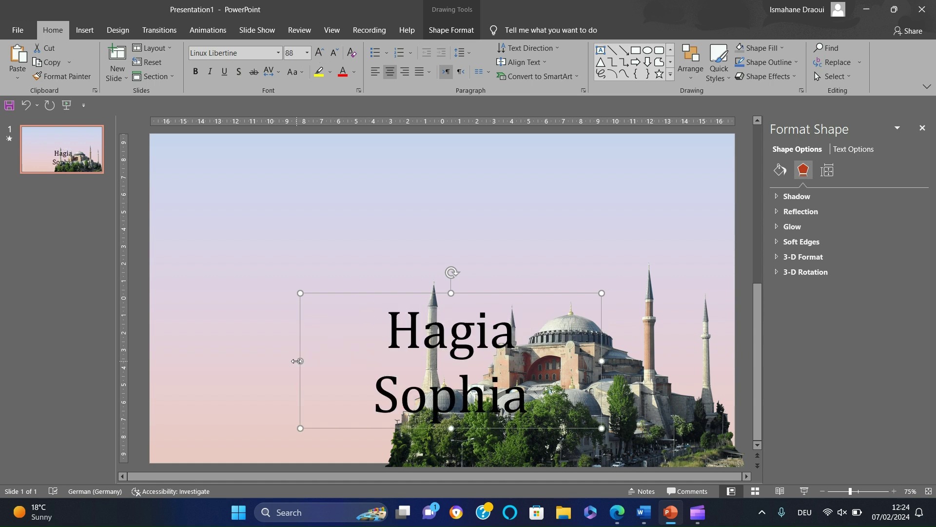
left_click_drag(298, 361, 169, 360)
left_click_drag(274, 365, 330, 199)
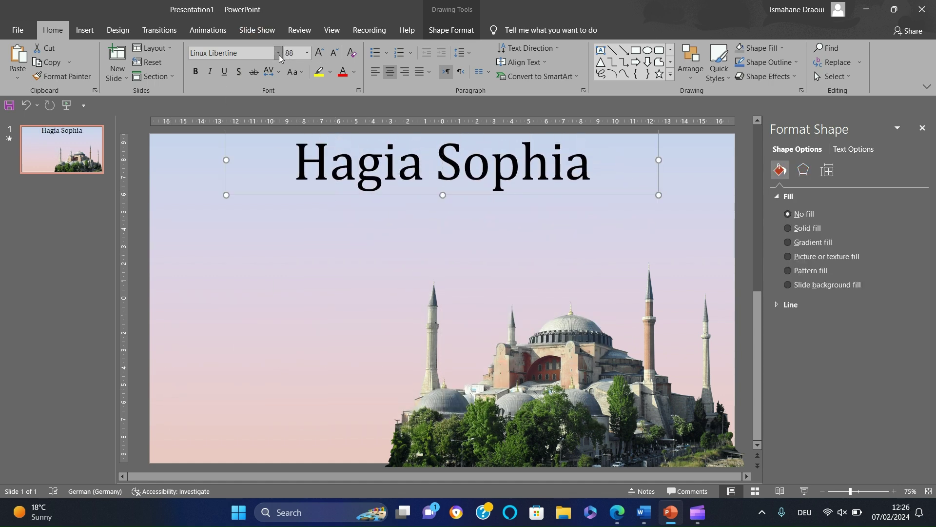
- Change the title's font to Copperplate Gothic Bold
left_click(279, 54)
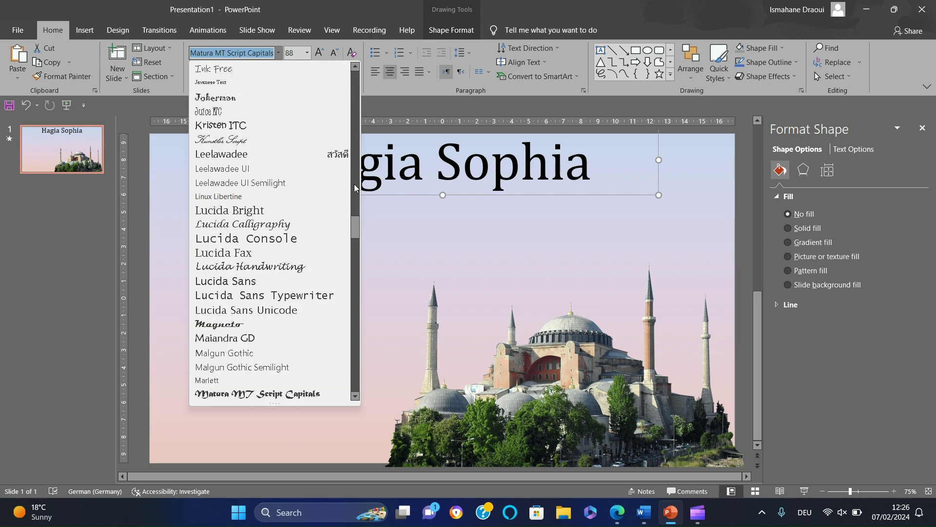
scroll(344, 132, "up", 15)
scroll(344, 131, "down", 20)
scroll(344, 122, "up", 20)
scroll(344, 127, "down", 15)
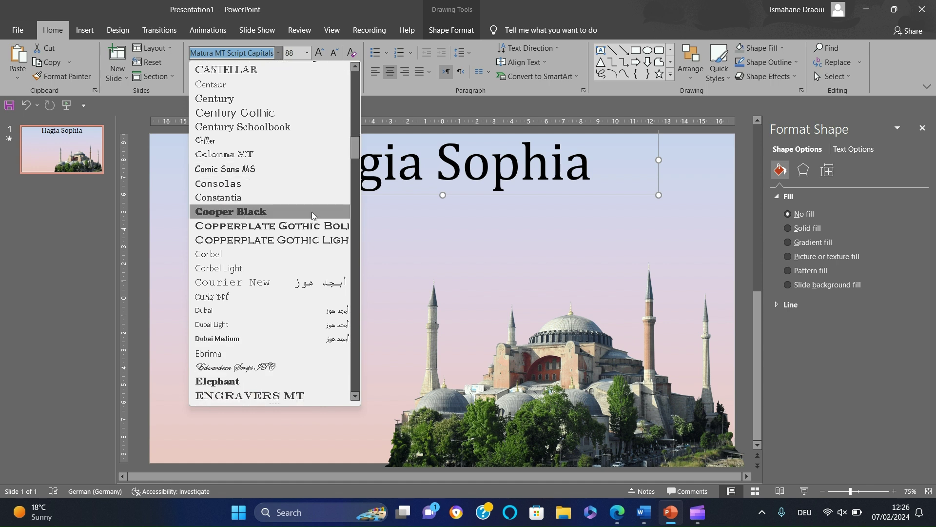
left_click(301, 226)
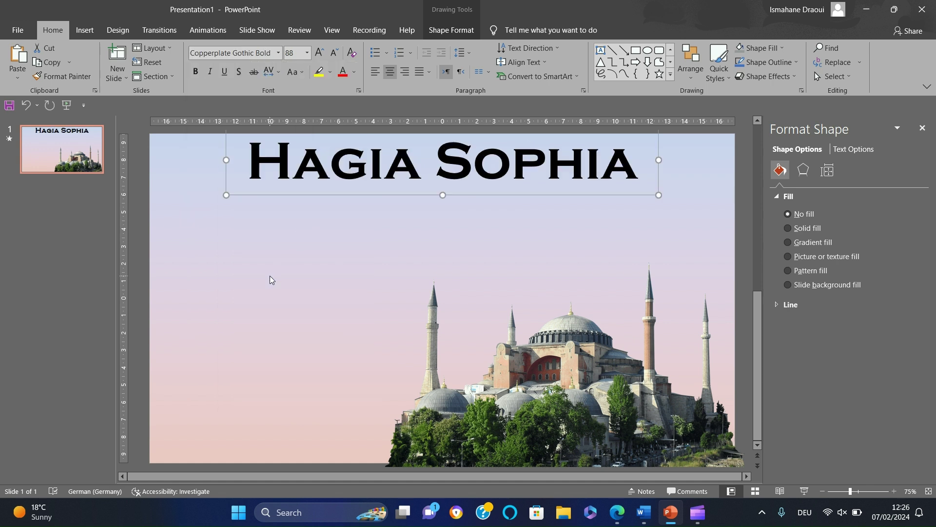
- Increase the title to 115 pt and widen its text box to the full slide width
left_click(317, 53)
left_click(317, 53)
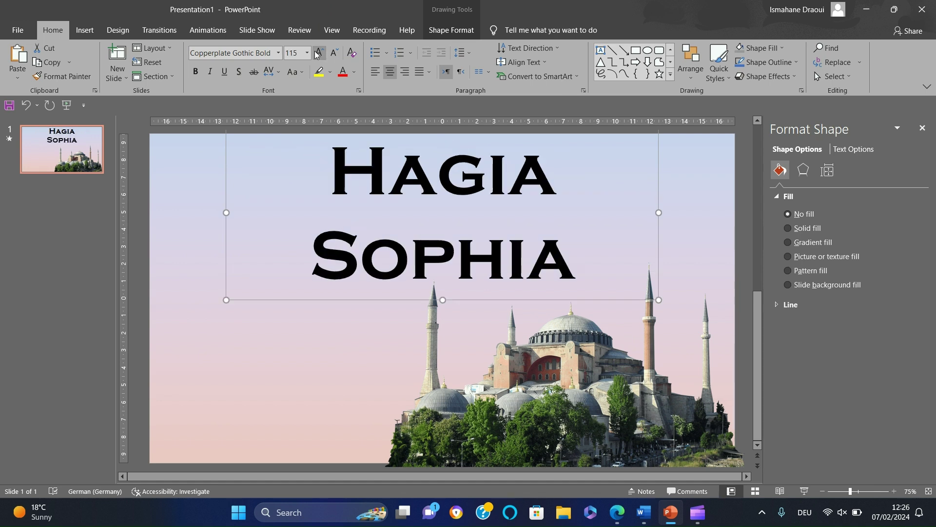
left_click_drag(225, 213, 150, 214)
left_click_drag(658, 213, 735, 214)
- Colour the title text with a dark reddish brown sampled from the mosque's facade using the Eyedropper
left_click(355, 75)
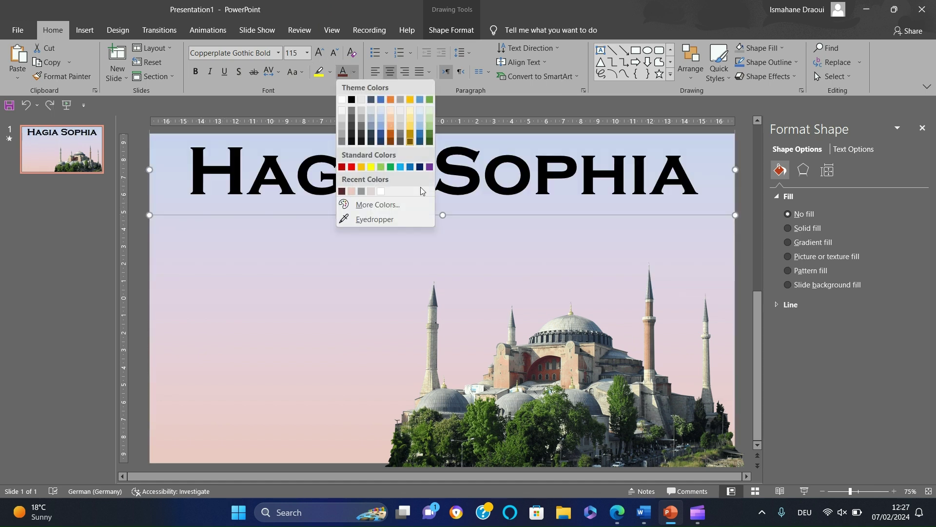
left_click(419, 217)
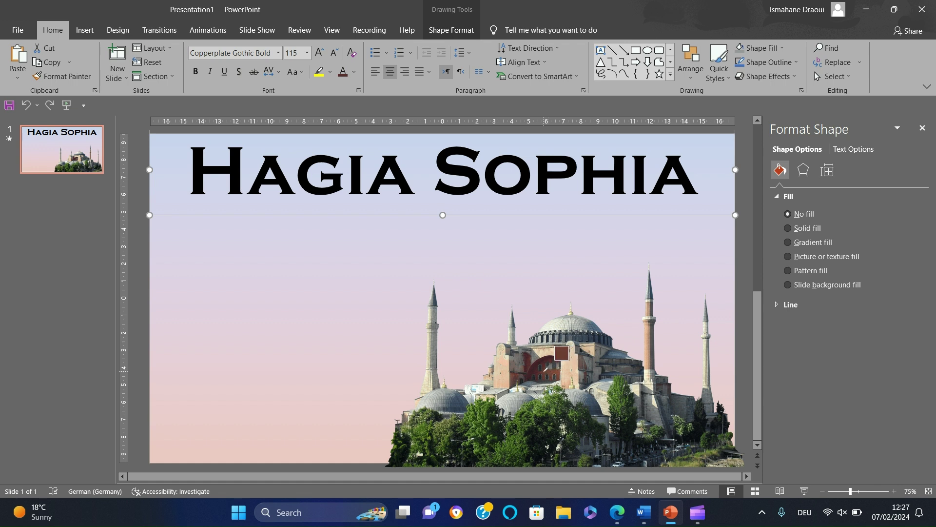
left_click(545, 370)
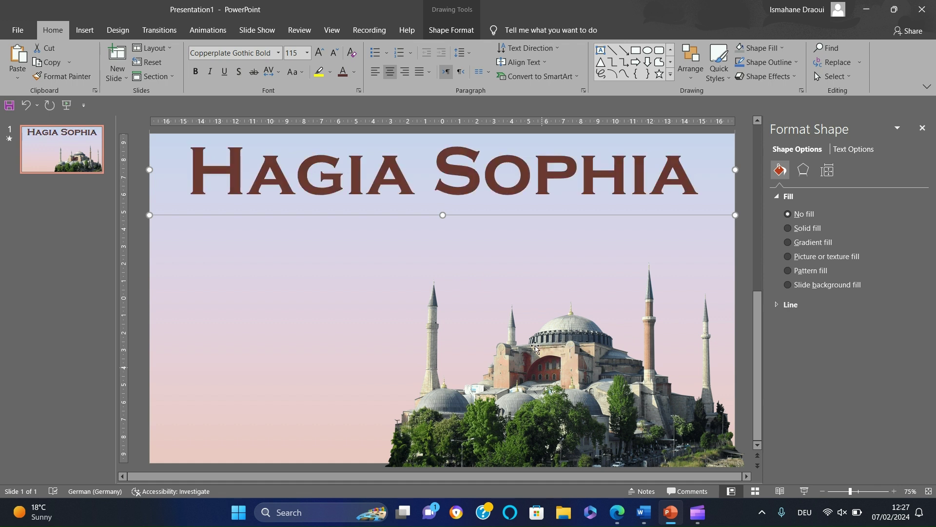
- Enlarge the mosque picture to about the slide's width and bring it in front of the title
left_click(525, 299)
left_click_drag(372, 261, 152, 141)
left_click(691, 63)
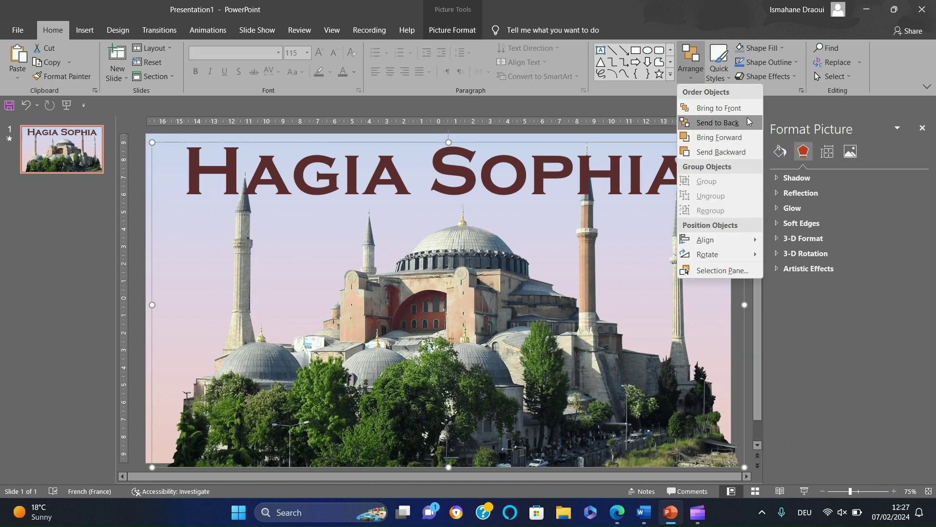
left_click(743, 112)
- Nudge the mosque picture left and slightly down on the slide
key("Left")
key("Left")
key("Left")
key("Left")
key("Left")
key("Left")
key("Right")
key("Right")
key("Right")
key("Right")
key("Down")
key("Down")
key("Down")
key("Left")
key("Left")
key("Left")
key("Left")
key("Left")
key("Left")
key("Left")
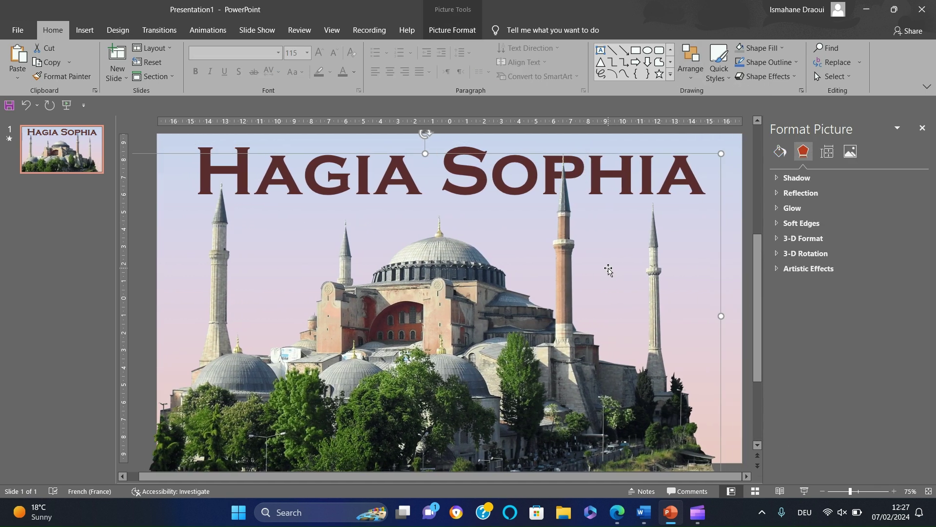
key("Right")
- Enlarge the mosque picture a little more and reposition it so it fills the slide beneath the title
left_click(741, 252)
left_click(688, 219)
left_click_drag(723, 154, 758, 134)
left_click_drag(598, 269, 618, 294)
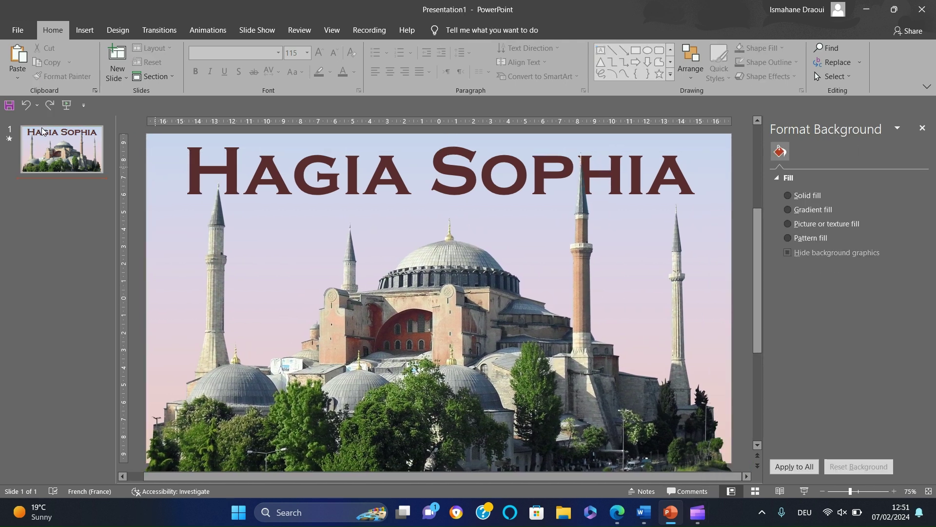
- Duplicate slide 1, select the mosque picture on the copy, and close the Format Picture pane
left_click(42, 133)
key("ctrl+d")
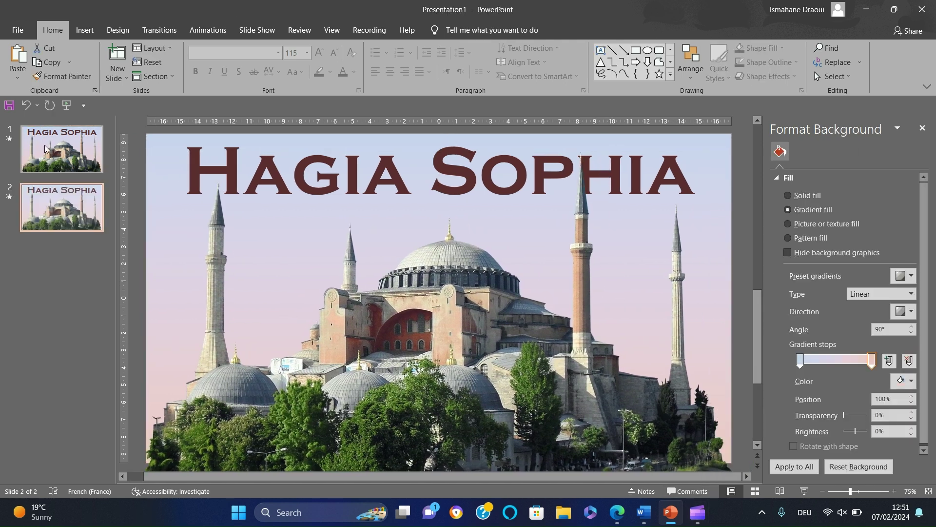
left_click(435, 322)
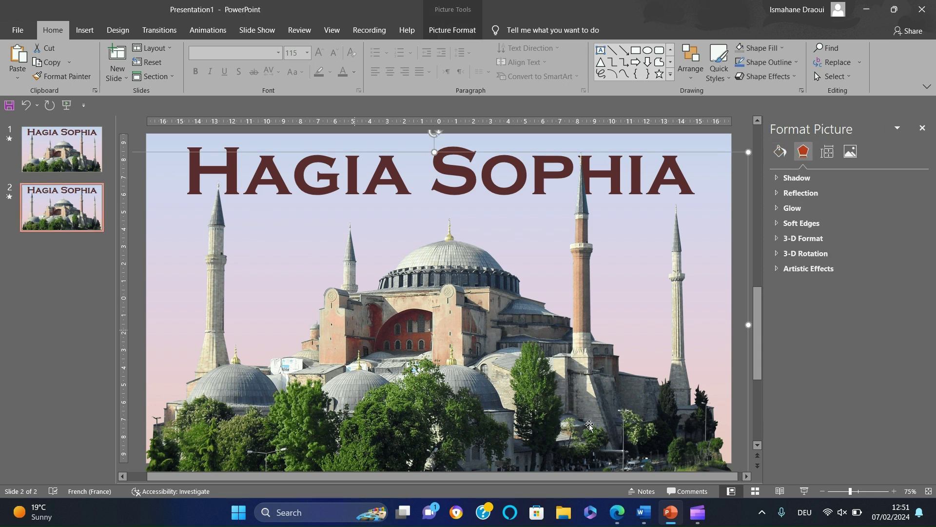
left_click(922, 128)
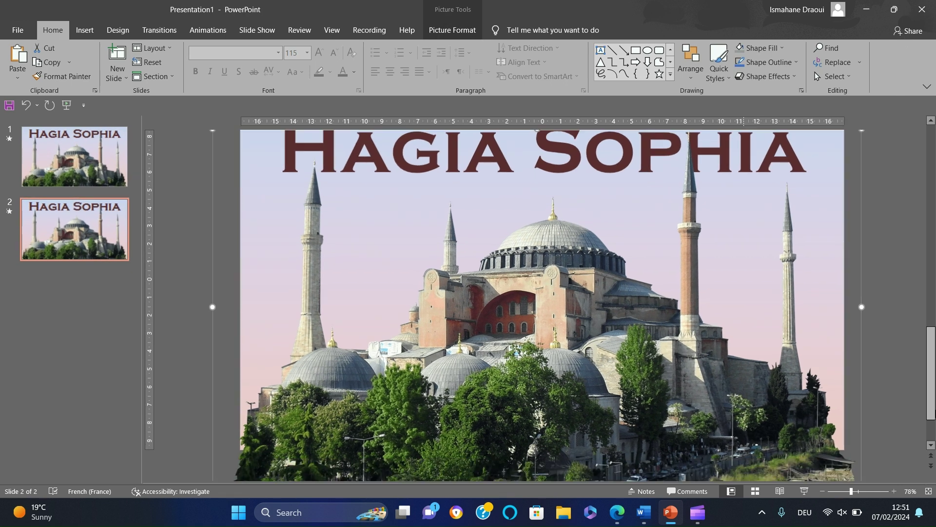
- Move the mosque picture on slide 2 to the right so that it extends past the slide's right edge
left_click(823, 491)
left_click(823, 492)
left_click(823, 492)
left_click(822, 491)
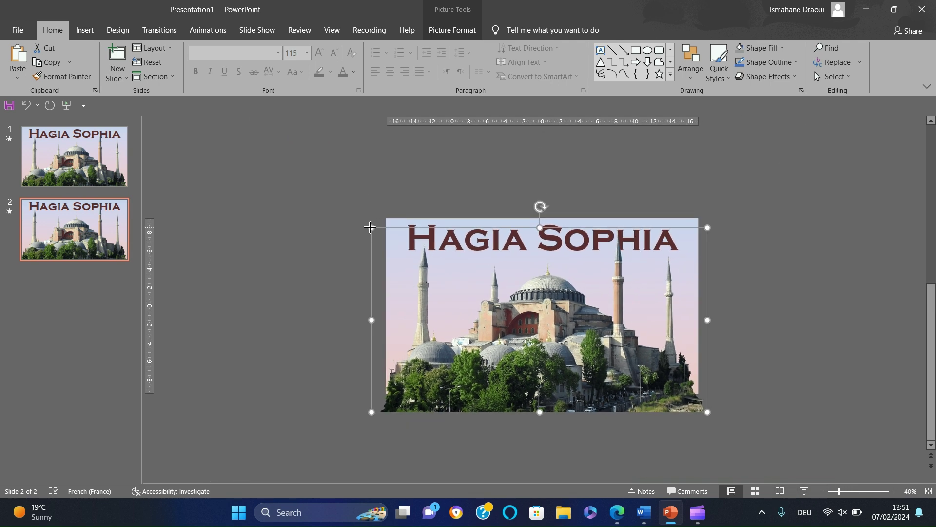
left_click_drag(370, 227, 370, 227)
left_click_drag(510, 378, 700, 385)
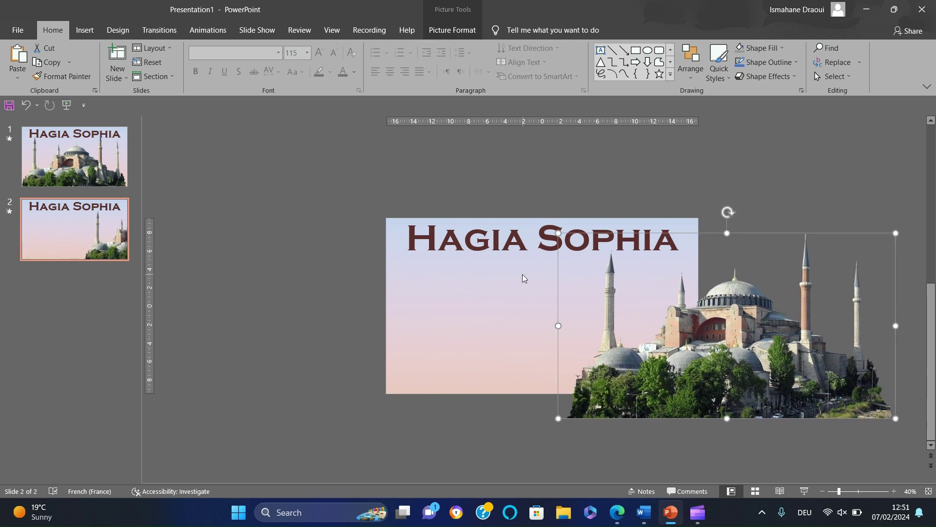
- Replace slide 2's title with "History" and narrow its text box toward the slide's left side
left_click(517, 247)
key("ctrl+a")
type("History")
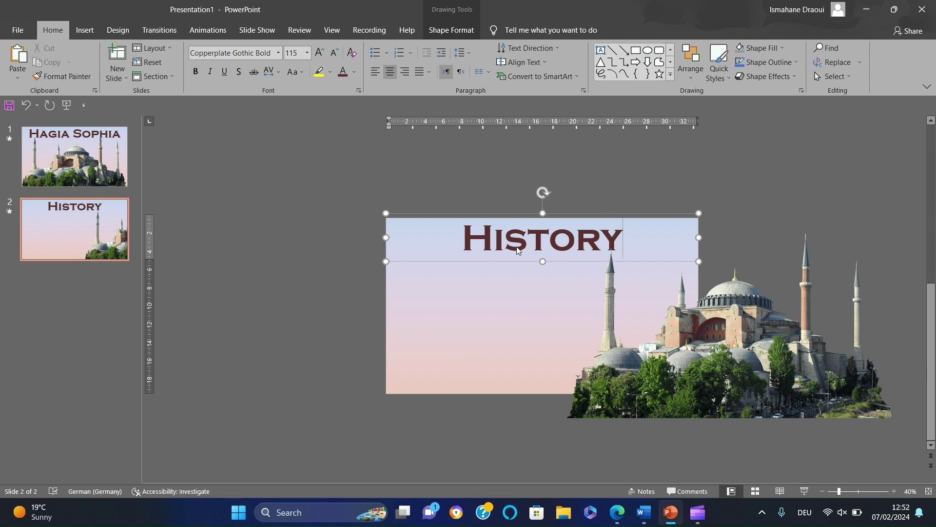
left_click_drag(699, 237, 576, 237)
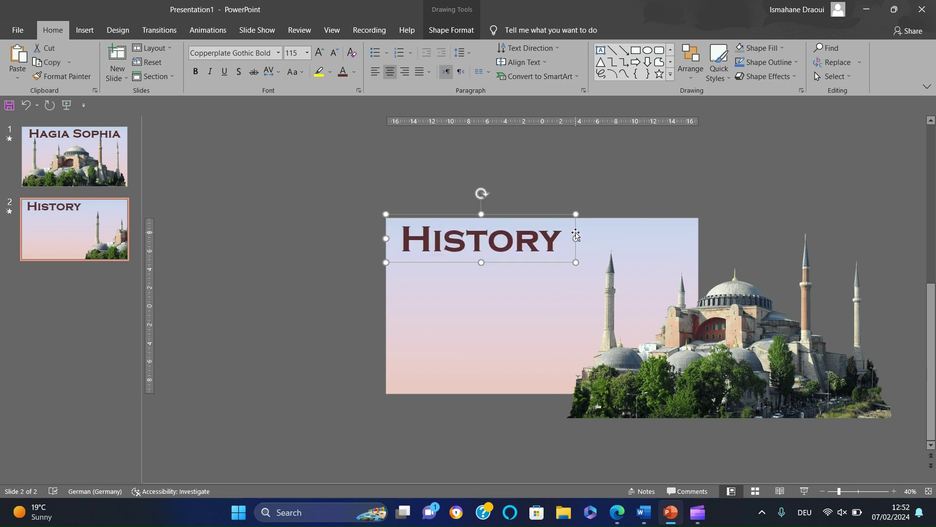
- Paste a text box below the History title and narrow it to fit left of the mosque picture
left_click(248, 337)
key("ctrl+v")
left_click_drag(560, 328, 456, 327)
left_click_drag(662, 314, 575, 314)
- Format the pasted History paragraph in bold Cambria with a dark colour sampled from the mosque picture
left_click(279, 53)
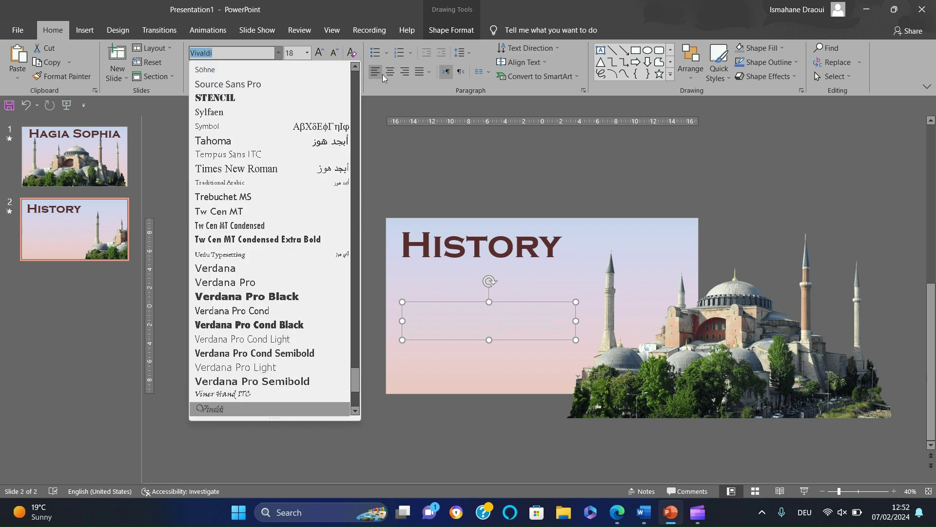
left_click(353, 132)
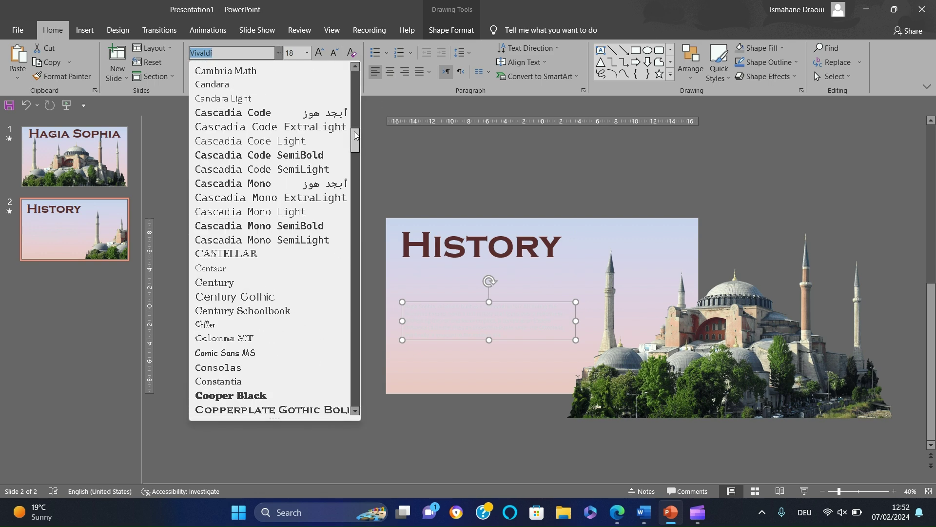
left_click(309, 117)
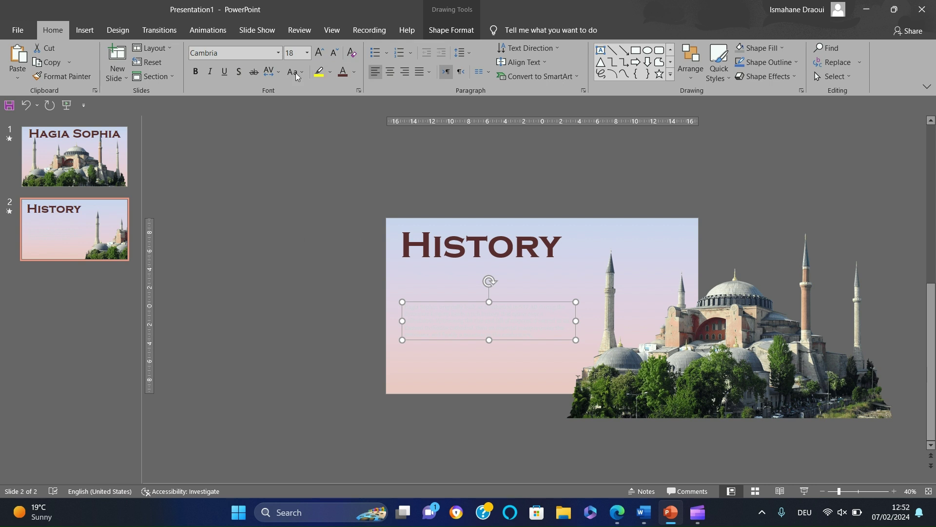
left_click(197, 71)
left_click(353, 73)
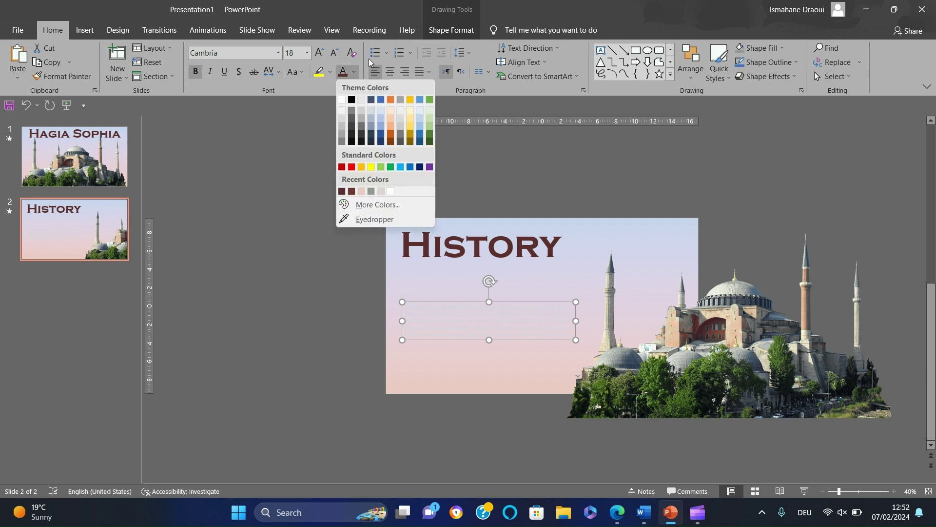
left_click(373, 219)
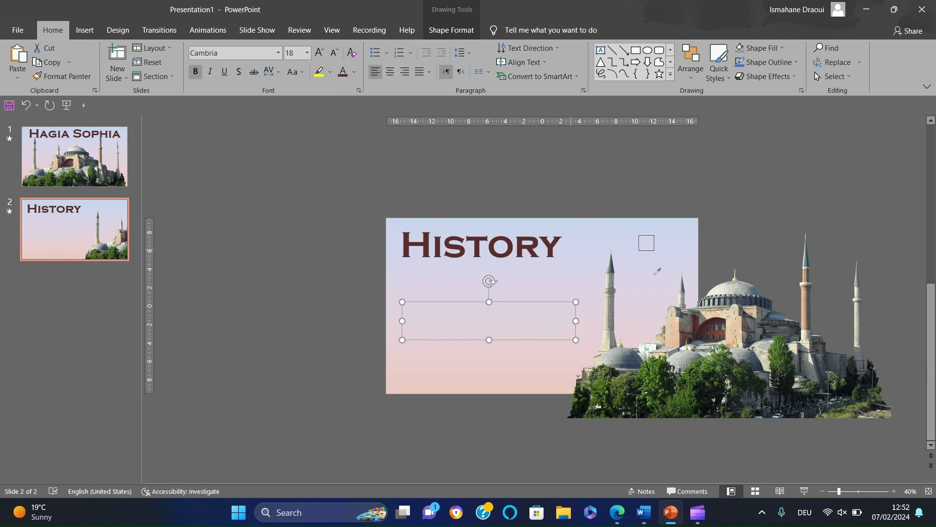
left_click(632, 362)
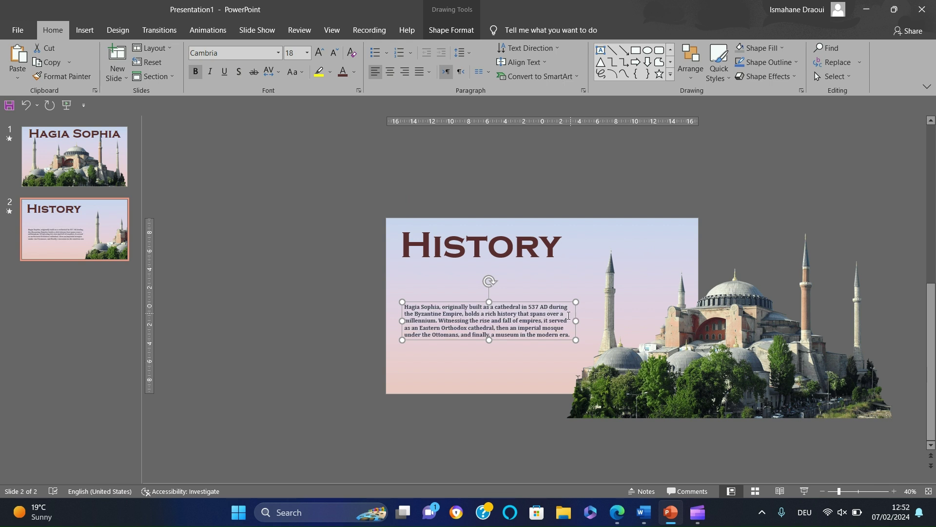
- Set the History paragraph to 24 pt, centre its lines and move it up closer to the title
left_click(320, 53)
left_click(320, 52)
left_click(319, 52)
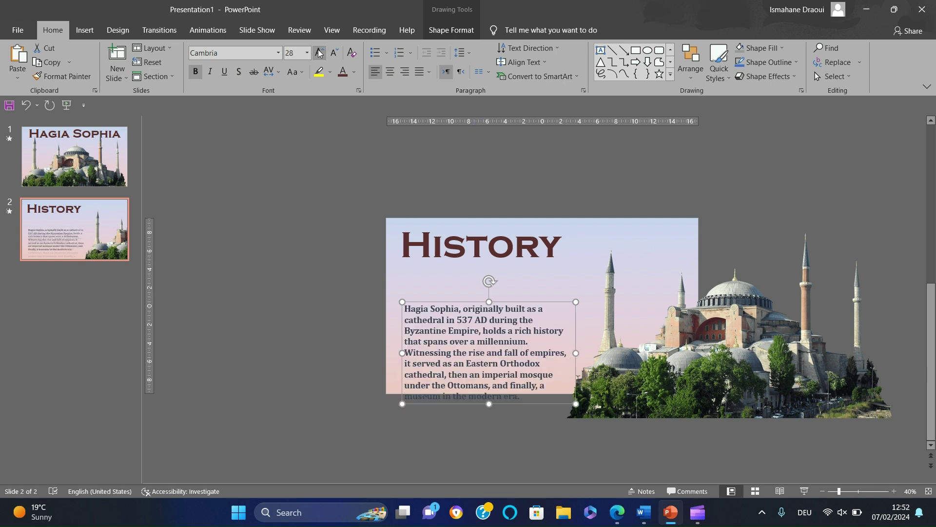
left_click(335, 53)
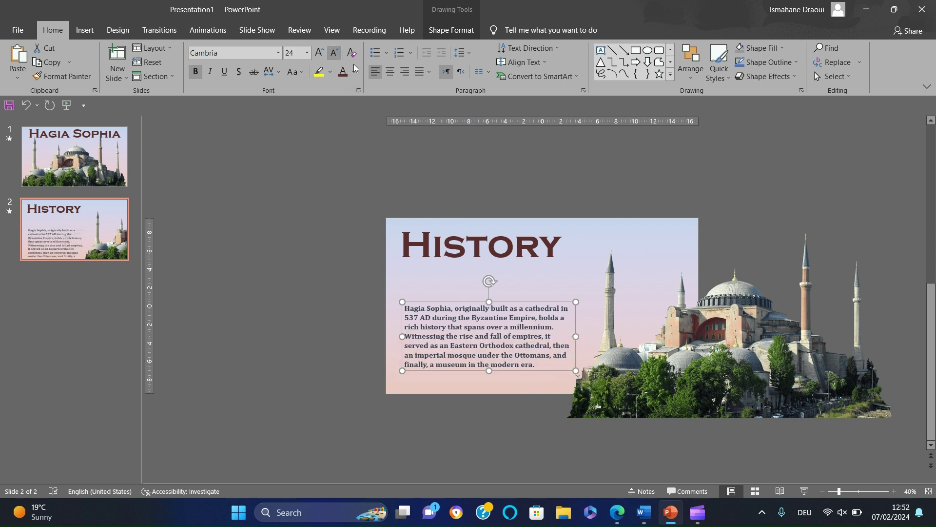
left_click(390, 72)
left_click_drag(528, 304, 521, 278)
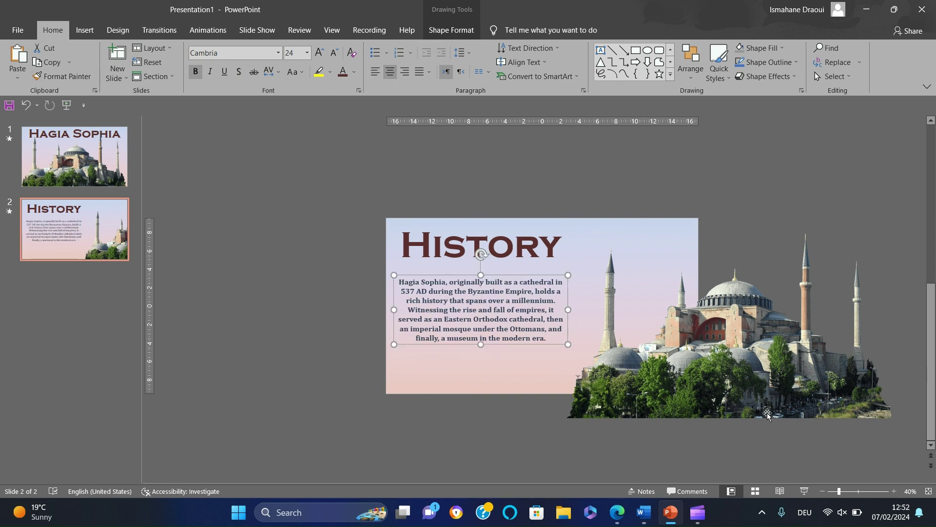
- Enlarge the mosque picture and shift it so that it covers more of the History slide's right half
left_click_drag(767, 414, 743, 394)
left_click_drag(872, 213, 913, 192)
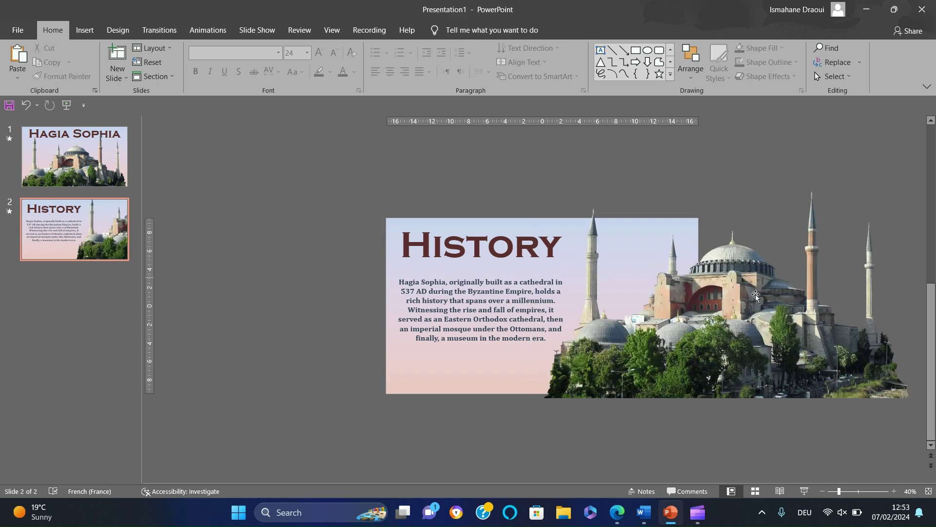
left_click_drag(629, 314, 546, 310)
- Narrow the paragraph's text box to clear the mosque's minaret and nudge the History title slightly left
left_click(491, 336)
left_click(452, 256)
left_click_drag(453, 269, 444, 267)
left_click(317, 290)
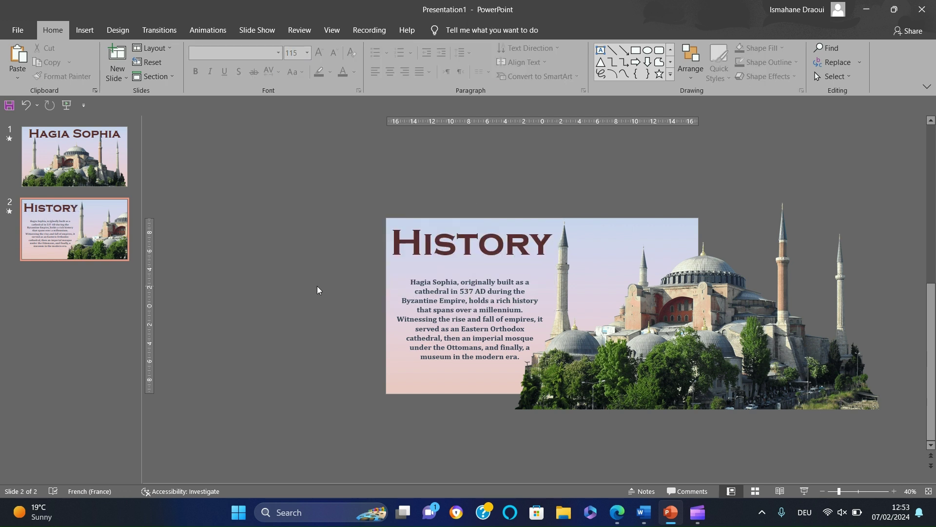
- Copy the "Hagia Sophia" title from slide 1 to slide 2 and move it up above the slide's top edge
left_click(57, 243)
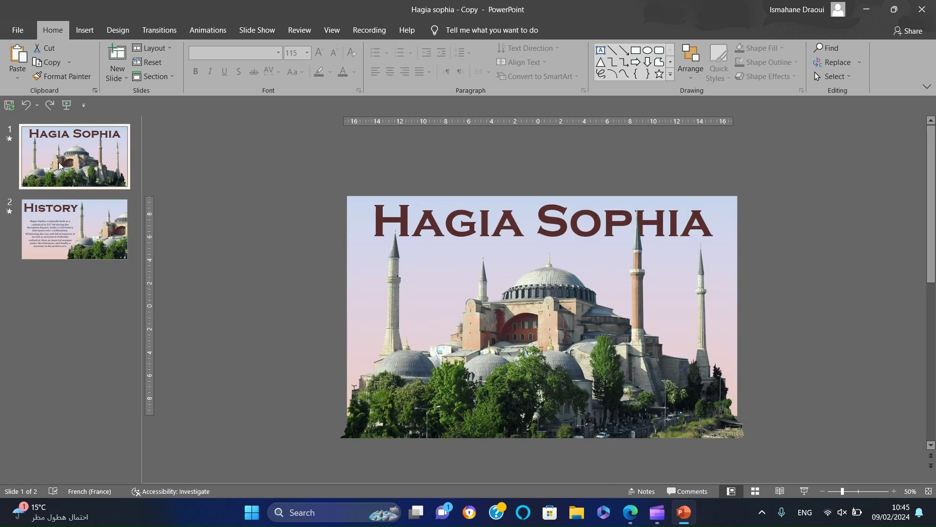
left_click(493, 213)
left_click(489, 202)
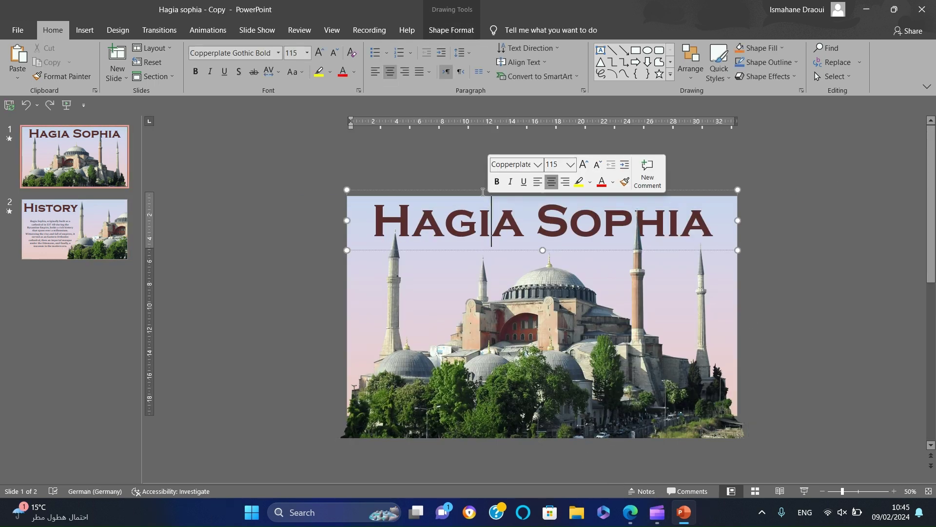
left_click(72, 213)
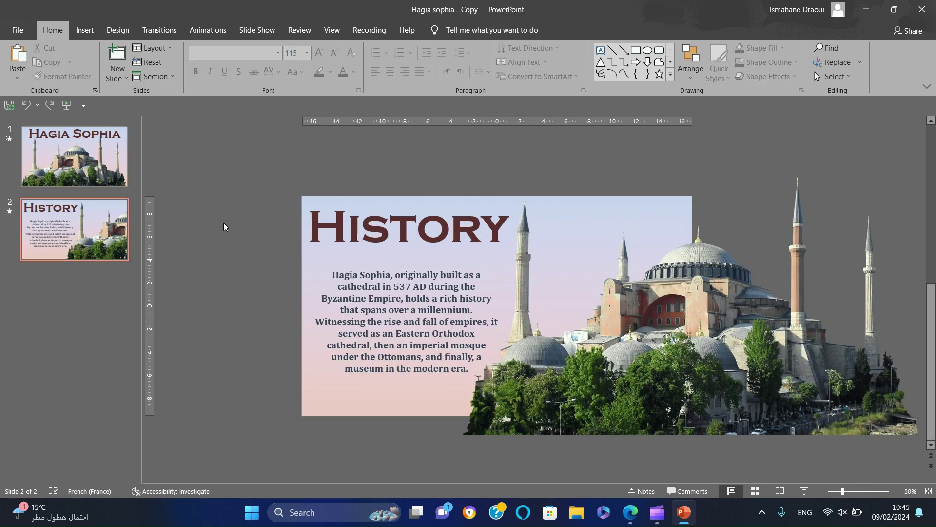
key("ctrl+v")
key("Up")
key("Up")
key("Up")
key("Up")
key("Up")
key("Up")
key("Up")
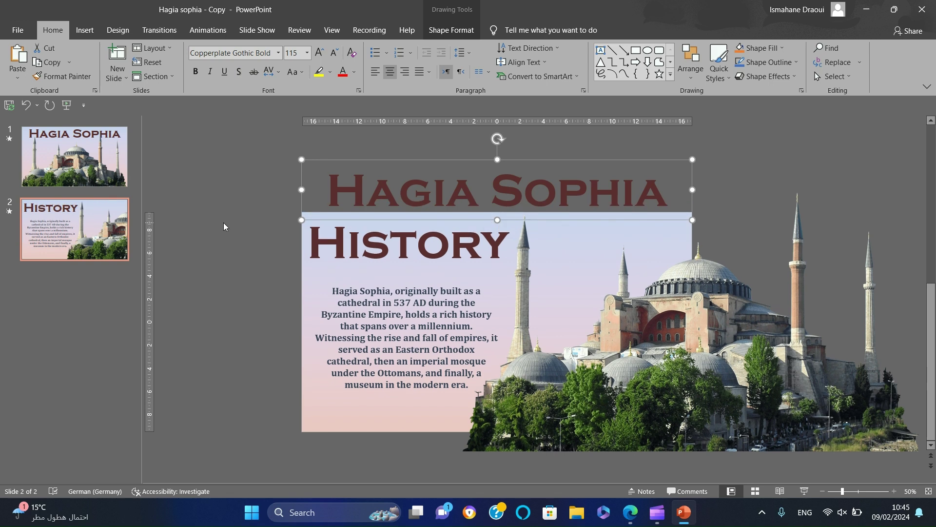
- Copy the History title and paragraph from slide 2 to slide 1 and move them off the slide's left edge
left_click(261, 196)
left_click_drag(260, 196, 630, 458)
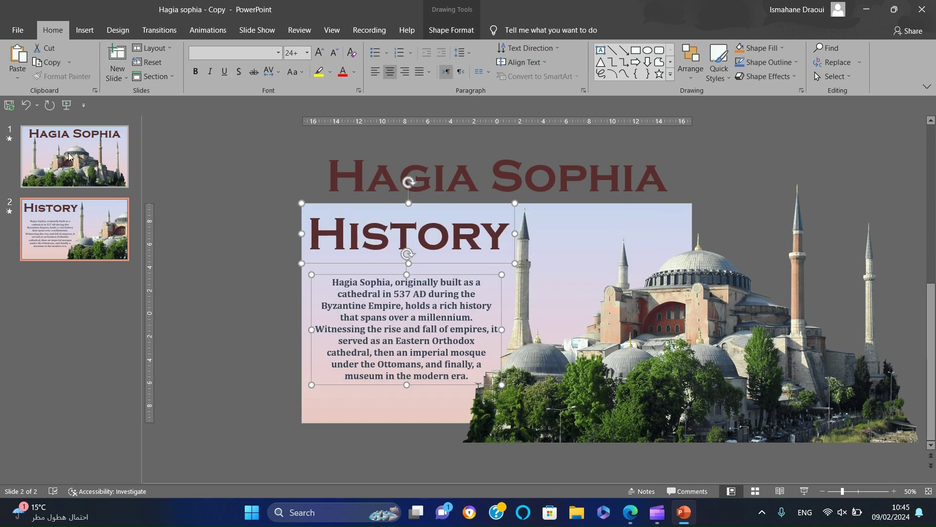
left_click(57, 154)
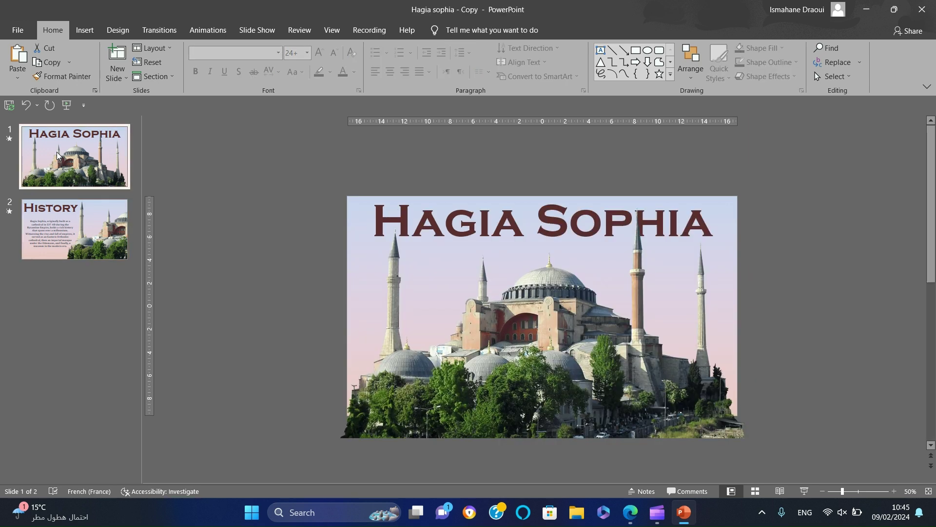
key("ctrl+v")
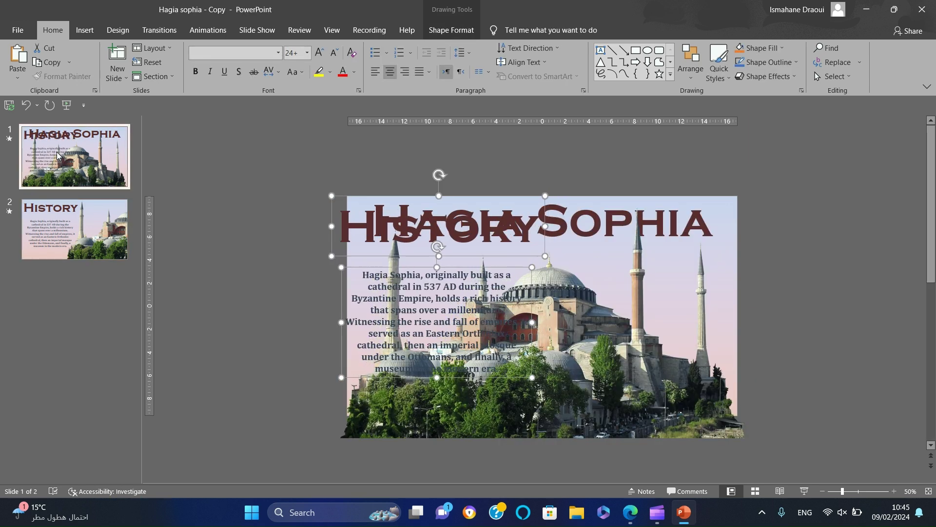
key("Left")
key("Left")
key("Left")
key("Left")
key("Left")
key("Left")
key("Left")
key("Left")
key("Left")
key("Left")
key("Left")
key("Left")
key("Left")
key("Left")
key("Left")
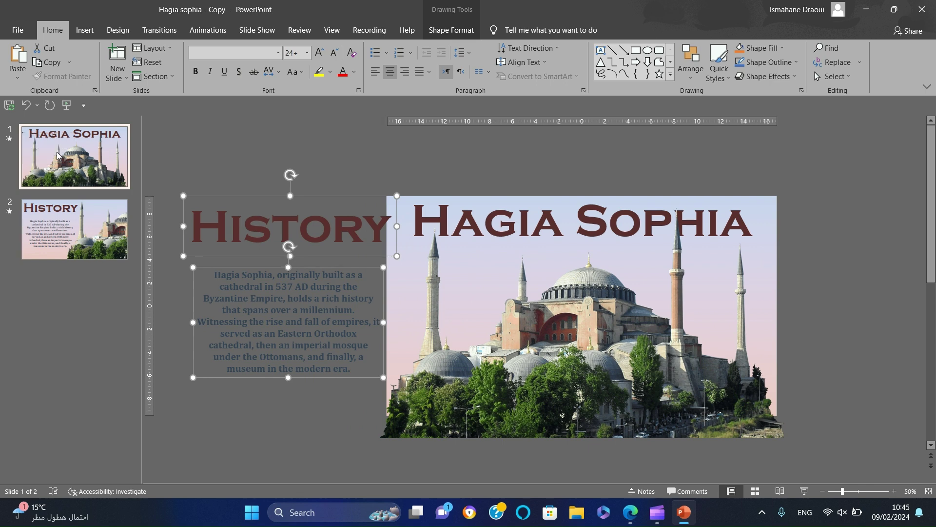
key("Left")
key("Left")
key("Left")
key("Left")
key("Left")
- Apply the Morph transition to slide 2
left_click(72, 169)
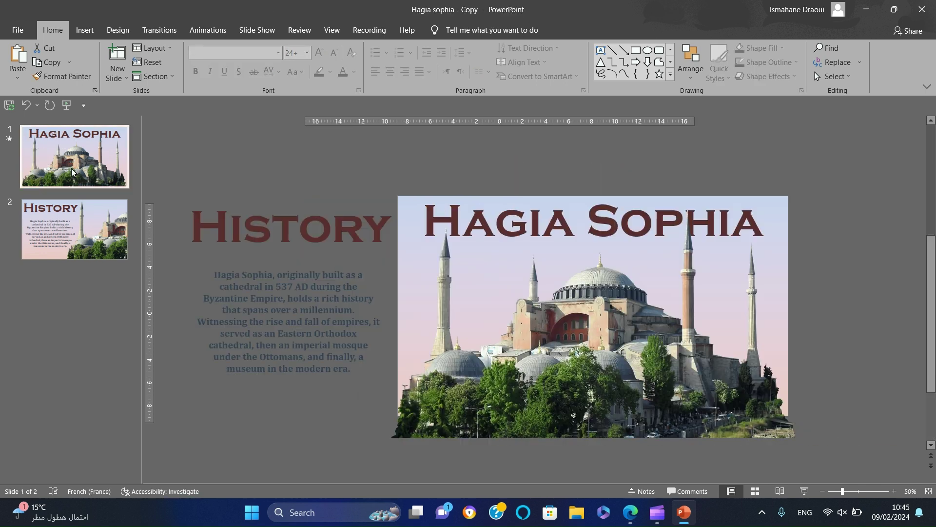
left_click(70, 248)
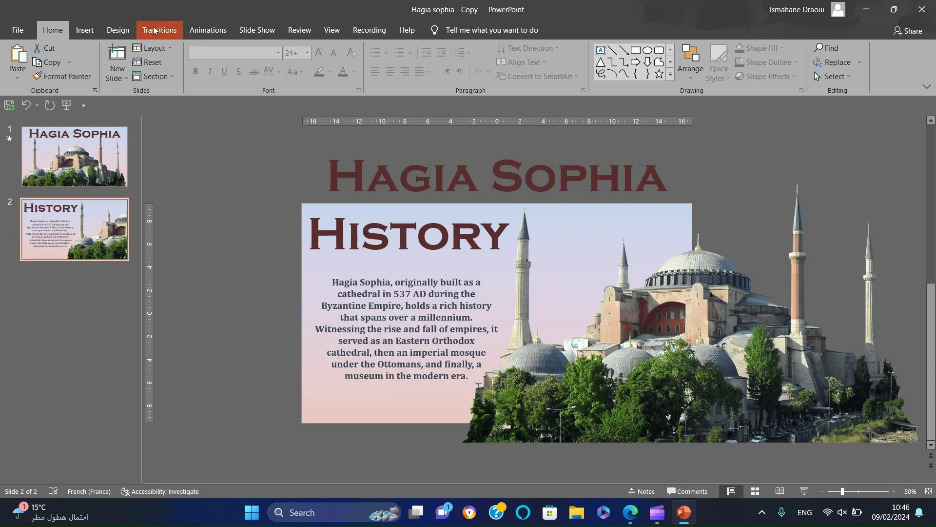
left_click(153, 30)
left_click(111, 72)
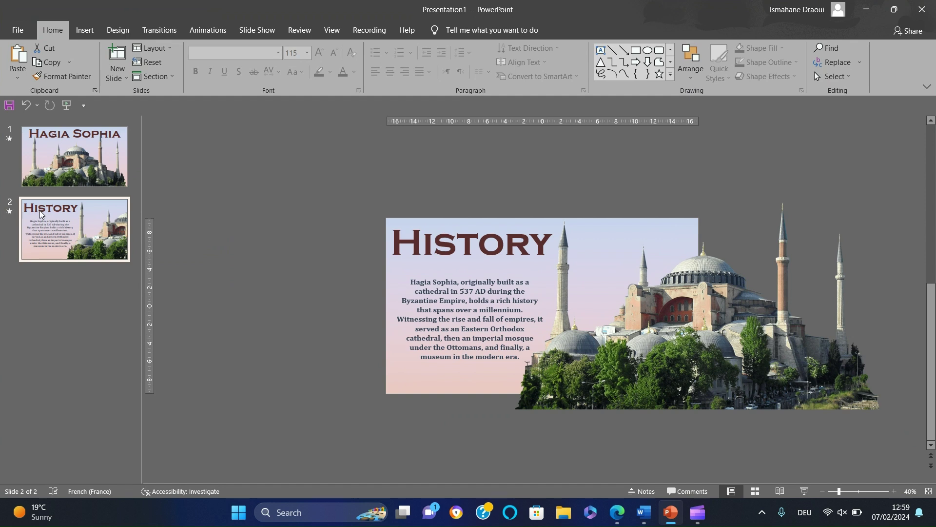
- Duplicate the History slide and add a text box reading "A Symbol of Empires:" to the right of the title
key("ctrl+d")
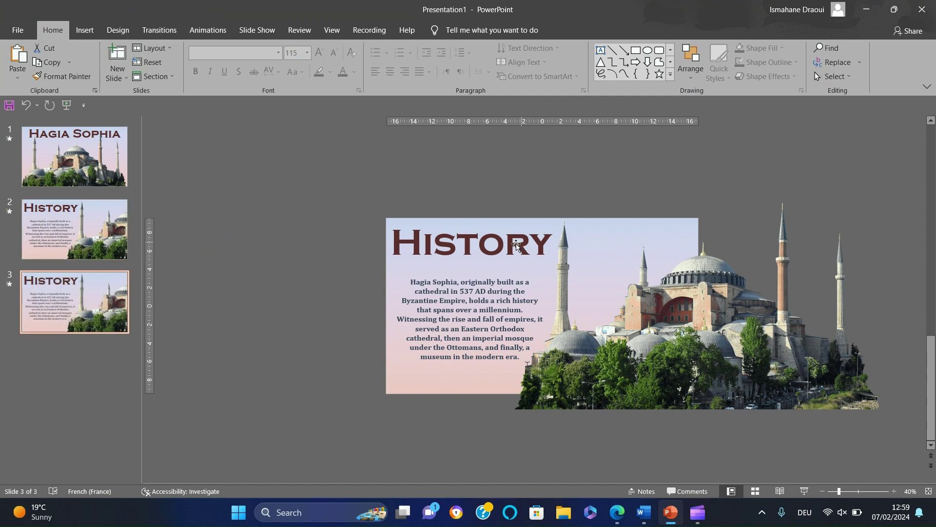
type("A Symbol of Empires:")
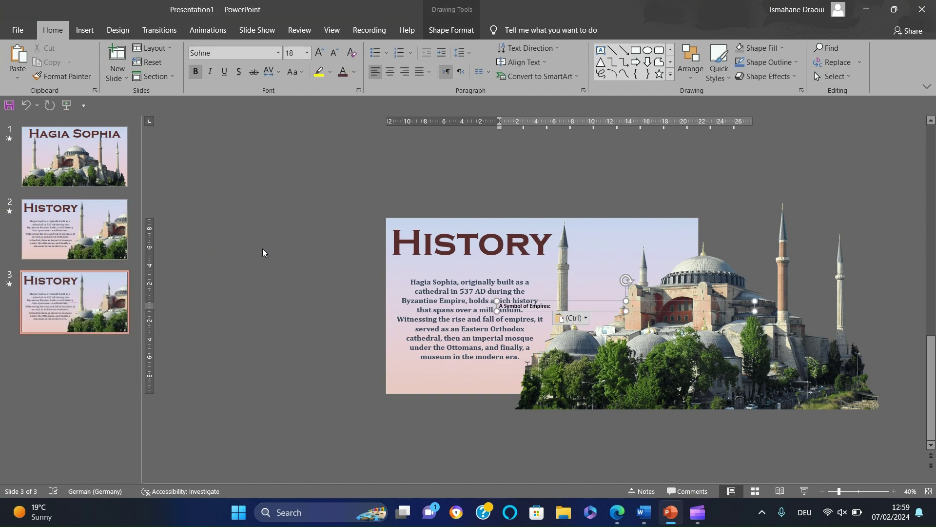
right_click(542, 308)
left_click_drag(539, 314, 602, 241)
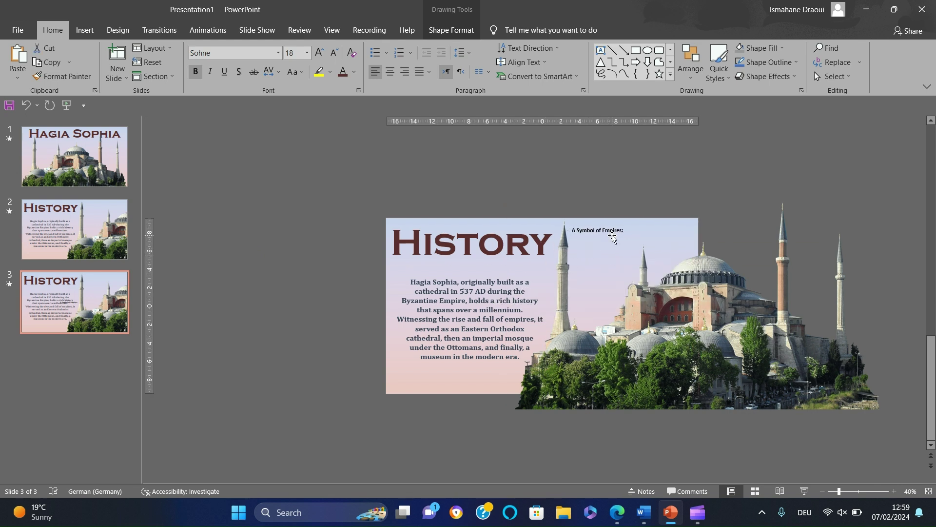
- Copy the History title's formatting onto the "A Symbol of Empires:" text with Format Painter
left_click(448, 264)
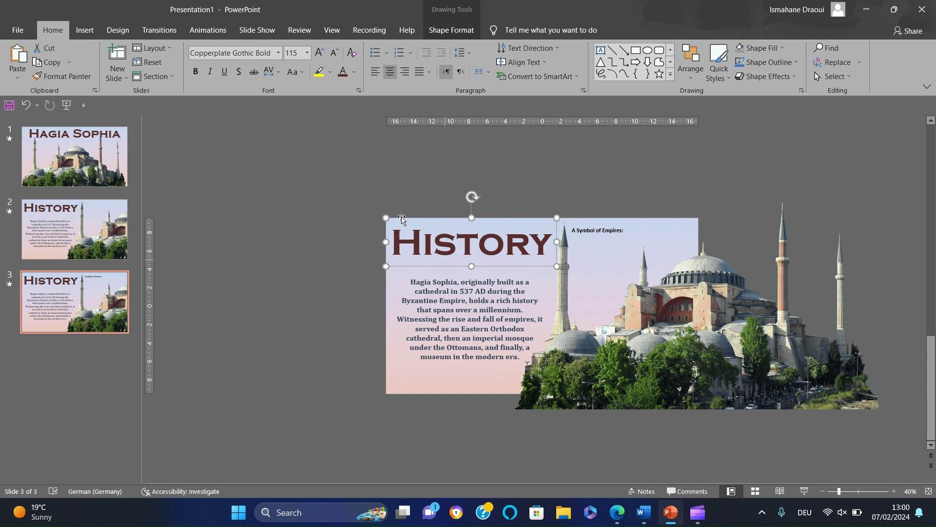
left_click(596, 233)
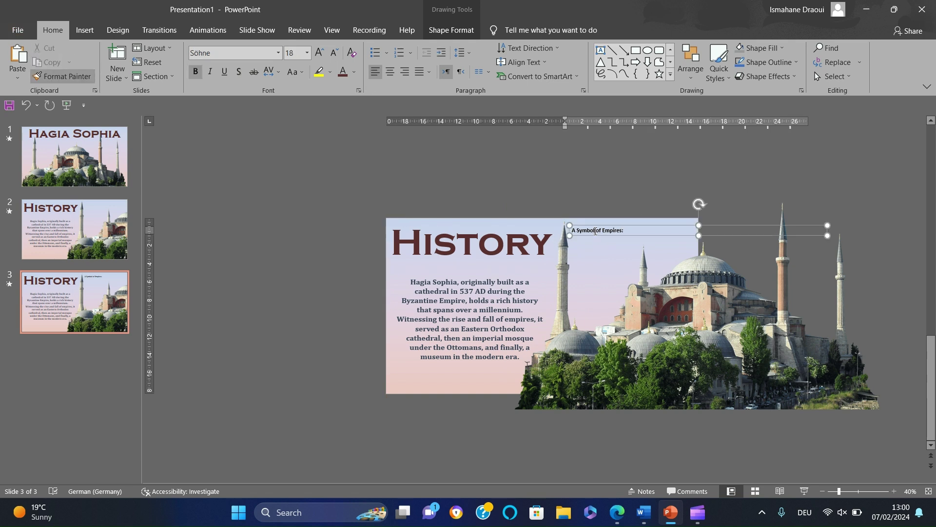
left_click(458, 246)
left_click(420, 217)
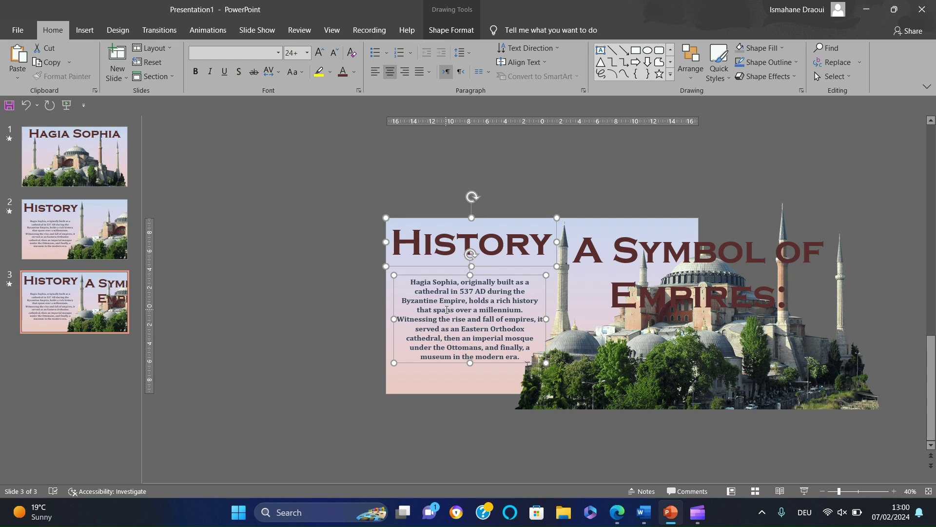
- Move the History title and paragraph on slide 3 together off the slide's left edge
key("Left")
key("Left")
key("Left")
key("Left")
key("Left")
key("Left")
key("Left")
key("Left")
key("Left")
key("Left")
key("Left")
key("Left")
key("Left")
key("Left")
key("Left")
key("Left")
key("Left")
key("Left")
key("Left")
key("Left")
key("Left")
key("Left")
key("Left")
key("Left")
key("Left")
key("Left")
key("Left")
key("Left")
key("Left")
key("Left")
key("Left")
key("Left")
key("Left")
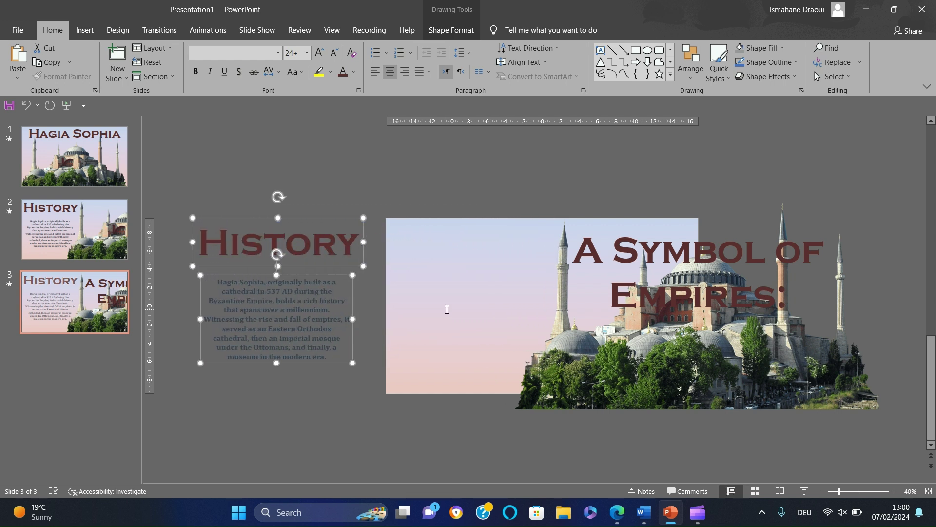
key("Right")
key("Right")
key("Right")
key("Right")
key("Right")
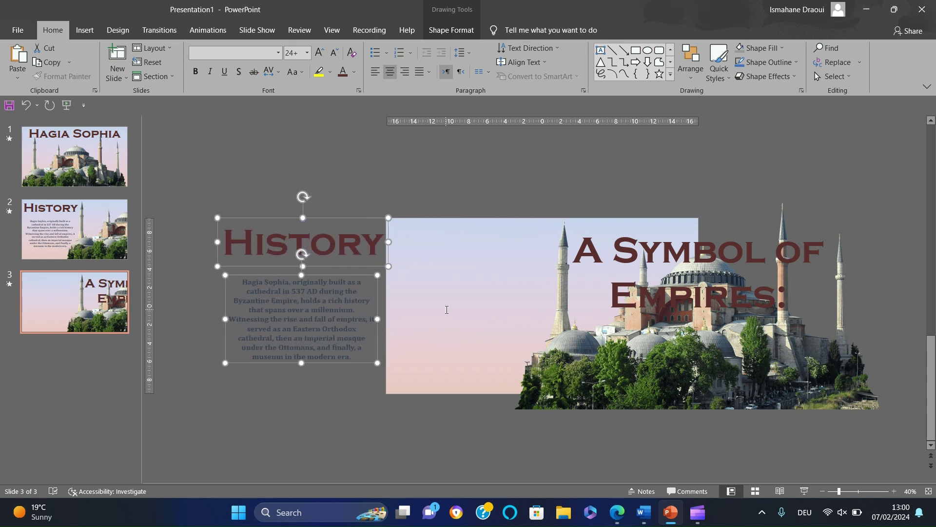
- Move the "A Symbol of Empires" heading onto the top of slide 3 and delete its colon
left_click(829, 276)
left_click_drag(829, 276, 699, 265)
left_click(633, 290)
key("BackSpace")
- Reduce the "A Symbol of Empires" heading to 80 pt so it fits on one line
left_click(477, 313)
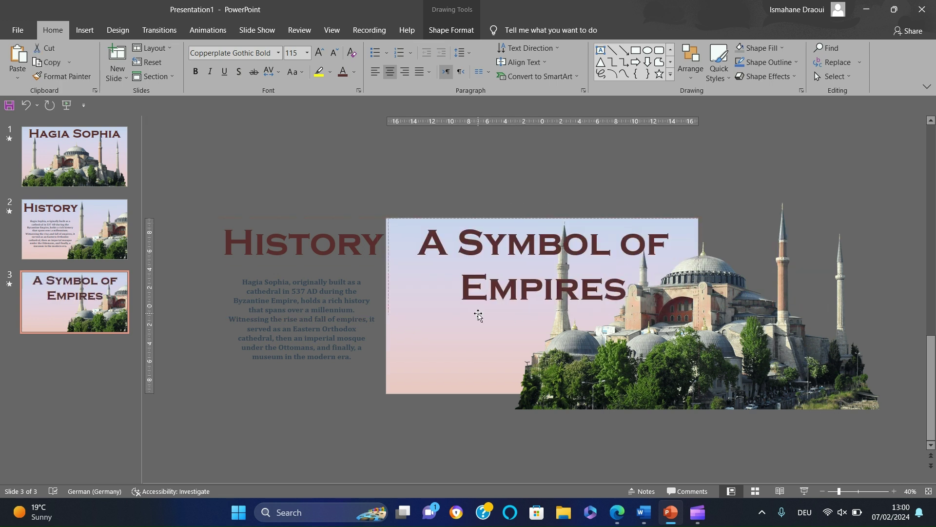
left_click(334, 60)
left_click(335, 60)
left_click(335, 60)
- Shrink the mosque picture on slide 3 and move it left so that it extends past the slide's left edge
left_click(815, 311)
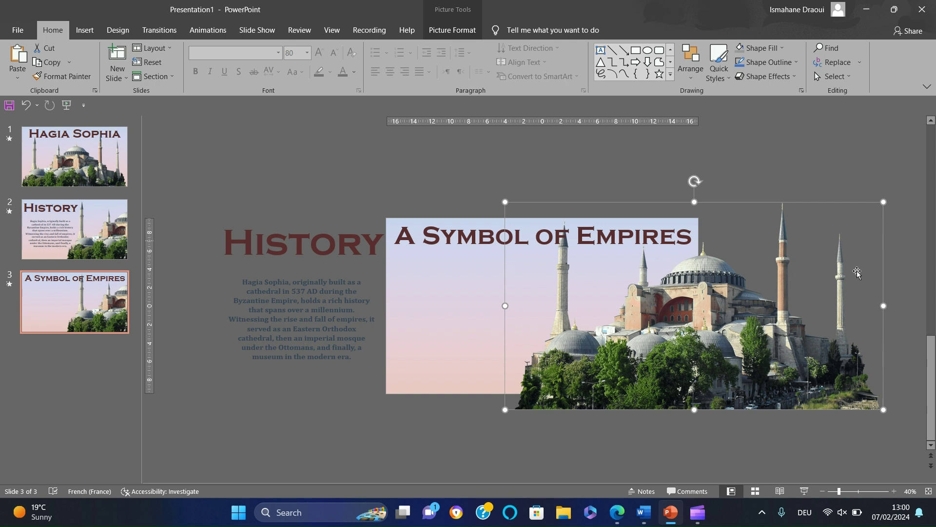
left_click_drag(886, 203, 769, 276)
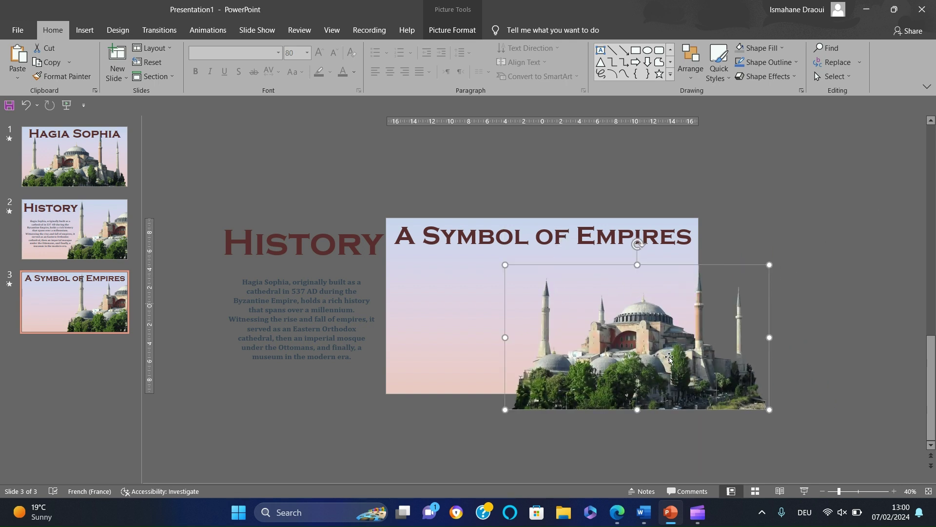
left_click_drag(587, 398, 361, 382)
- Paste the warrior picture onto slide 3 and place it to the right of the mosque, below the heading
left_click(795, 347)
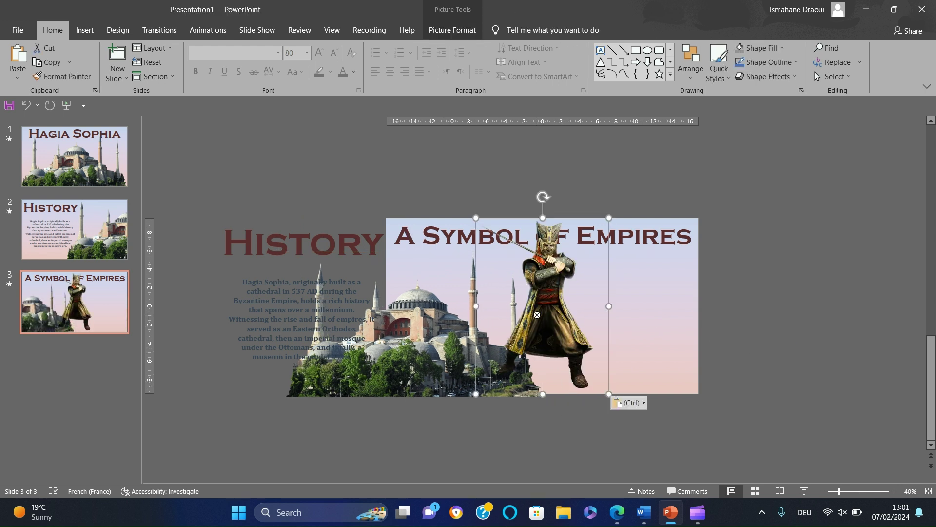
left_click_drag(538, 315, 580, 349)
left_click(750, 258)
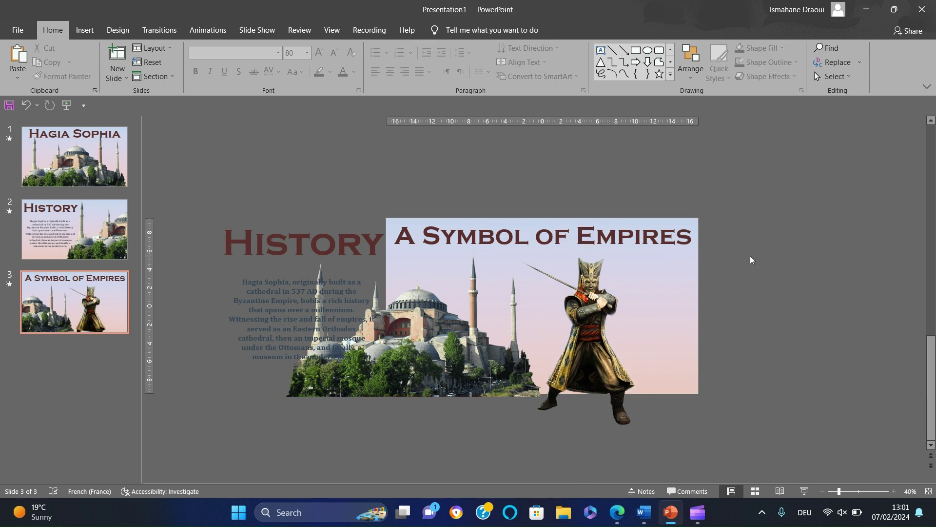
- Paste the knight picture onto slide 3, shrink it and place it near the slide's bottom-right corner
key("ctrl+v")
left_click_drag(537, 289, 666, 321)
left_click(812, 388)
left_click(894, 492)
left_click(742, 426)
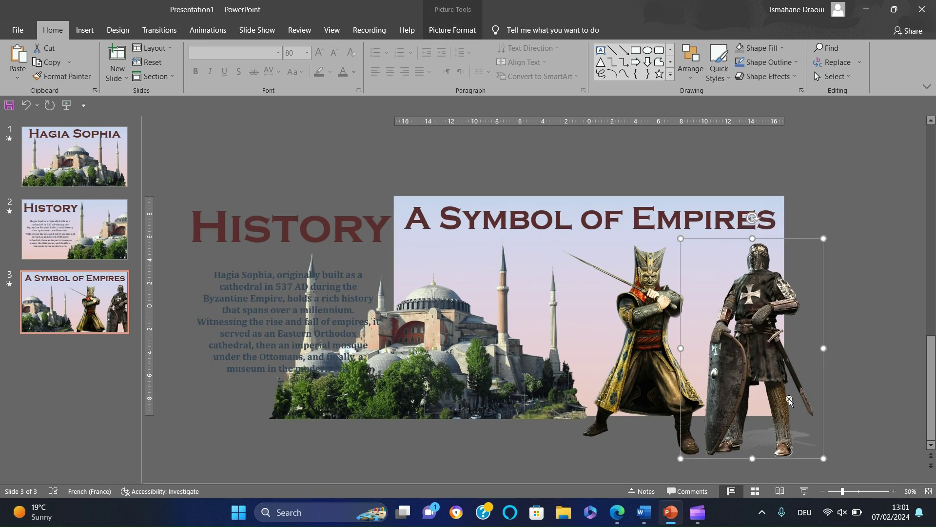
left_click_drag(680, 458, 743, 363)
left_click_drag(785, 287, 754, 344)
- Shrink the warrior picture to match the knight, stand it on the slide's bottom edge and move the knight close beside it
left_click(654, 374)
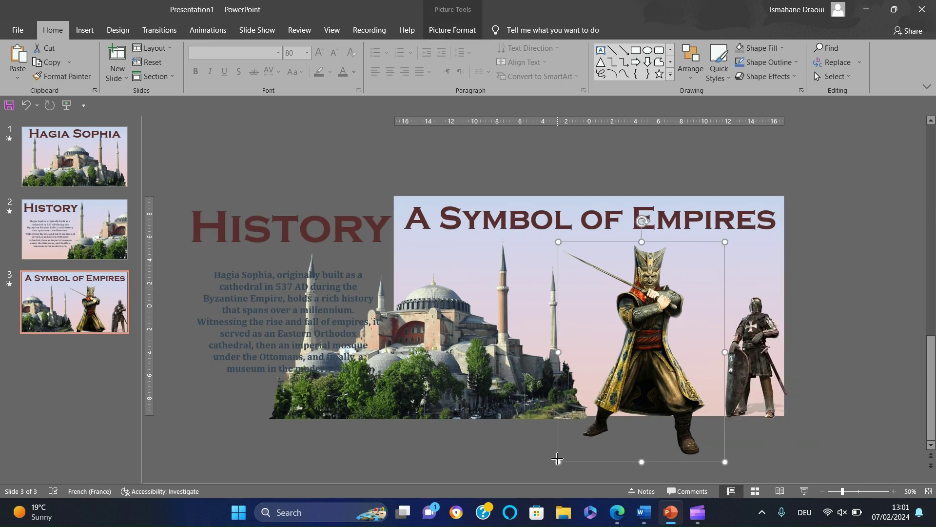
left_click_drag(557, 459, 629, 364)
left_click_drag(676, 304, 642, 356)
left_click_drag(742, 338, 697, 333)
left_click(653, 482)
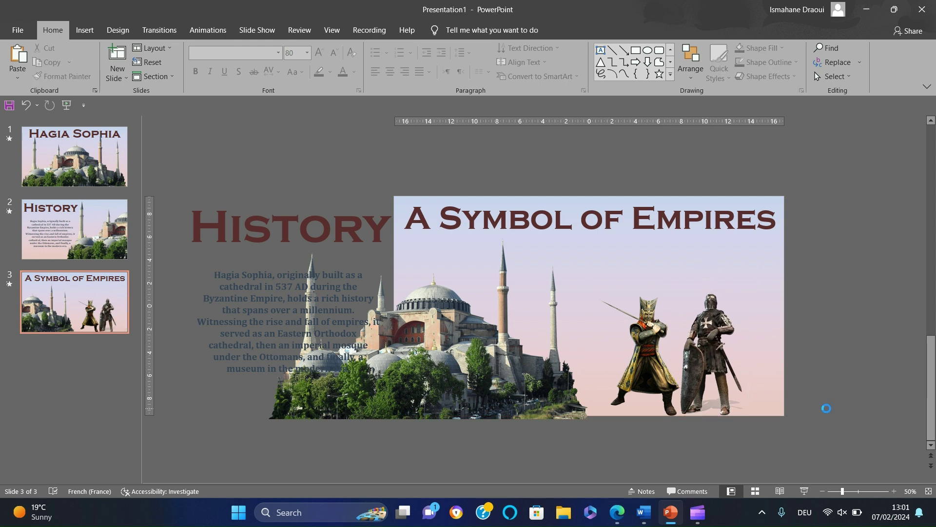
- Paste the "Hagia Sophia stands as a symbol" paragraph onto slide 3 and fit its text box below the heading, right of the mosque's dome
key("ctrl+v")
left_click_drag(320, 300, 516, 308)
left_click_drag(637, 309, 782, 309)
left_click_drag(683, 281, 683, 240)
- Copy the History paragraph's formatting onto the pasted "symbol" paragraph with Format Painter
left_click(254, 267)
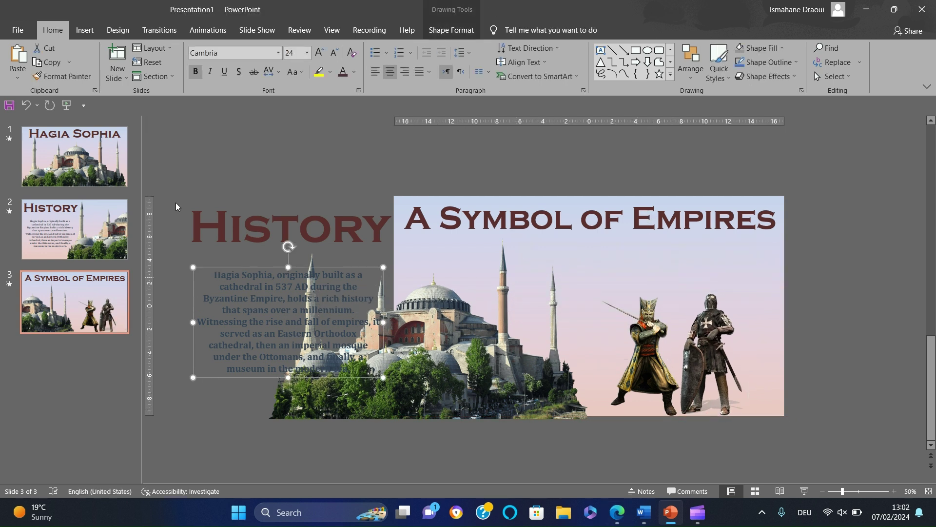
left_click(63, 79)
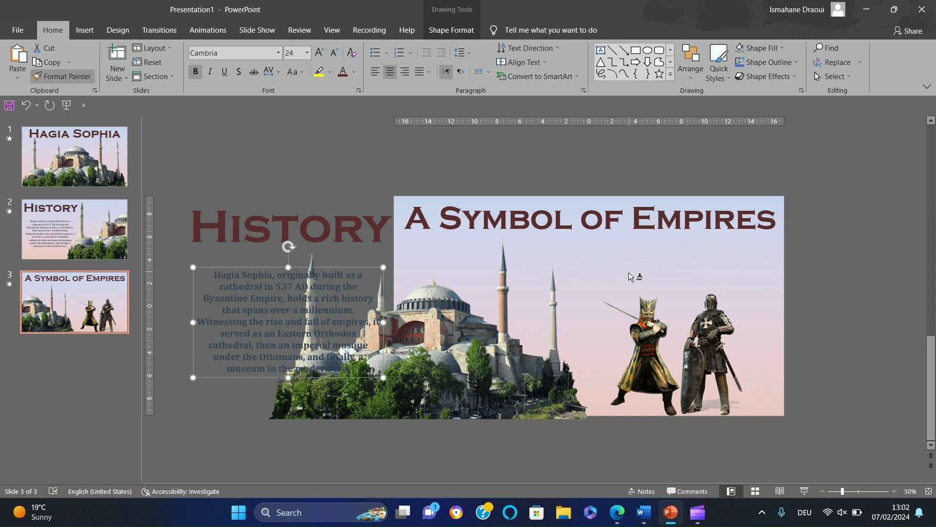
left_click(630, 276)
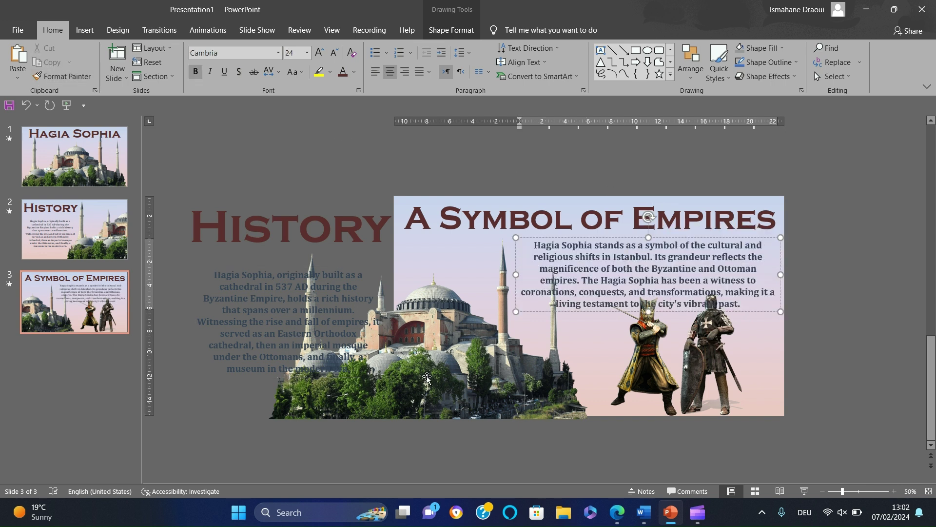
- Shift the mosque and the warrior to the left on slide 3 and widen the paragraph's text box towards the left
left_click_drag(425, 376, 373, 372)
left_click(644, 360)
left_click_drag(644, 361, 624, 363)
left_click(517, 273)
left_click_drag(516, 273, 486, 273)
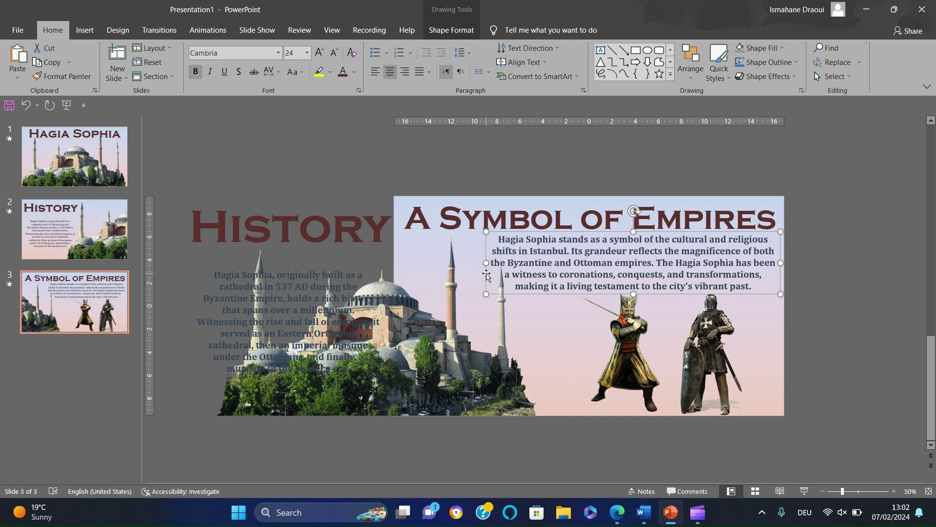
left_click(876, 274)
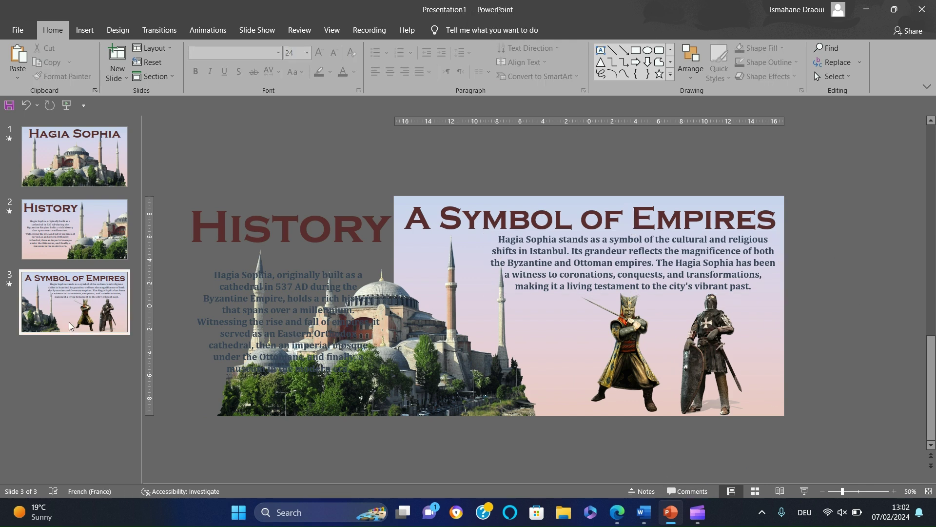
- Duplicate slide 3 and, on the copy, move the "A Symbol of Empires" heading and its paragraph up above the slide
key("ctrl+d")
left_click(764, 257)
left_click_drag(733, 232, 735, 230)
left_click(27, 105)
left_click(670, 226, "ctrl")
key("Up")
key("Up")
key("Up")
key("Up")
key("Up")
key("Up")
key("Up")
key("Up")
key("Up")
key("Up")
key("Up")
key("Up")
key("Up")
key("Up")
key("Up")
key("Up")
key("Up")
key("Up")
key("Up")
key("Up")
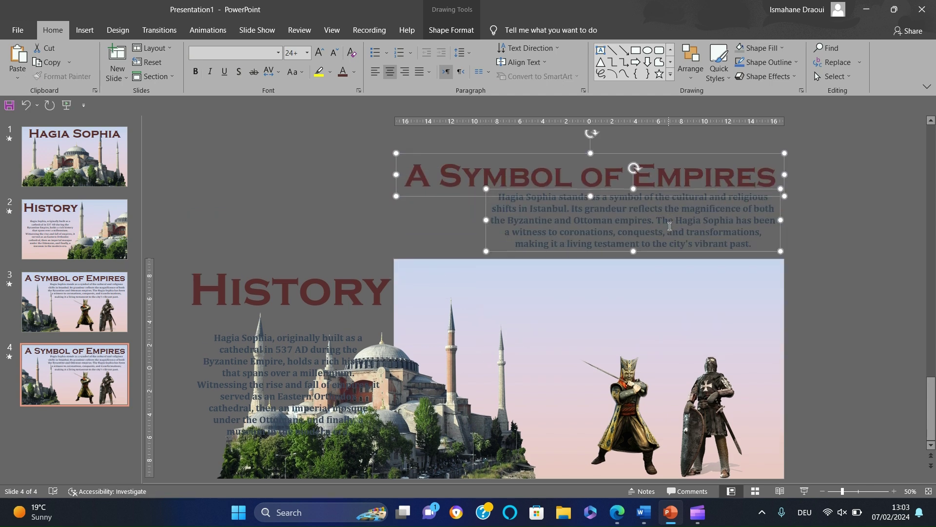
scroll(321, 283, "down", 1)
- Move the warrior and knight pictures below slide 4, then shrink and tilt both of them
left_click(649, 398)
left_click(823, 491)
left_click(823, 491)
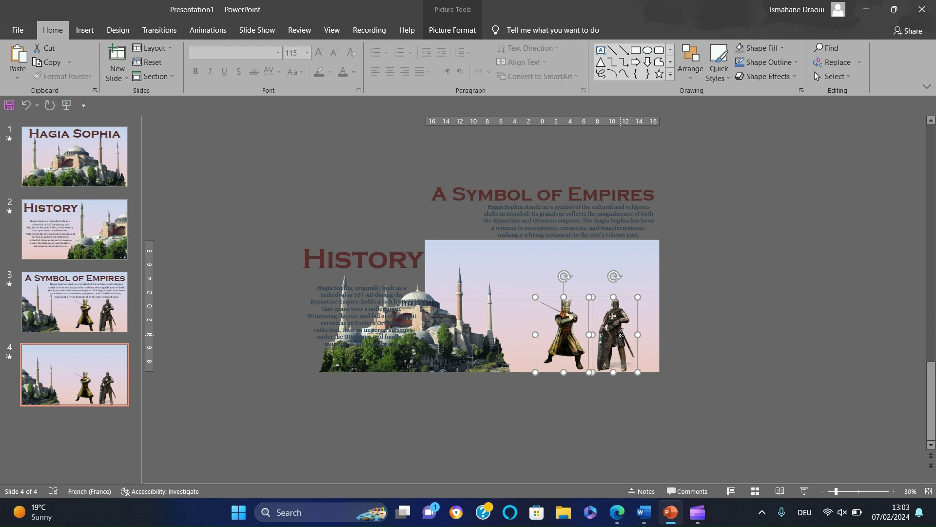
left_click_drag(620, 335, 617, 415)
left_click_drag(526, 371, 563, 414)
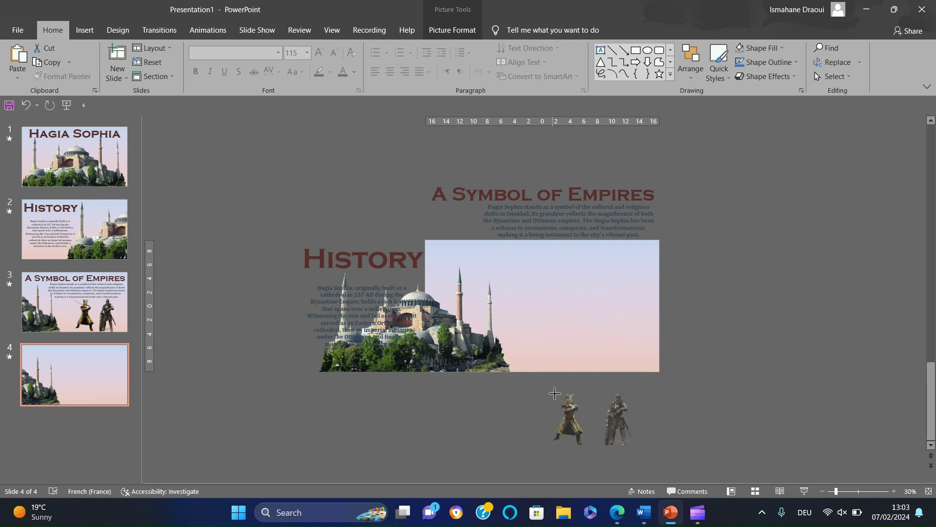
left_click(659, 434)
left_click(575, 420)
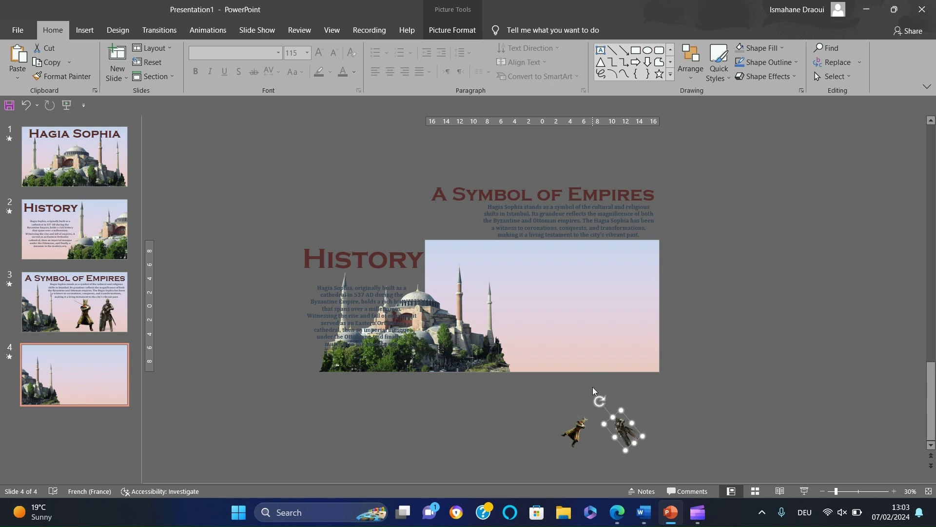
left_click(782, 425)
- Move the mosque picture to the right half of slide 4, slightly smaller, with its base on the slide's bottom edge
left_click_drag(452, 367, 701, 364)
left_click_drag(569, 262, 485, 271)
left_click_drag(606, 341, 620, 344)
- Add the text "Inside Hagia Sophia" to slide 4 and give it the History heading's formatting with Format Painter
left_click(755, 349)
type("Inside Hagia Sophia")
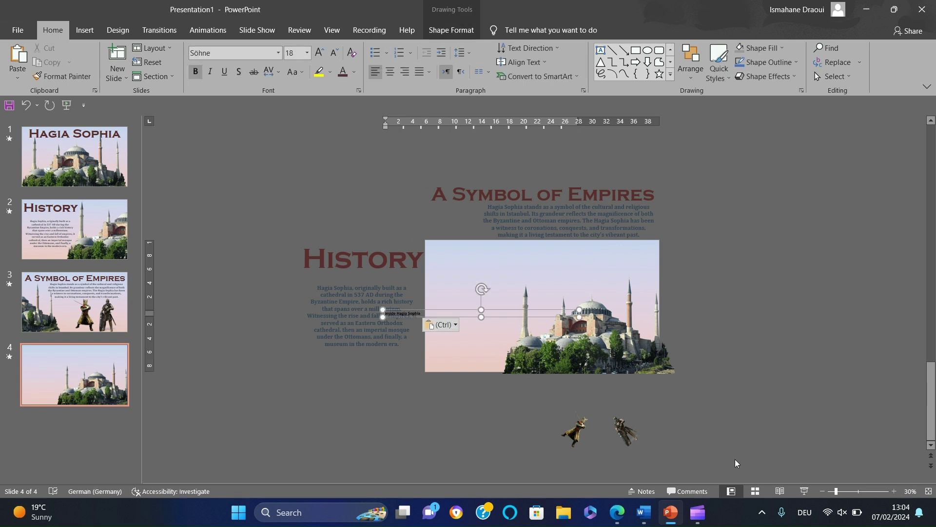
left_click_drag(380, 322, 440, 322)
left_click(348, 241)
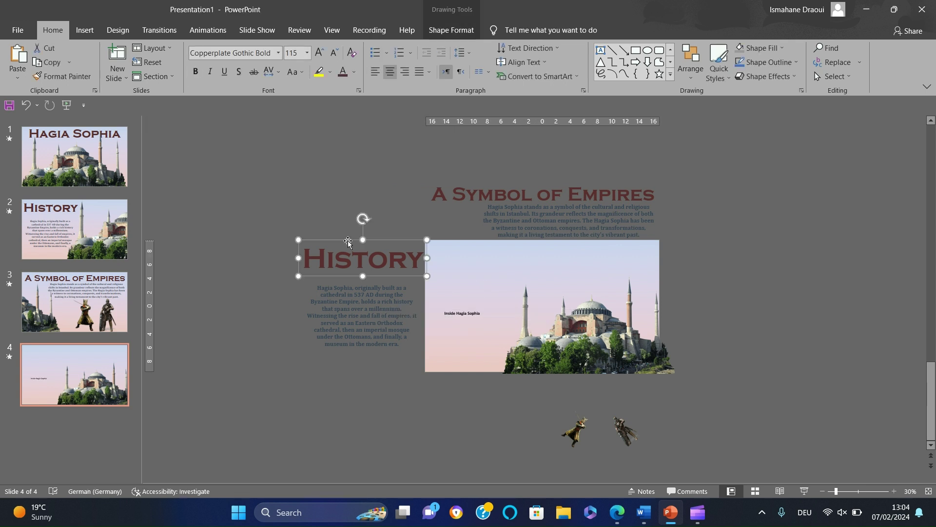
left_click(462, 314)
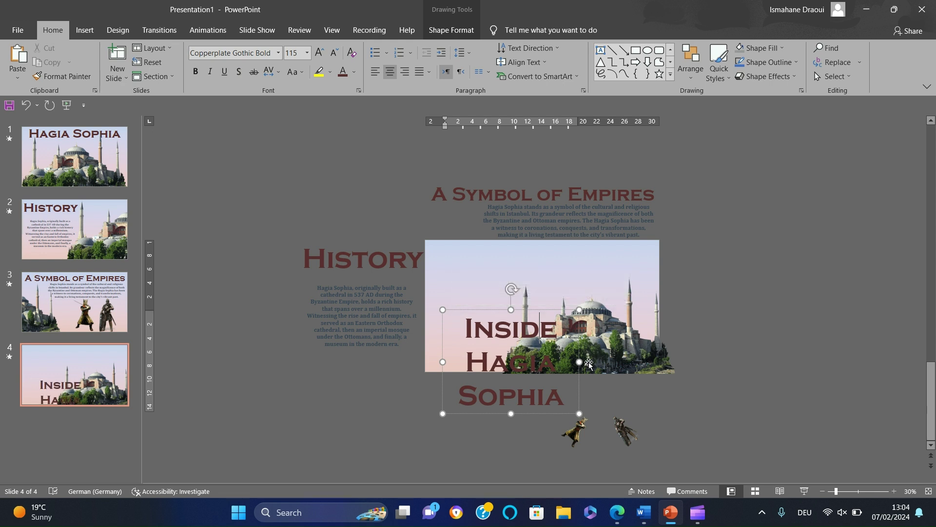
- Widen the "Inside Hagia Sophia" heading to the slide's width, move it to the slide's top and reduce it to 80 pt
left_click_drag(585, 363, 660, 363)
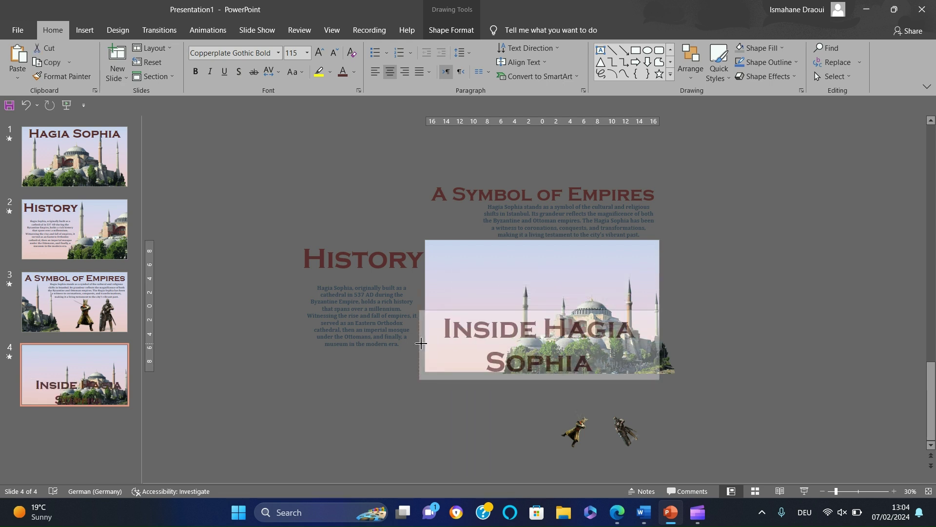
left_click(334, 53)
left_click(334, 53)
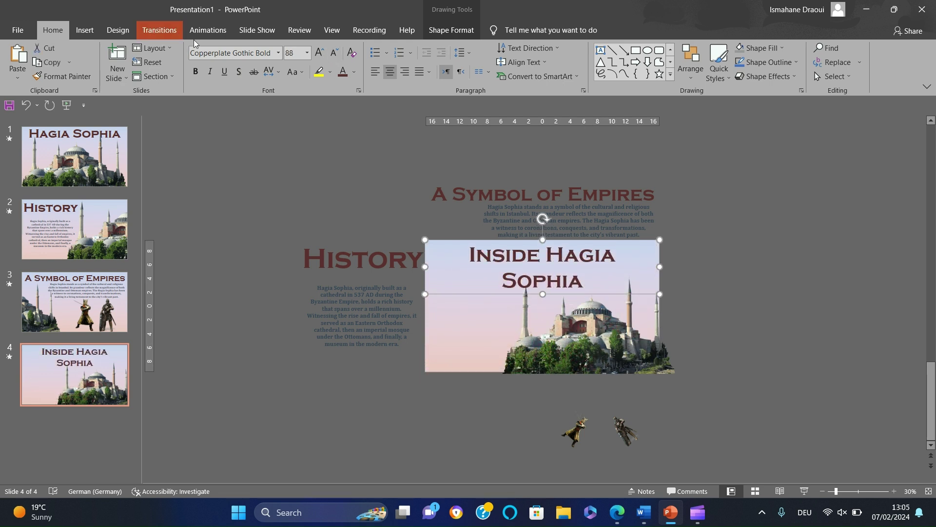
left_click(334, 54)
- Enlarge the mosque picture on slide 4 past the slide's right edge and delete the off-slide History heading and paragraph
left_click(601, 370)
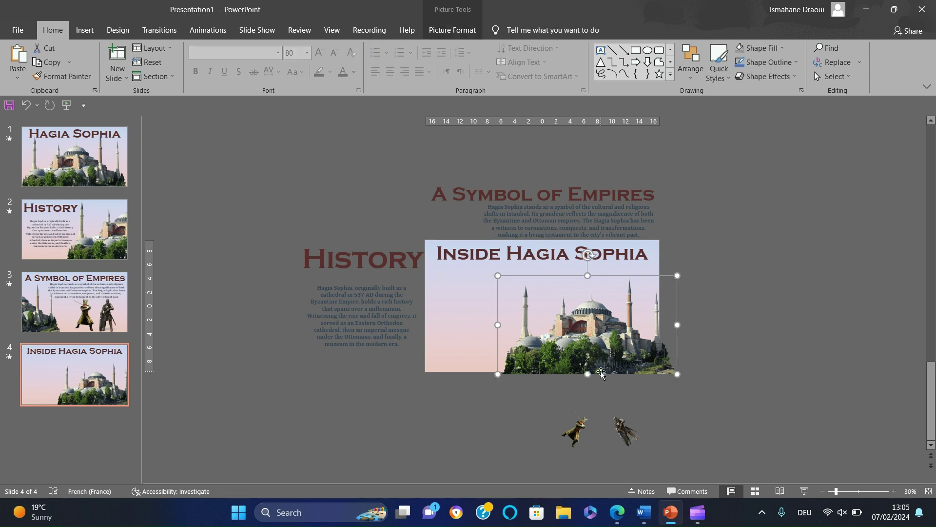
left_click_drag(678, 279, 708, 279)
key("Right")
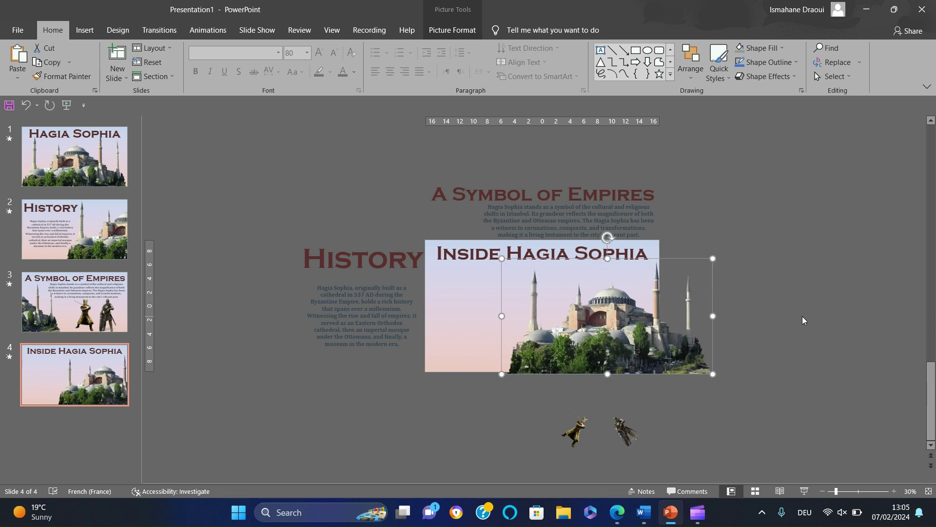
left_click(802, 316)
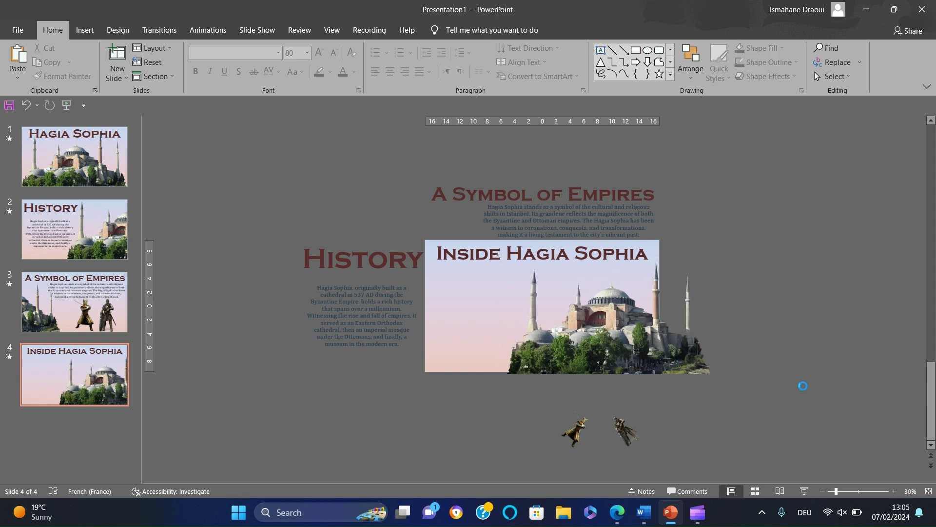
left_click_drag(256, 210, 452, 405)
key("Delete")
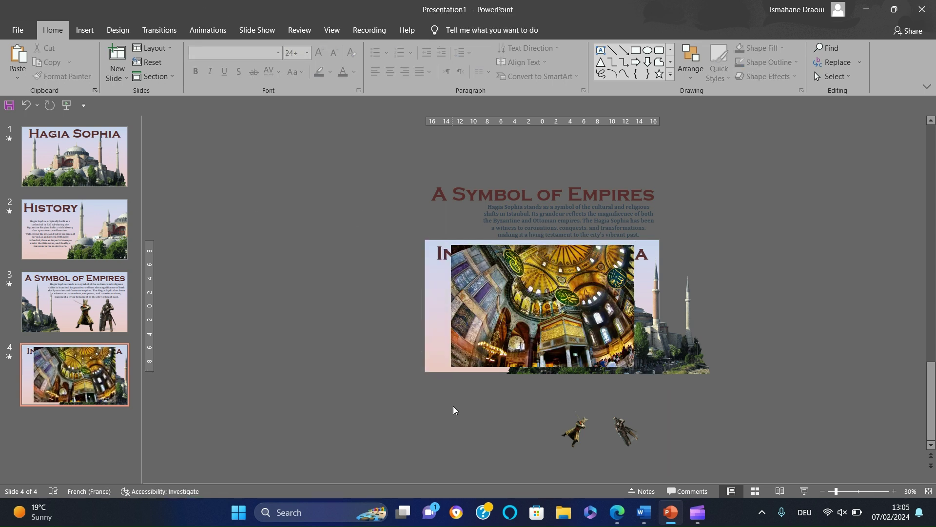
- Shrink the first two mosque interior pictures and stack them off-slide to the left of slide 4
left_click(578, 303)
left_click_drag(578, 303, 367, 198)
left_click_drag(244, 281, 308, 236)
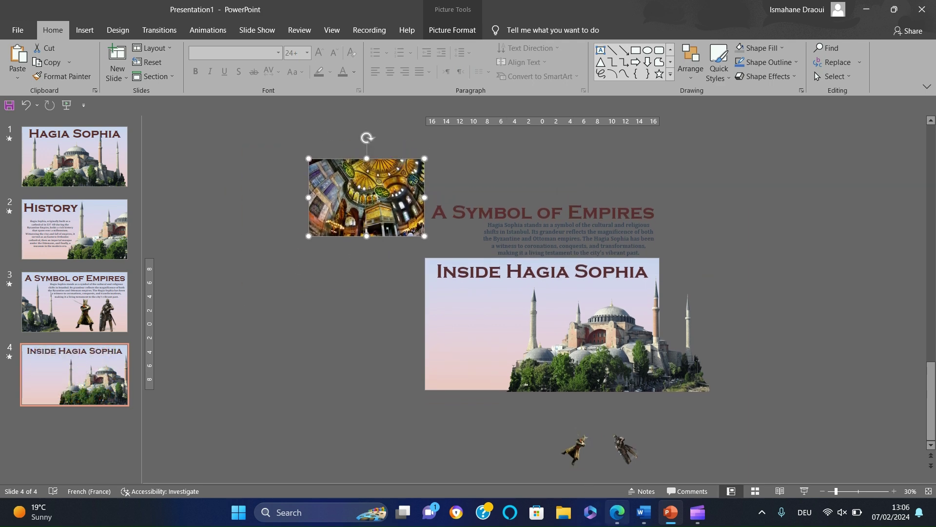
left_click(767, 385)
left_click_drag(615, 269, 409, 250)
left_click_drag(249, 354, 312, 307)
- Paste two more mosque interior pictures, shrink them and line them up below the other two left of slide 4
key("ctrl+v")
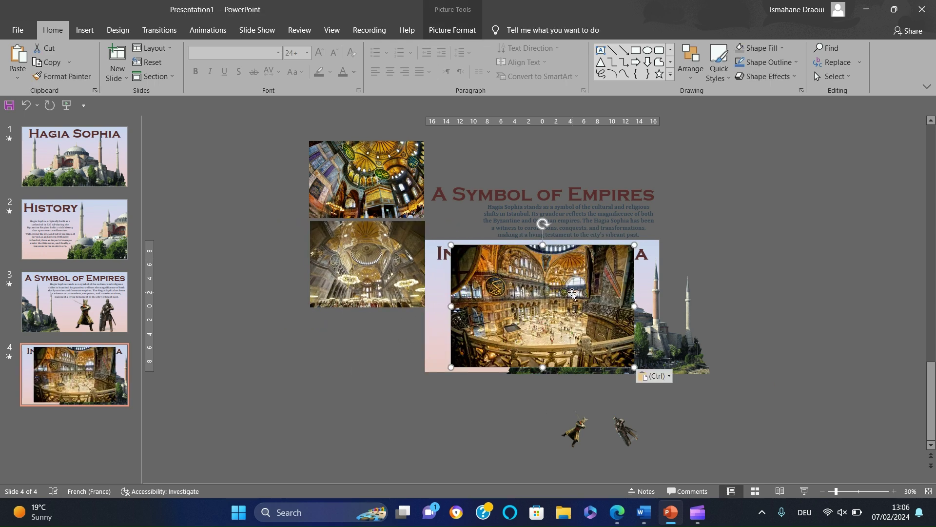
left_click_drag(473, 344, 310, 390)
key("ctrl+v")
left_click_drag(538, 302, 378, 426)
left_click_drag(338, 459, 310, 477)
left_click_drag(377, 189, 377, 185)
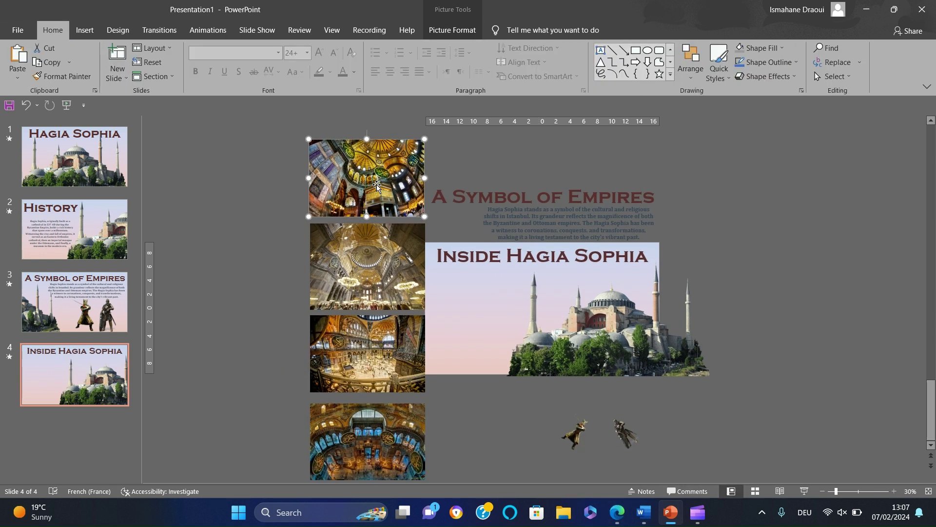
- Crop the first interior picture to a 1:1 aspect ratio and shift the image within the crop frame
left_click(463, 4)
left_click(788, 77)
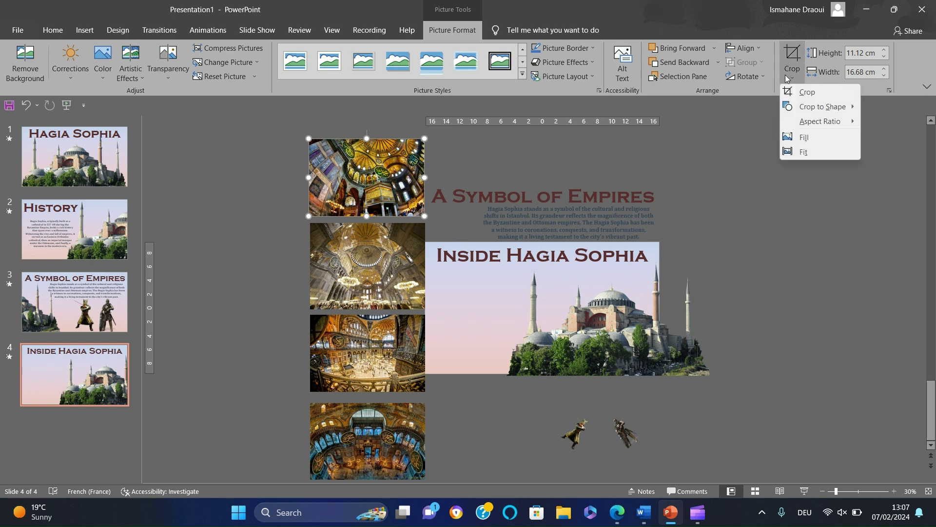
mouse_move(853, 127)
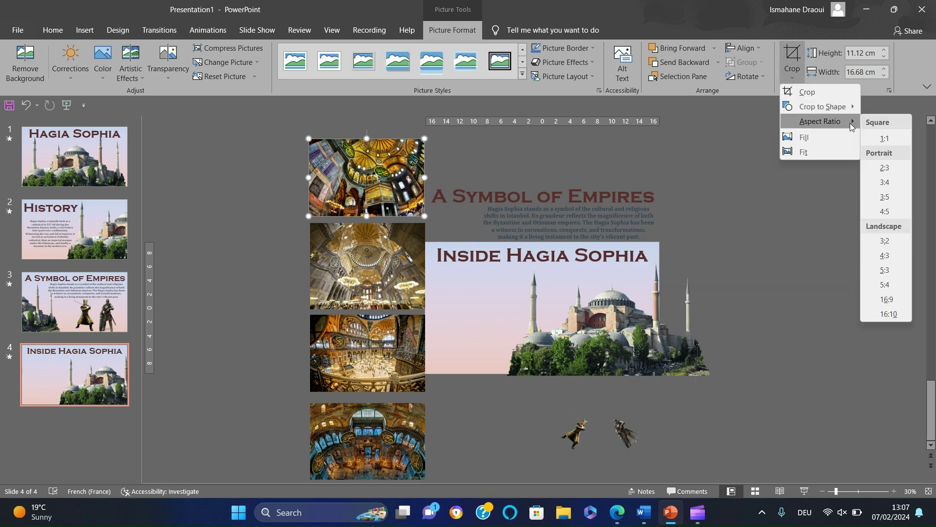
left_click(885, 138)
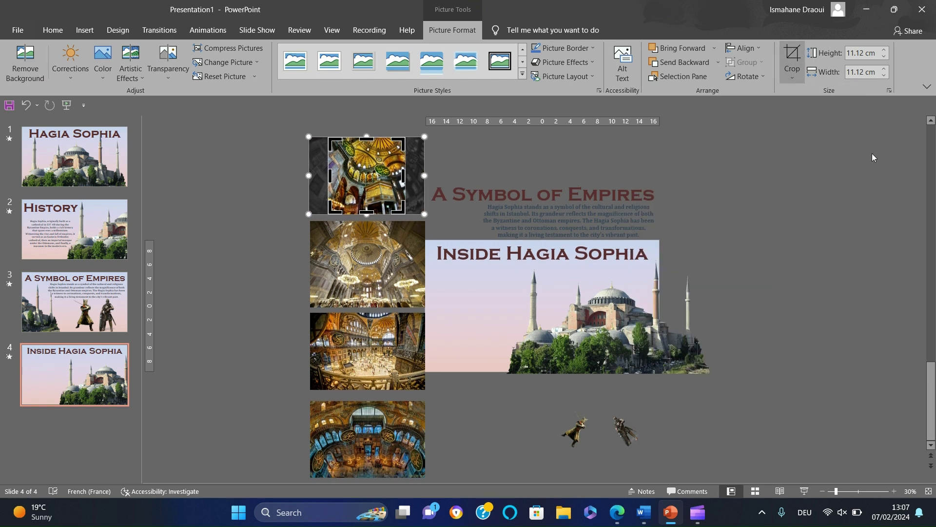
scroll(396, 193, "up", 8)
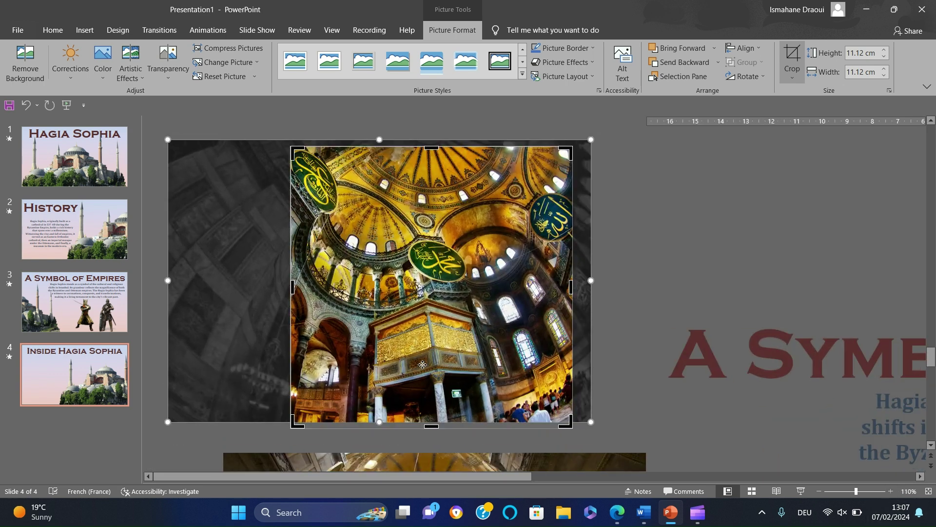
left_click_drag(395, 343, 348, 338)
left_click_drag(377, 398, 377, 400)
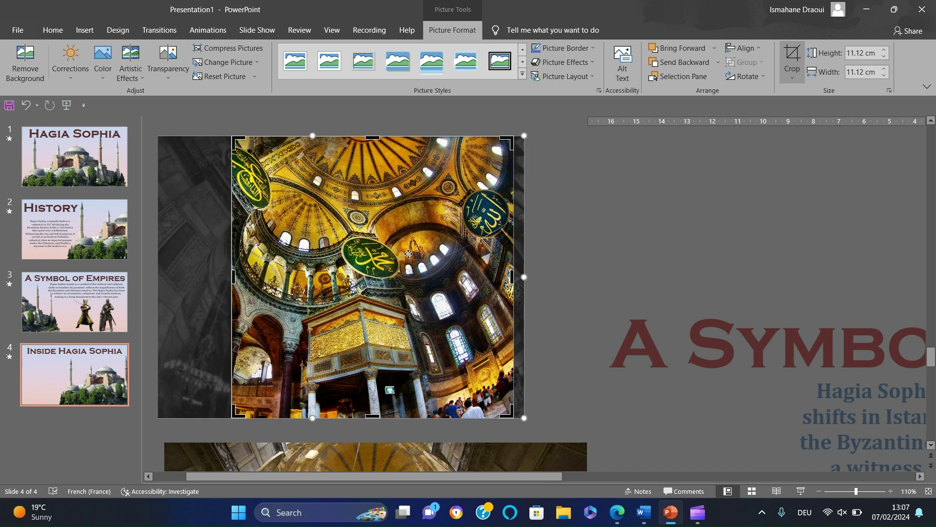
left_click(570, 273)
- Crop the second interior picture to a 1:1 aspect ratio, then reduce its square frame and adjust the image inside it
left_click(931, 445)
left_click(468, 244)
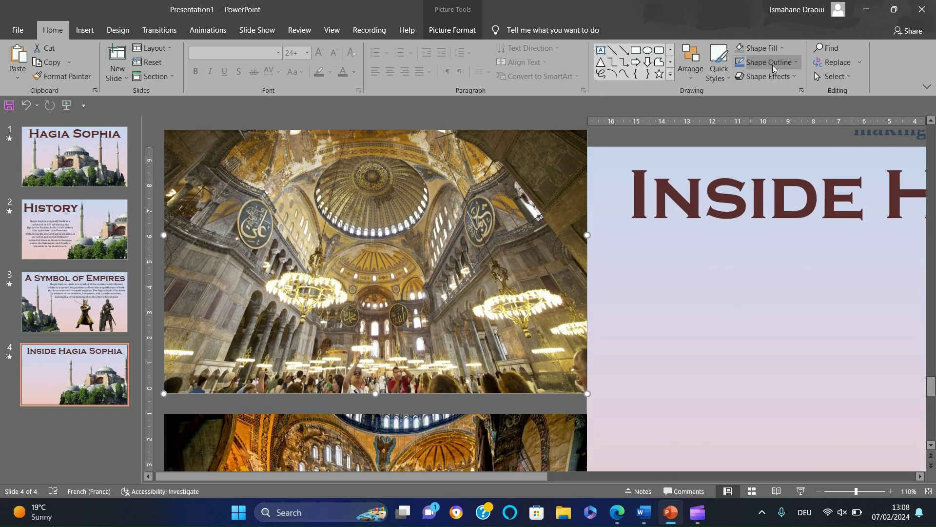
left_click(819, 491)
left_click(820, 491)
left_click(453, 30)
left_click(792, 77)
mouse_move(819, 123)
left_click(872, 130)
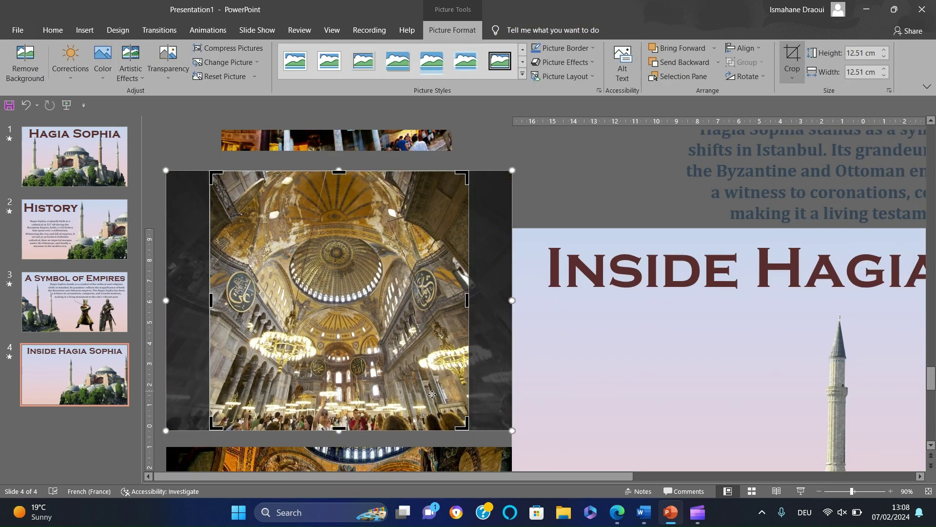
left_click_drag(468, 429, 436, 401)
left_click_drag(453, 264, 445, 264)
left_click(549, 175)
- Crop the third interior picture, showing the hall behind the balustrade, to a 1:1 aspect ratio
left_click(931, 445)
left_click(400, 288)
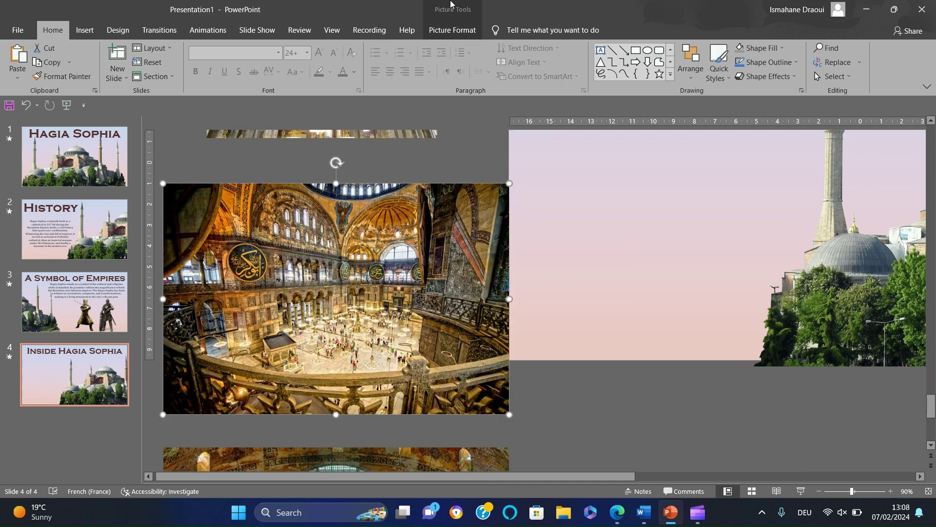
left_click(691, 70)
left_click(452, 29)
left_click(792, 74)
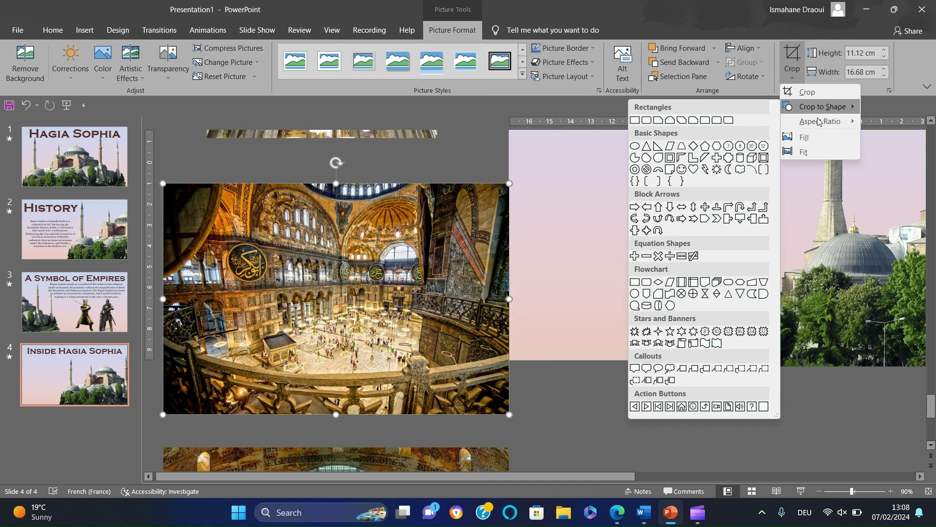
mouse_move(839, 121)
left_click(884, 138)
left_click(706, 346)
- Crop the fourth interior picture at the bottom of the stack to a 1:1 aspect ratio
scroll(705, 347, "down", 5)
left_click(228, 296)
left_click(452, 29)
left_click(792, 75)
mouse_move(839, 121)
left_click(893, 138)
left_click(722, 317)
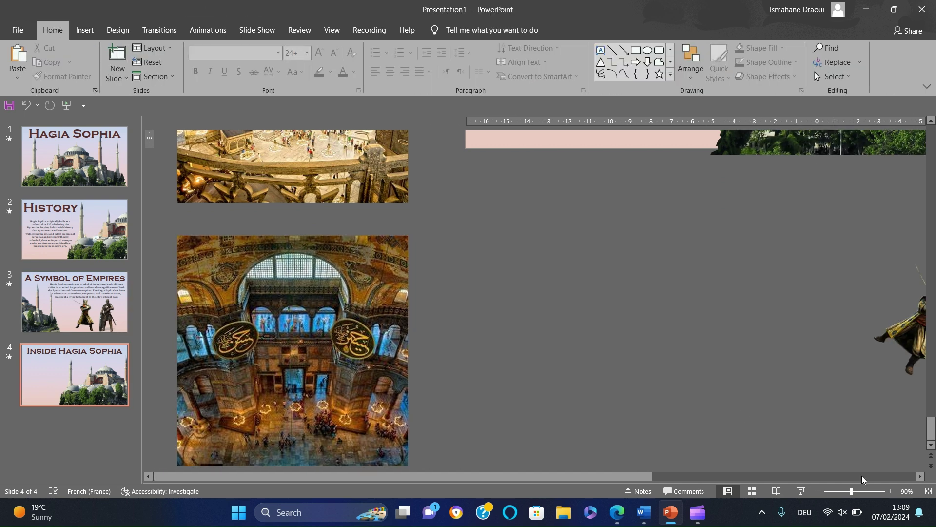
- Center-align the four interior pictures beside the slide and distribute them vertically
left_click_drag(852, 491, 832, 494)
left_click(832, 492)
left_click_drag(367, 176, 480, 456)
left_click(691, 65)
mouse_move(748, 244)
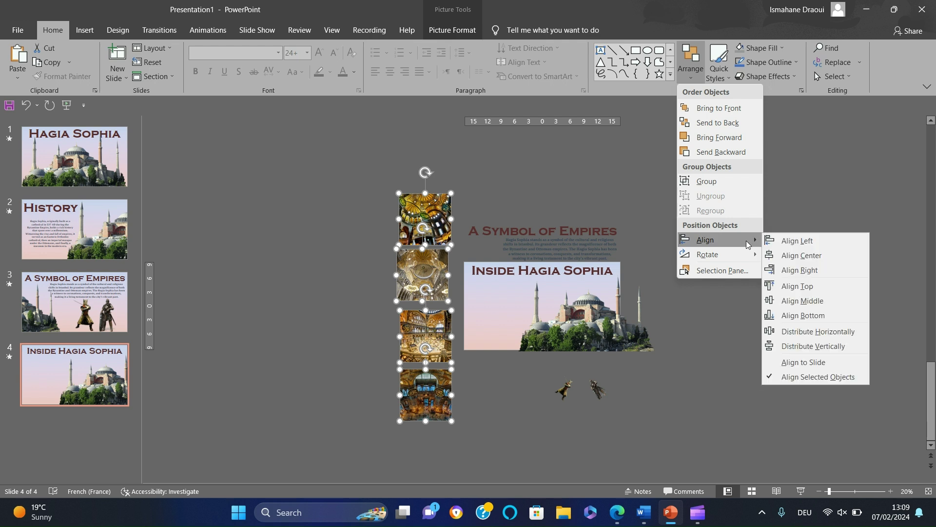
left_click(825, 259)
left_click(691, 61)
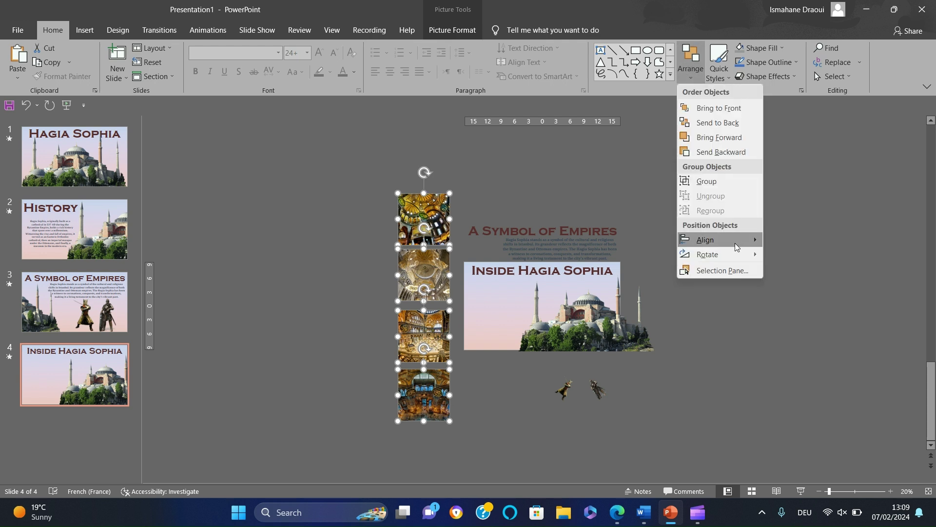
mouse_move(737, 245)
left_click(814, 346)
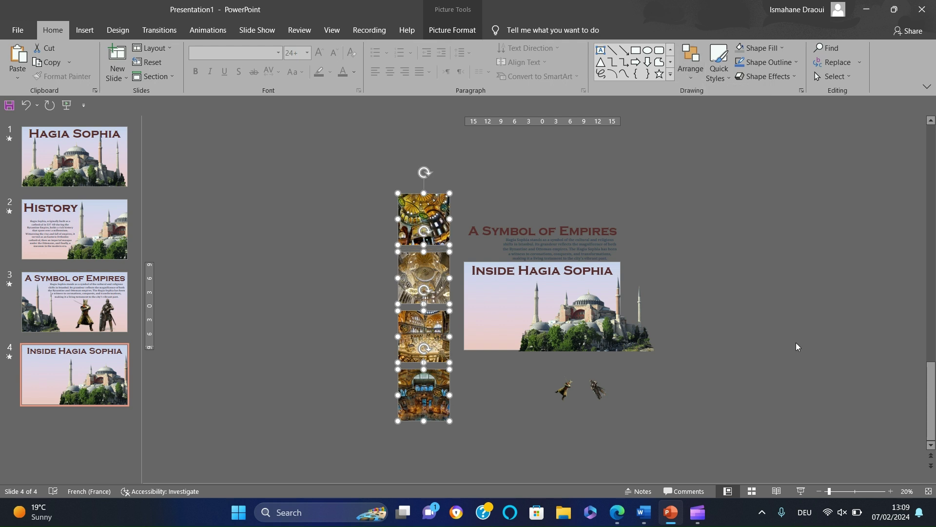
- Move the picture stack onto the slide's left side, shrink the pictures to about 10.3 cm squares and close the gaps between them
left_click_drag(434, 216, 504, 306)
scroll(504, 306, "down", 1)
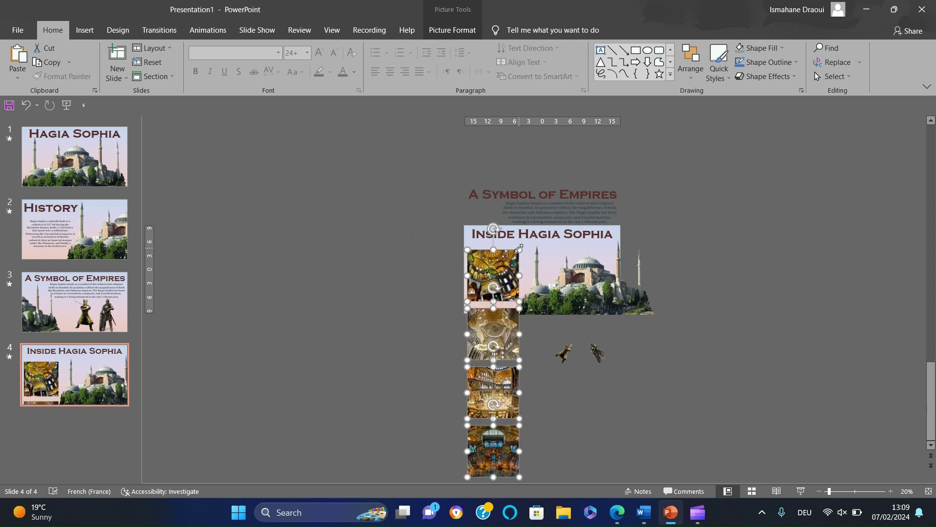
mouse_move(519, 248)
left_mouse_down()
mouse_move(504, 265)
mouse_move(515, 257)
left_mouse_up()
left_click(546, 382)
left_click_drag(498, 345, 499, 337)
left_click_drag(497, 396, 496, 380)
left_click_drag(496, 454, 494, 430)
left_click(648, 440)
- Refine the vertical positions of the second, third and fourth interior pictures so narrow, even gaps separate them
left_click(819, 491)
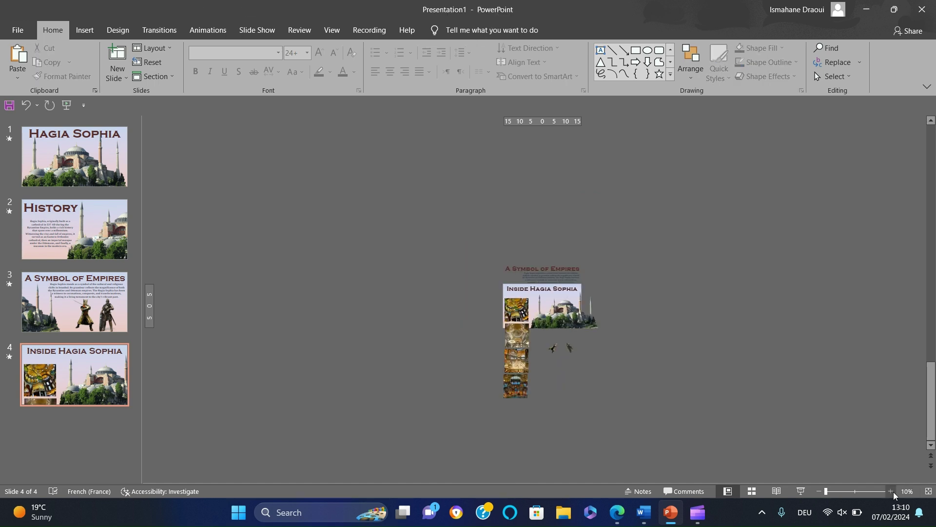
left_click(891, 491)
left_click(891, 492)
left_click(891, 491)
left_click(433, 318)
left_click_drag(448, 405, 447, 378)
left_click_drag(931, 361, 931, 386)
left_click(457, 442)
left_click_drag(456, 443, 457, 414)
left_click_drag(931, 360, 931, 415)
left_click_drag(448, 429, 449, 398)
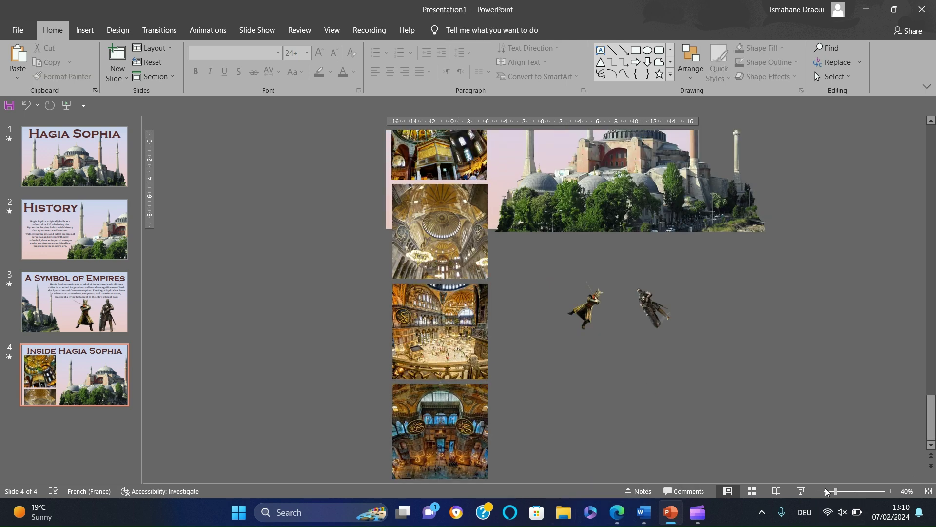
- Crop all four interior pictures to the rounded-corner rectangle shape
left_click(820, 492)
left_click(820, 491)
left_click(820, 491)
left_click_drag(539, 406, 472, 250)
left_click(891, 491)
left_click(891, 491)
left_click(891, 491)
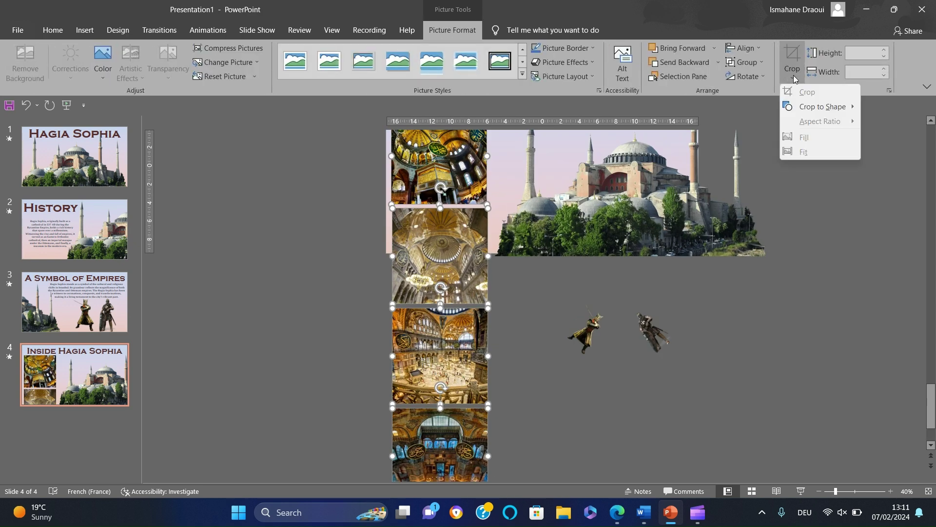
mouse_move(823, 116)
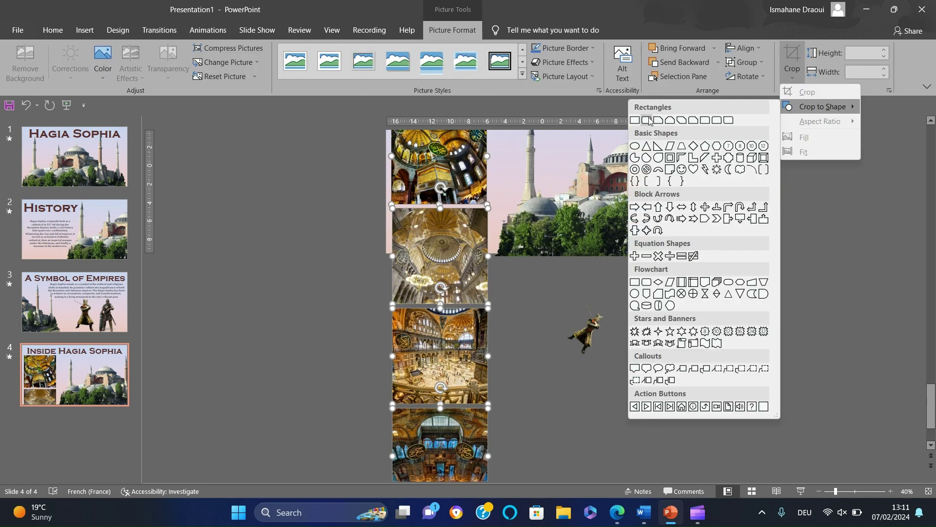
left_click(647, 120)
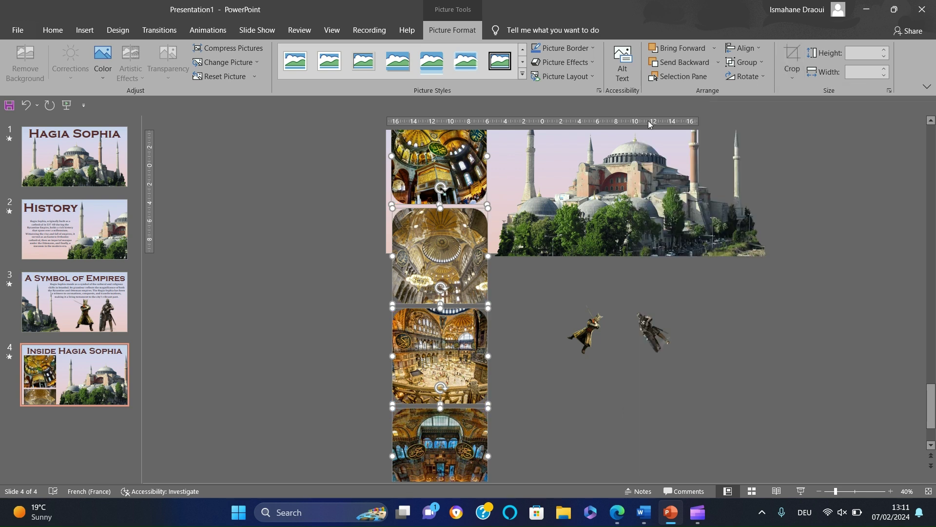
- Shrink the lower three interior pictures to about 6 cm squares and restack them closely beneath the first picture
scroll(649, 124, "up", 2)
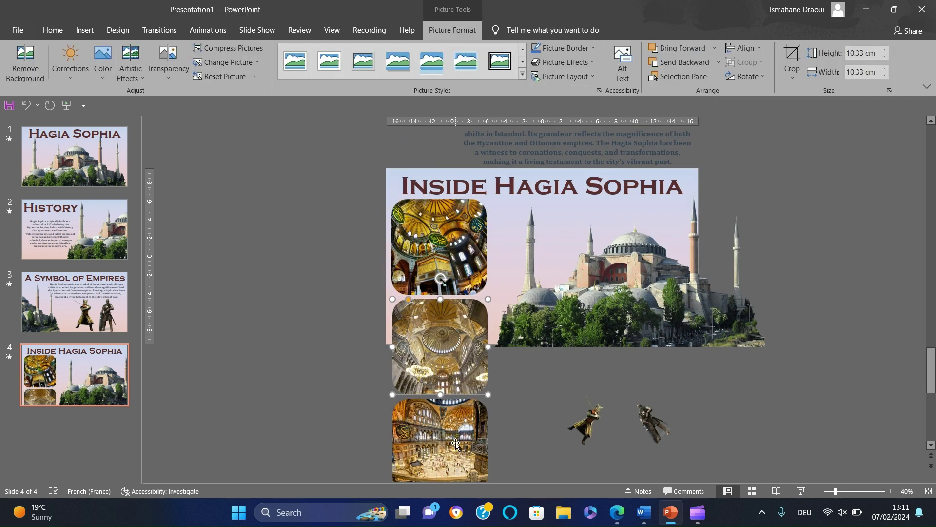
scroll(456, 437, "down", 3)
left_click_drag(394, 385, 434, 426)
left_click_drag(461, 449, 443, 407)
scroll(454, 400, "up", 1)
left_click(460, 390)
left_click_drag(460, 369, 460, 327)
left_click_drag(443, 432, 444, 418)
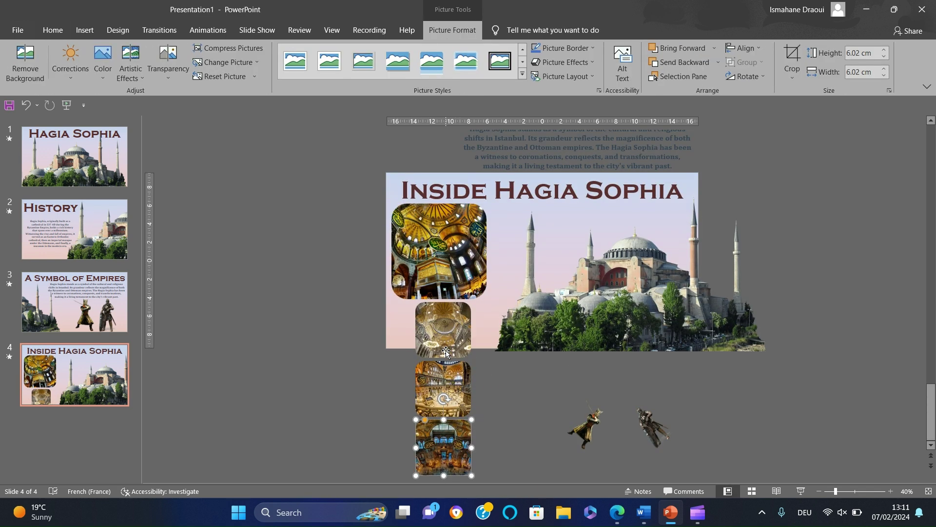
- Set the height of the three smaller interior pictures to 6 cm
left_click(443, 382, "ctrl")
left_click(442, 320, "ctrl")
left_click(857, 54)
type("6")
- Line up the centers of all four interior pictures and move the whole stack slightly down the slide
left_click(442, 258)
left_click(443, 329, "ctrl")
left_click(443, 390, "ctrl")
left_click(443, 444, "ctrl")
left_click(784, 72)
left_click_drag(439, 245, 439, 262)
left_click(296, 302)
- Recolor the three smaller interior pictures to Grayscale
left_click_drag(363, 308, 494, 480)
left_click(103, 63)
left_click(103, 64)
left_click(104, 64)
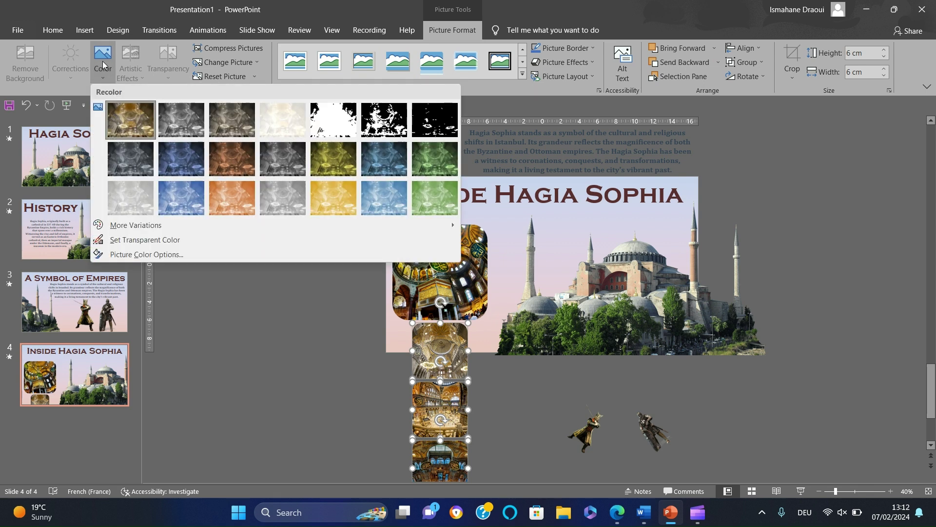
left_click(178, 130)
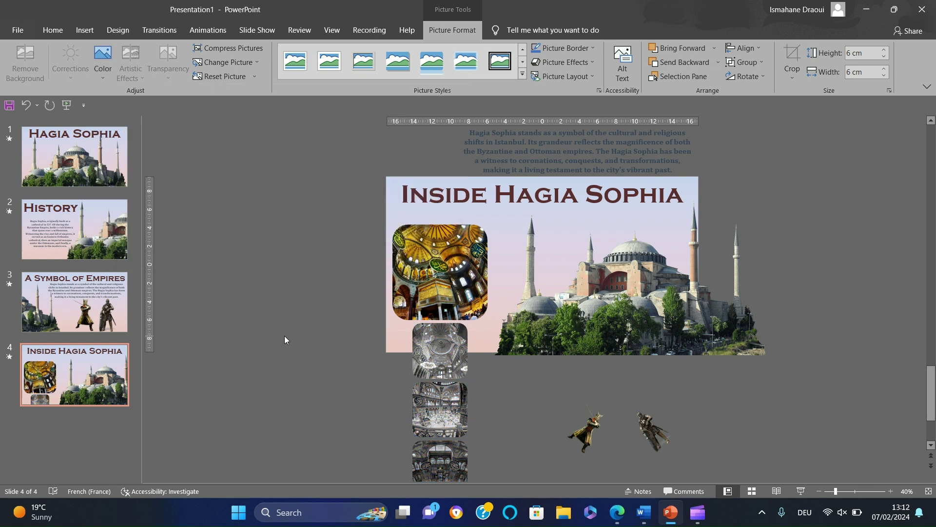
left_click(285, 336)
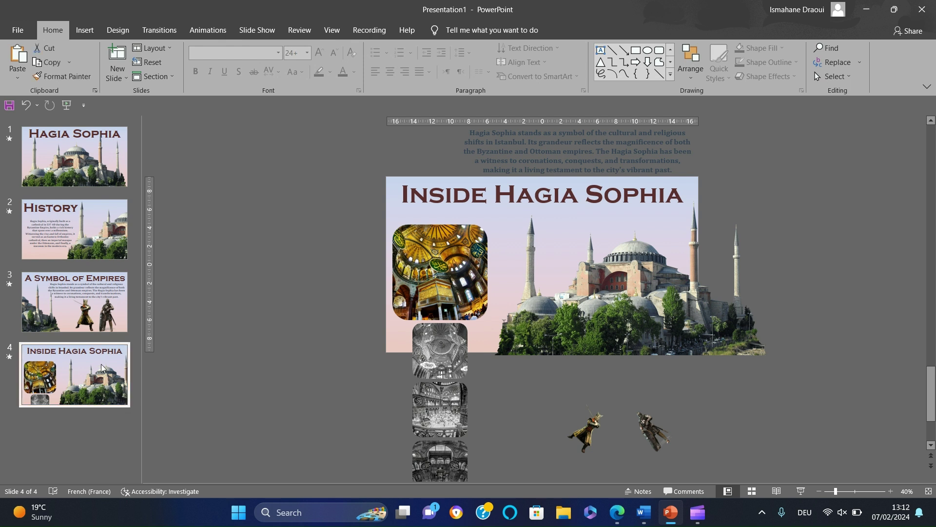
- Narrow the "Inside Hagia Sophia" title box from its left edge so the title wraps onto two lines beside the pictures
left_click(579, 195)
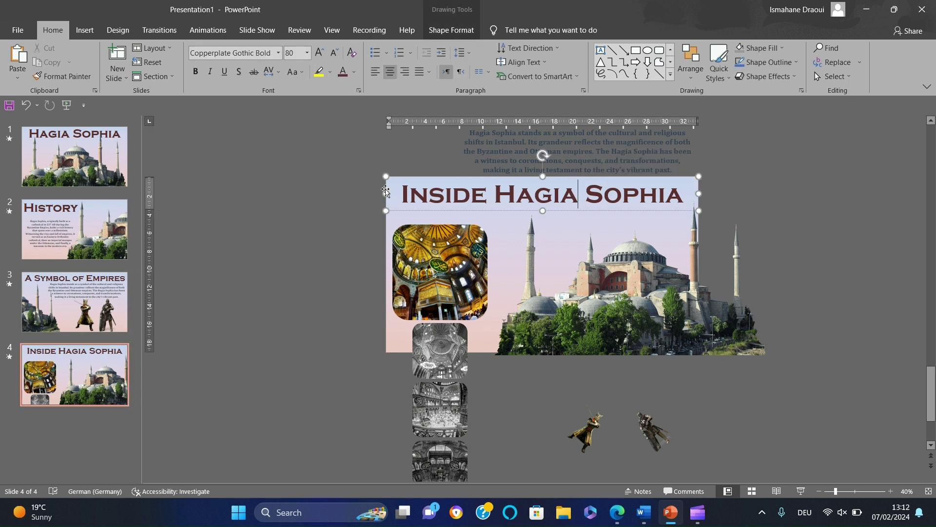
left_click_drag(386, 193, 503, 195)
key("Right")
key("Right")
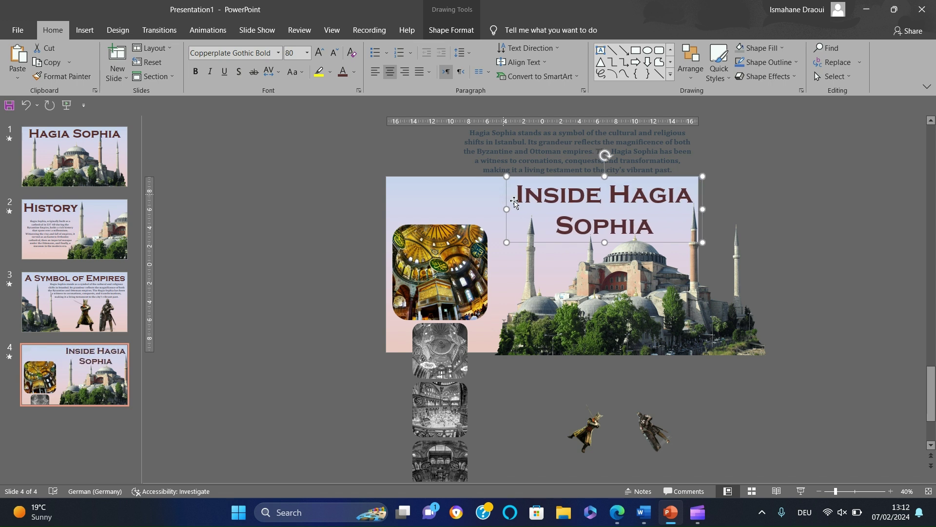
left_click(857, 265)
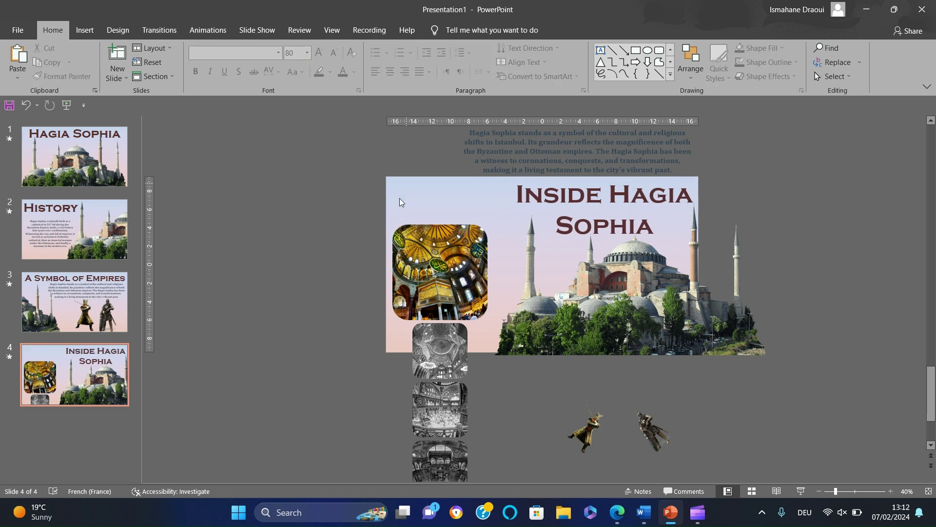
- On a duplicate of slide 4, set the first interior picture's height to 6 cm and the second's to 10.33 cm
left_click(94, 378)
key("ctrl+d")
left_click(438, 286)
left_click(453, 30)
left_click(860, 53)
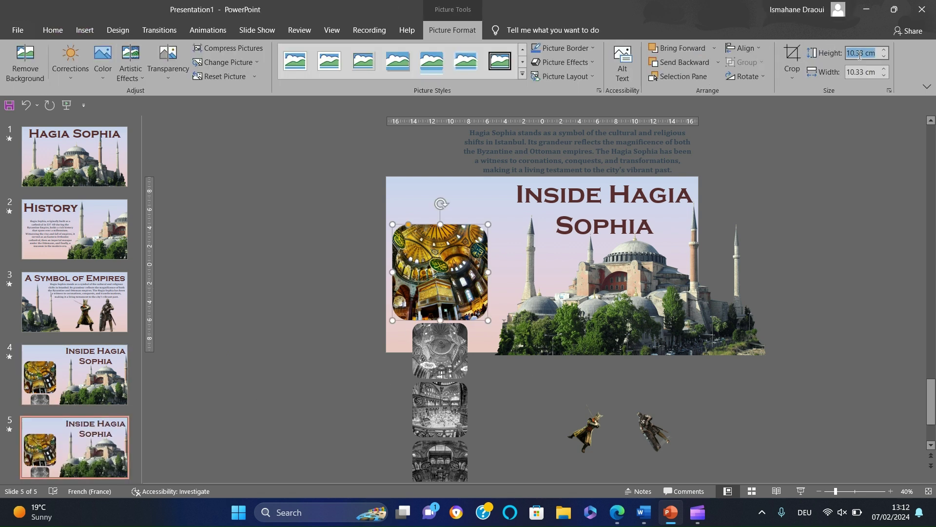
type("6")
key("Return")
key("Tab")
left_click(852, 54)
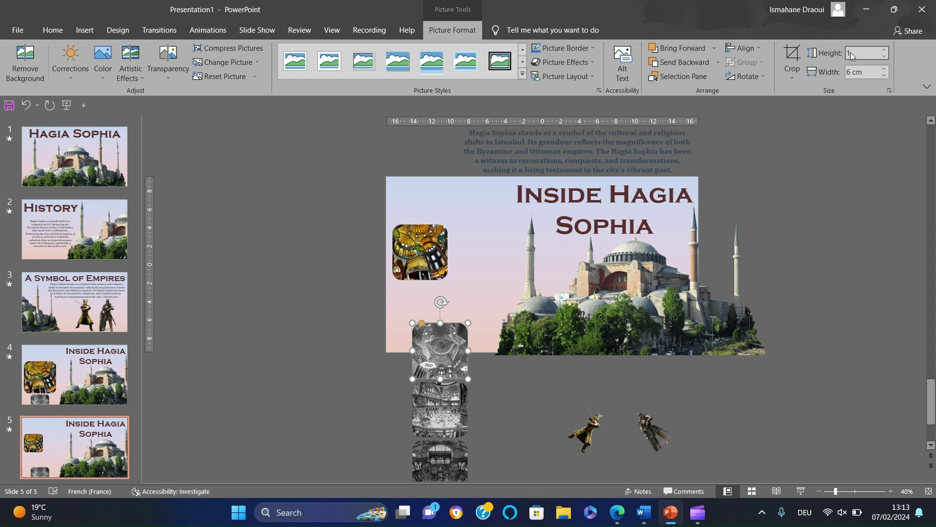
key("Return")
- Rearrange the stack on slide 5 with the enlarged second picture on the slide, the first above it and the other two below
left_click_drag(417, 258, 437, 213)
left_click_drag(473, 375, 454, 268)
left_click_drag(453, 189, 453, 164)
left_click_drag(494, 356, 401, 489)
left_click_drag(430, 454, 431, 388)
left_click_drag(454, 215, 455, 221)
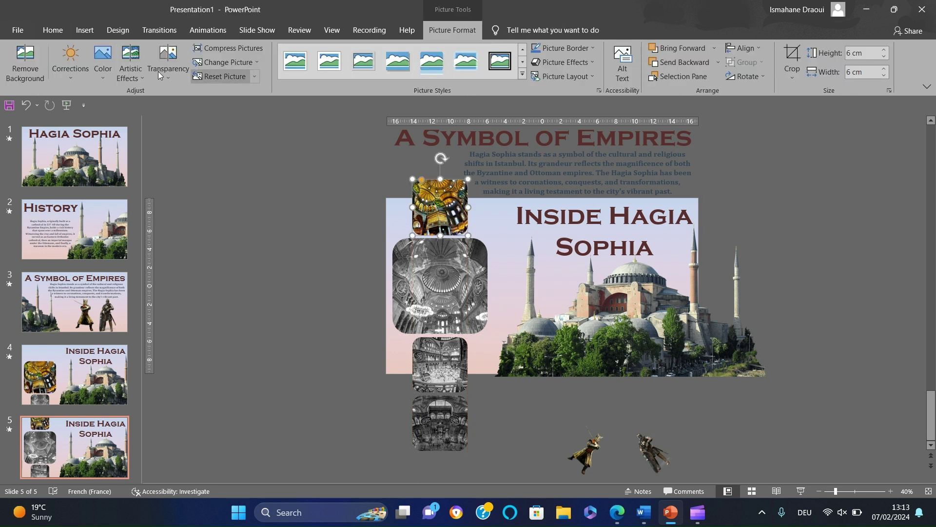
- Recolor the first interior picture on slide 5 to Grayscale
left_click(127, 69)
left_click(109, 73)
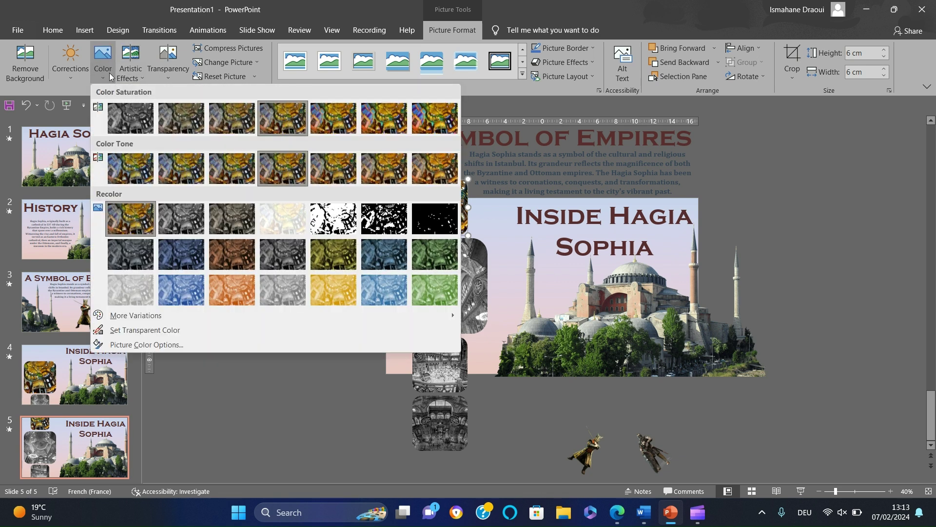
left_click(126, 69)
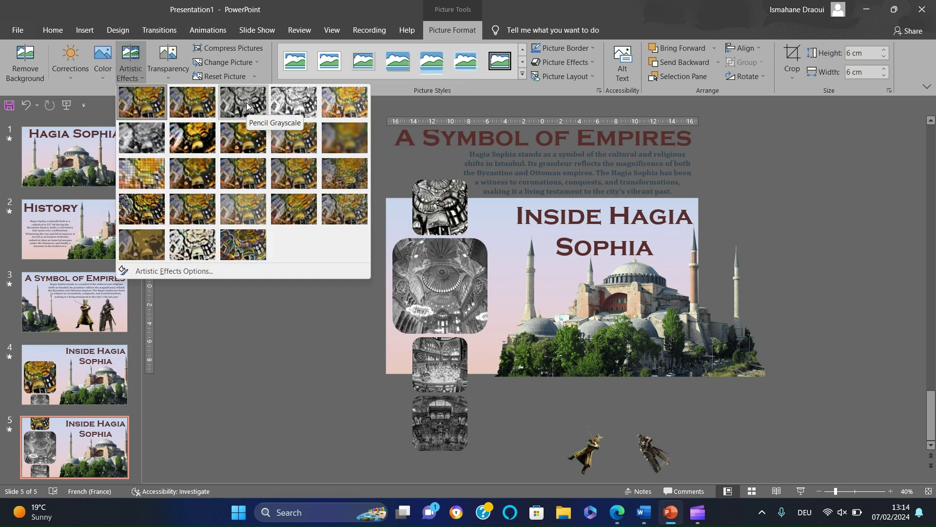
left_click(102, 62)
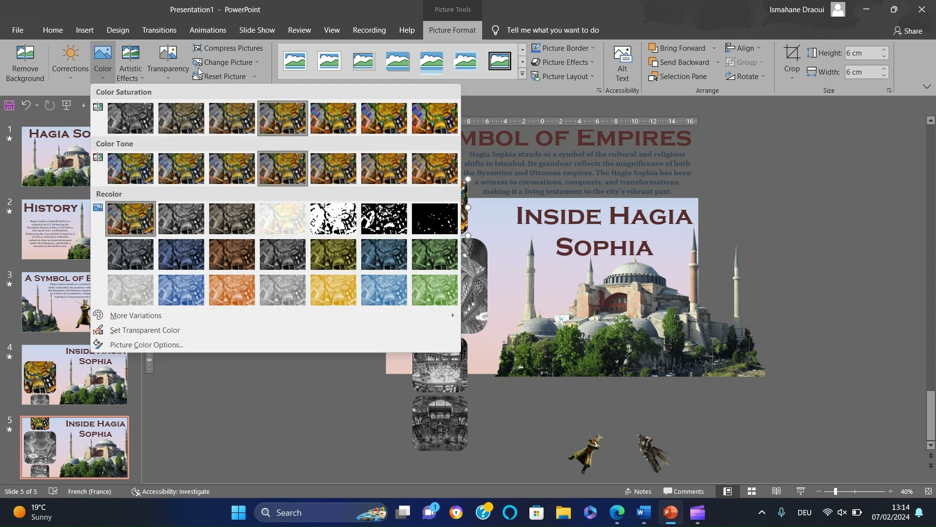
left_click(173, 216)
- Restore the original colors of the enlarged second picture on slide 5 with No Recolor
left_click(453, 284)
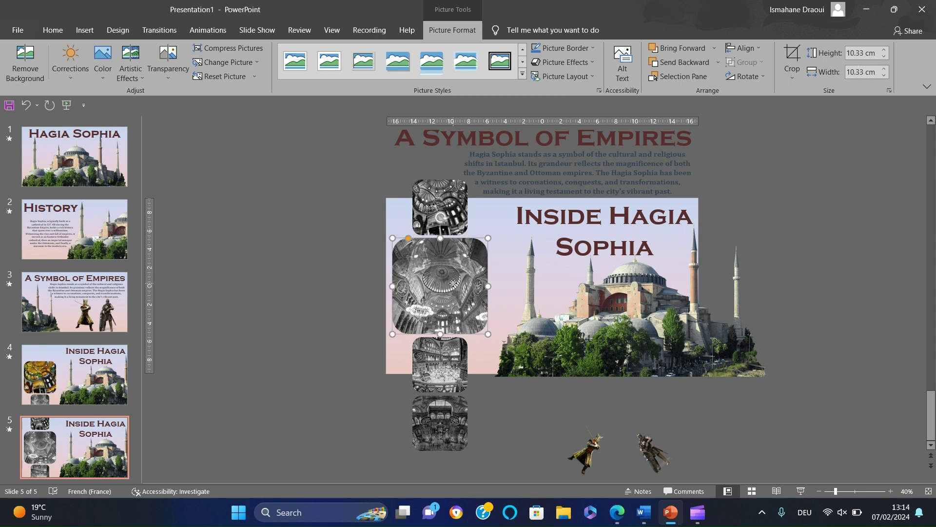
left_click(103, 61)
left_click(131, 227)
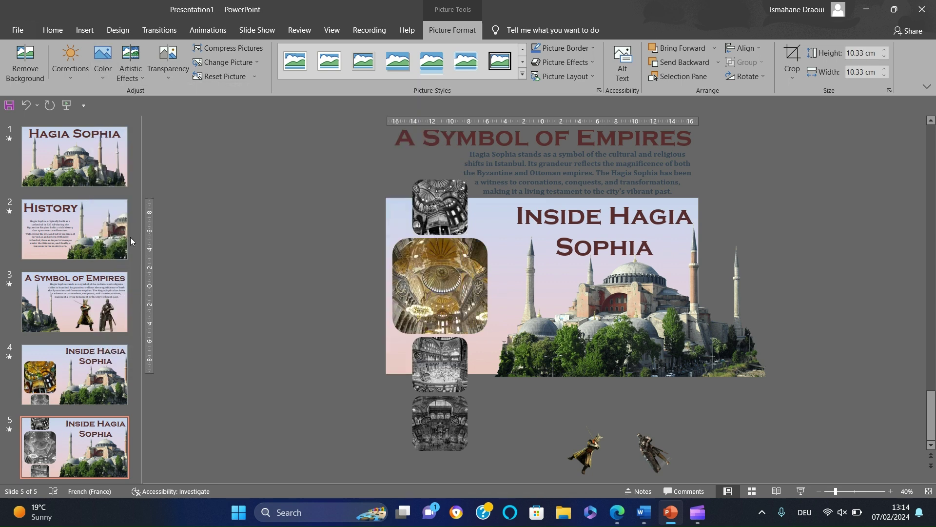
- Duplicate slide 5 and preview its Morph transition
left_click(266, 379)
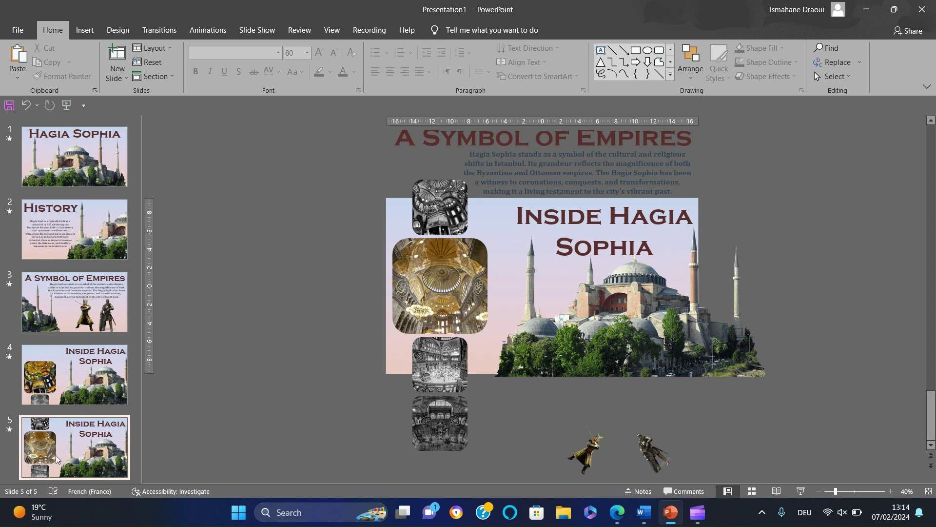
key("ctrl+d")
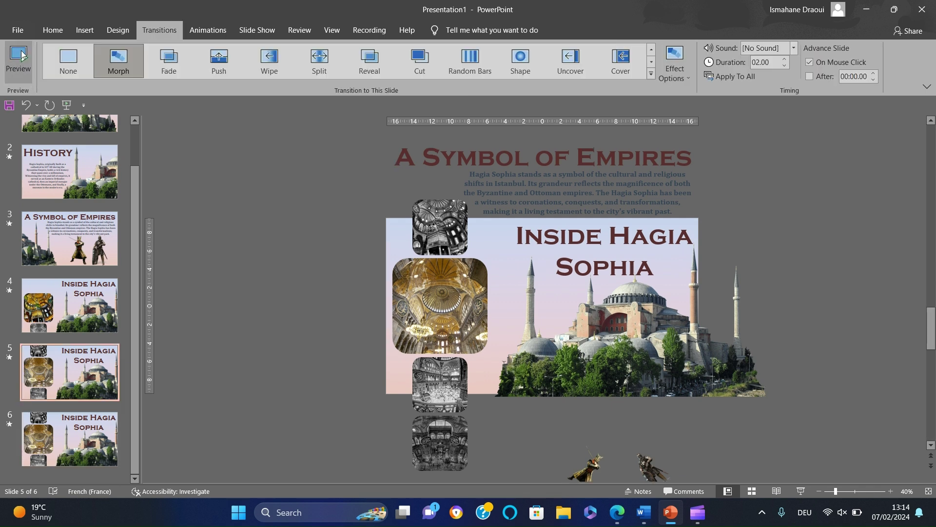
left_click(19, 56)
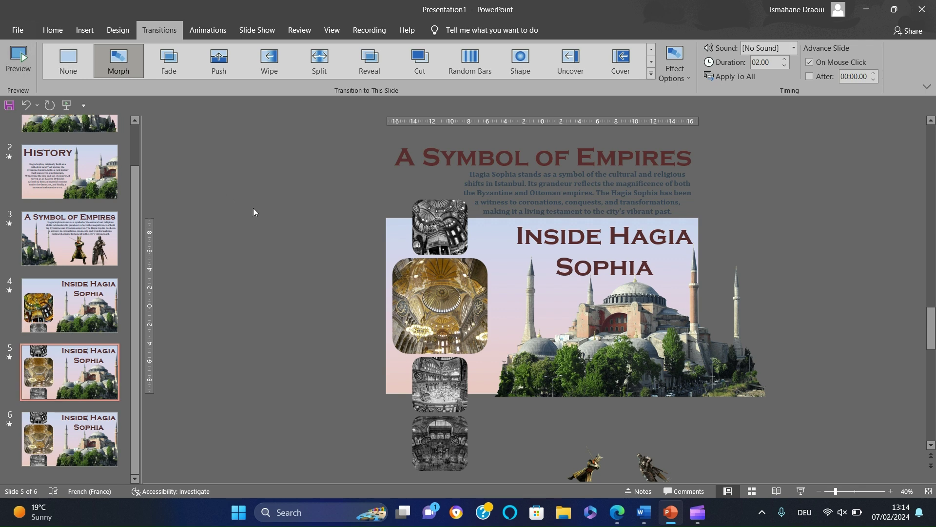
- On slide 6, set the second picture's height to 6 cm and the third's to 10.33 cm, then center the second under the first
left_click(69, 439)
left_click(440, 305)
left_click(453, 30)
left_click(862, 53)
type("6")
key("Return")
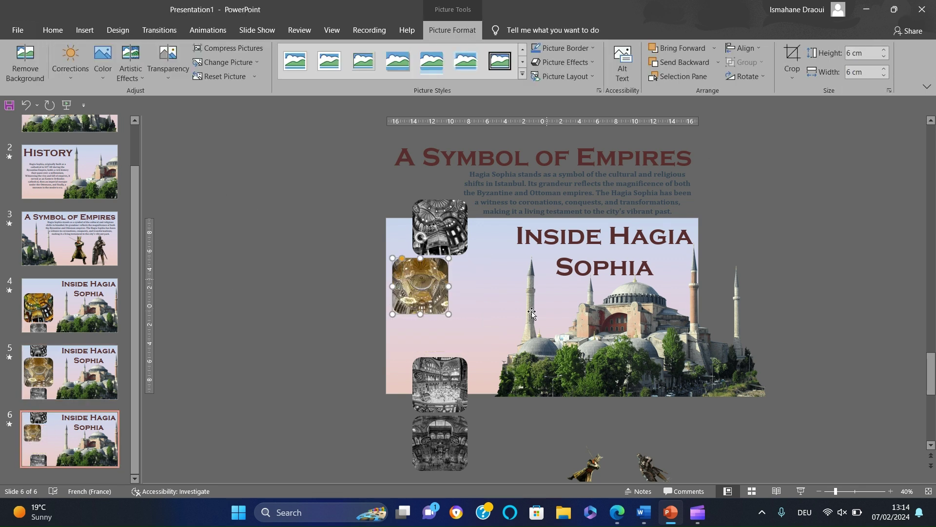
left_click(441, 384)
left_click(856, 54)
key("Return")
left_click_drag(420, 285, 439, 286)
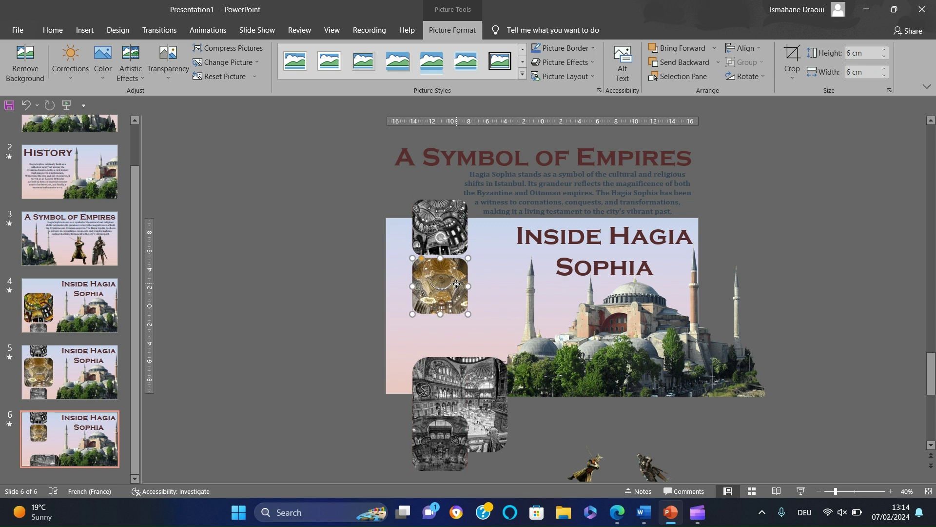
- Recolor the second picture on slide 6 to Grayscale, and place the enlarged third picture beneath it with No Recolor
left_click(102, 61)
left_click(194, 240)
left_click_drag(466, 388, 445, 348)
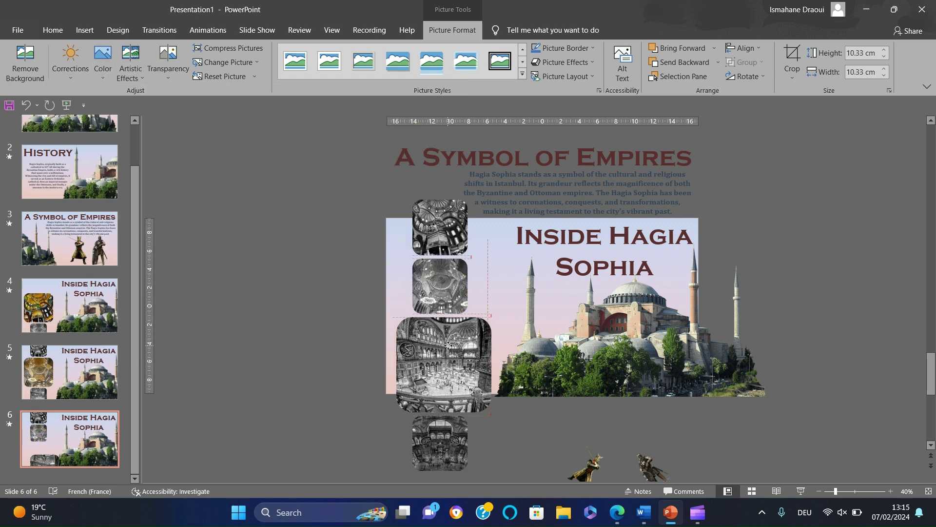
left_click(102, 62)
left_click(130, 219)
- Move all four interior pictures up so the enlarged third picture takes the main place on slide 6
left_click_drag(373, 477, 491, 145)
left_click_drag(450, 358, 450, 298)
left_click(219, 397)
- Duplicate slide 6 and recolor the enlarged third picture on the copy to Grayscale
left_click(65, 437)
key("ctrl+d")
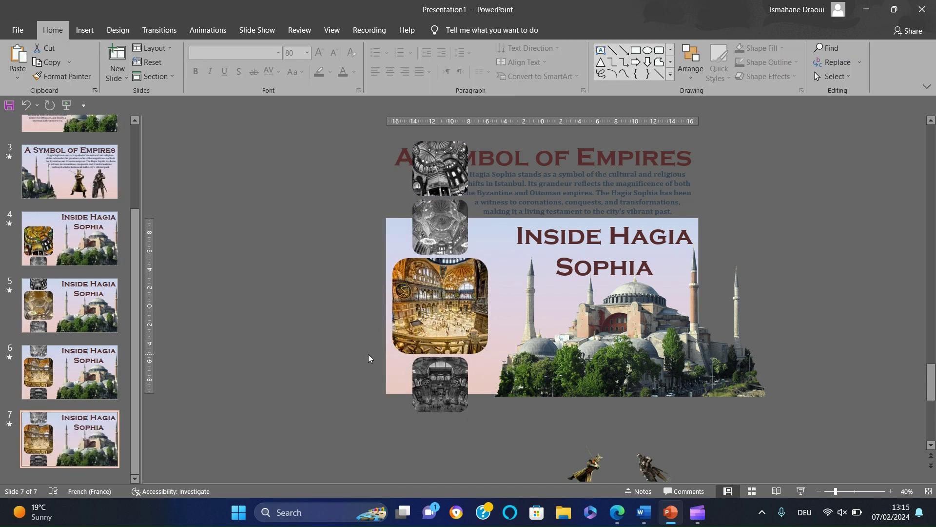
left_click(454, 316)
left_click(453, 30)
left_click(102, 63)
left_click(182, 219)
- Restore the fourth picture's original colors on slide 7 with No Recolor and set its height to 10.33 cm
left_click(440, 382)
left_click(103, 62)
left_click(130, 218)
type("33")
key("Return")
- Set the third picture's height on slide 7 to 6 cm, center it in the stack and place the enlarged fourth picture beneath it
left_click(455, 317)
left_click(849, 56)
type("6")
key("Return")
left_click_drag(427, 294, 447, 295)
left_click_drag(459, 403, 439, 363)
- Move the whole picture stack up so the enlarged fourth picture takes the main place on slide 7
left_click_drag(527, 451, 292, 119)
key("Up")
key("Up")
key("Up")
key("Up")
key("Up")
key("Up")
key("Up")
key("Up")
key("Up")
key("Up")
key("Up")
key("Up")
left_click(282, 312)
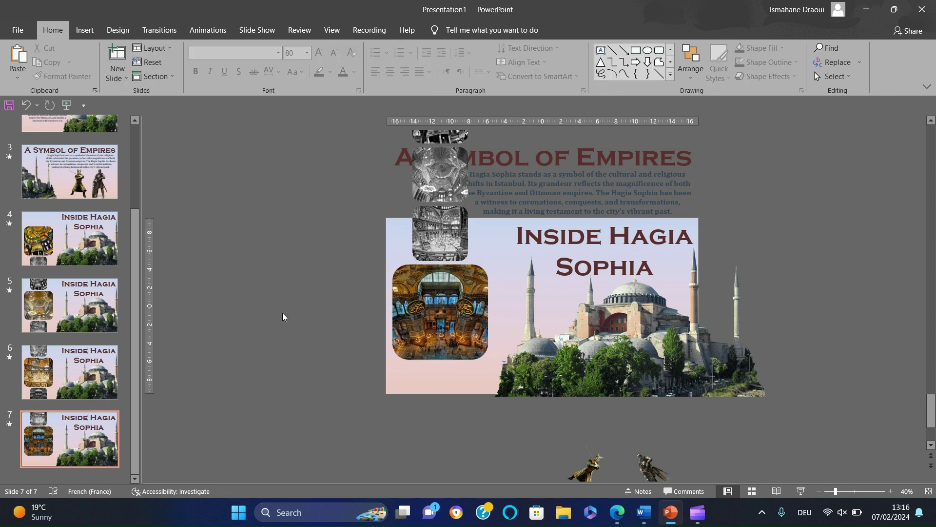
- Duplicate slide 7 and recolor the enlarged fourth picture on the copy to Grayscale
left_click(76, 440)
key("ctrl+d")
left_click(395, 306)
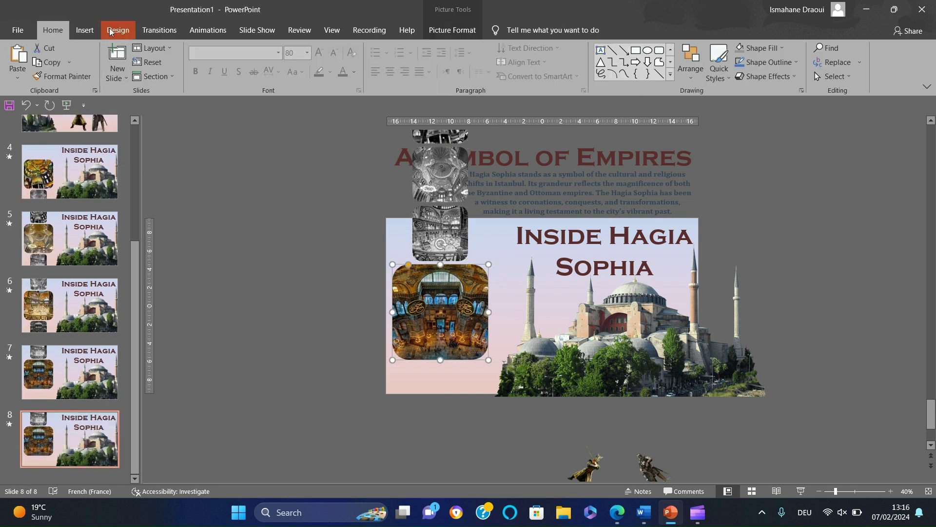
left_click(452, 30)
left_click(103, 61)
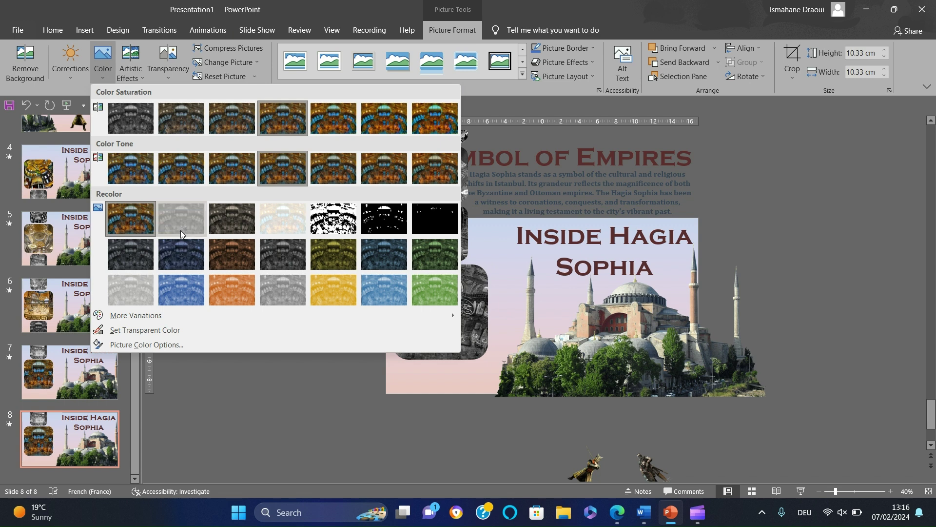
left_click(182, 219)
- Set the fourth picture's height on slide 8 to 6 cm and align it beneath the third picture in the stack
type("6")
key("Return")
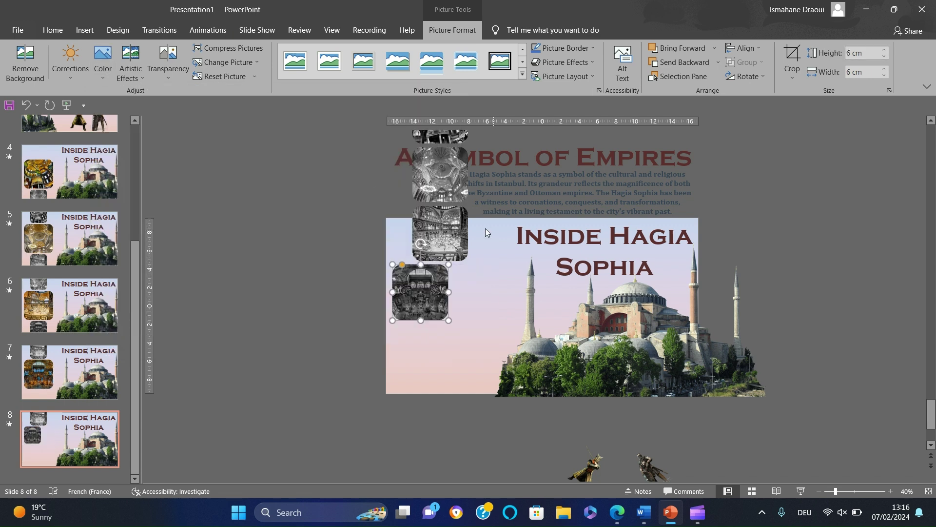
left_click_drag(431, 276, 451, 277)
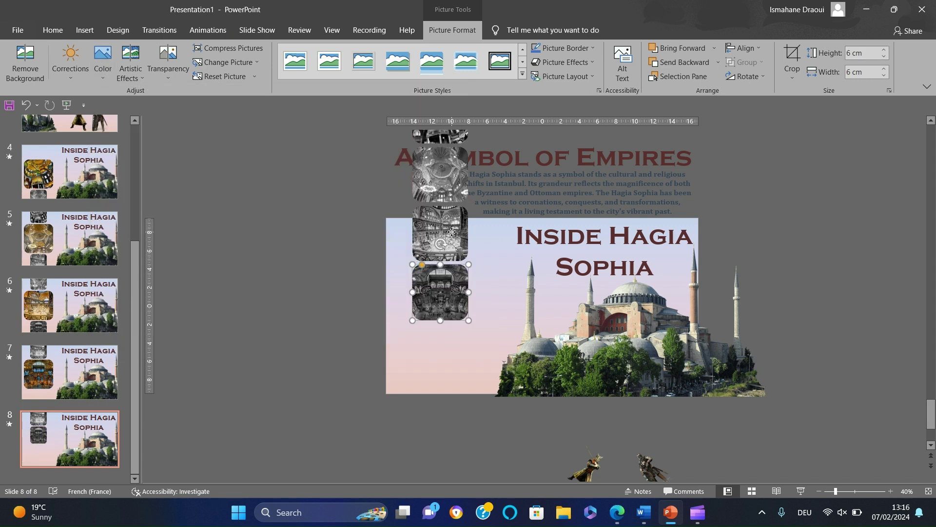
- Move the stack of grayscale pictures up on slide 8 until it lies entirely above the slide
left_click(451, 233, "shift")
left_click(449, 134, "shift")
key("Up")
key("Up")
key("Up")
key("Up")
key("Up")
key("Up")
key("Up")
key("Up")
key("Up")
key("Up")
key("Up")
key("Up")
key("Up")
key("Up")
key("Up")
key("Up")
key("Up")
key("Up")
key("Up")
key("Up")
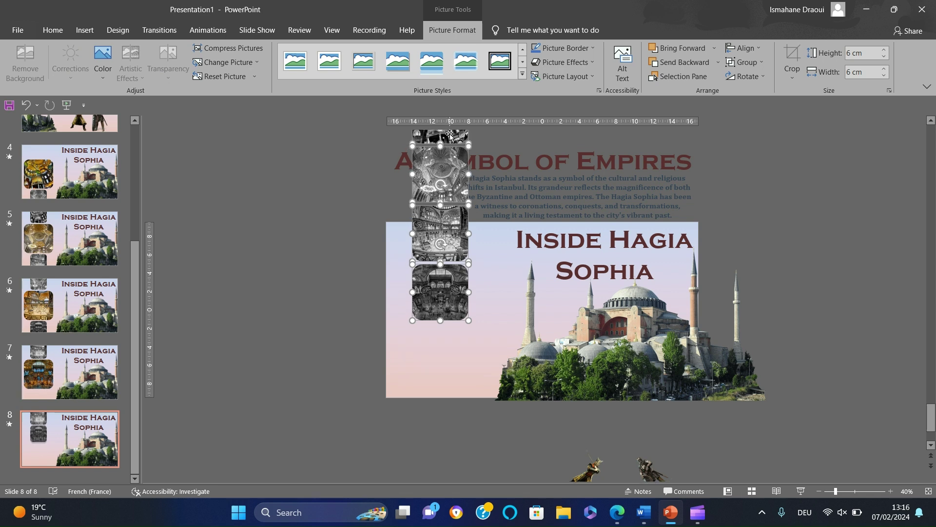
key("Up")
key("Up")
- Move the "Inside Hagia Sophia" title on slide 8 horizontally past the slide's right edge
left_click(629, 244)
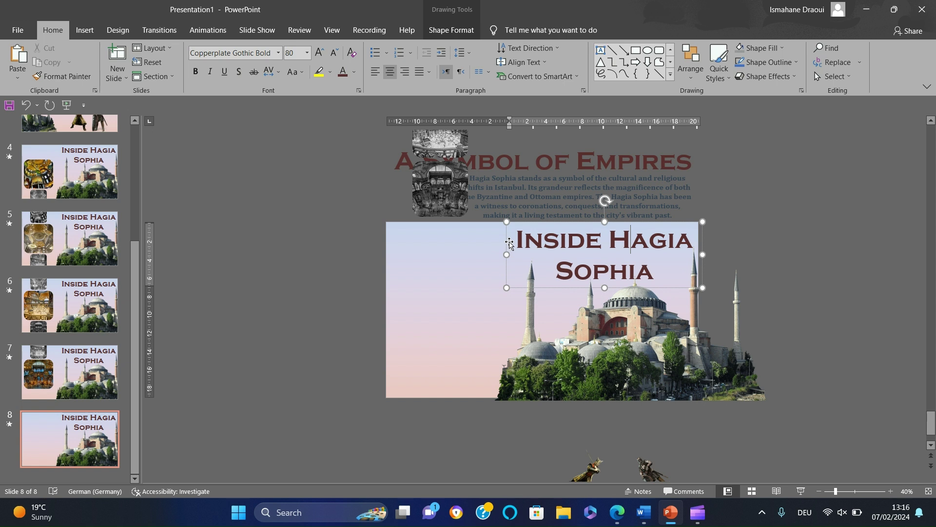
left_click(512, 237)
key("Right")
key("Right")
key("Right")
key("Right")
key("Right")
key("Right")
key("Right")
key("Right")
key("Right")
key("Right")
key("Right")
key("Right")
key("Right")
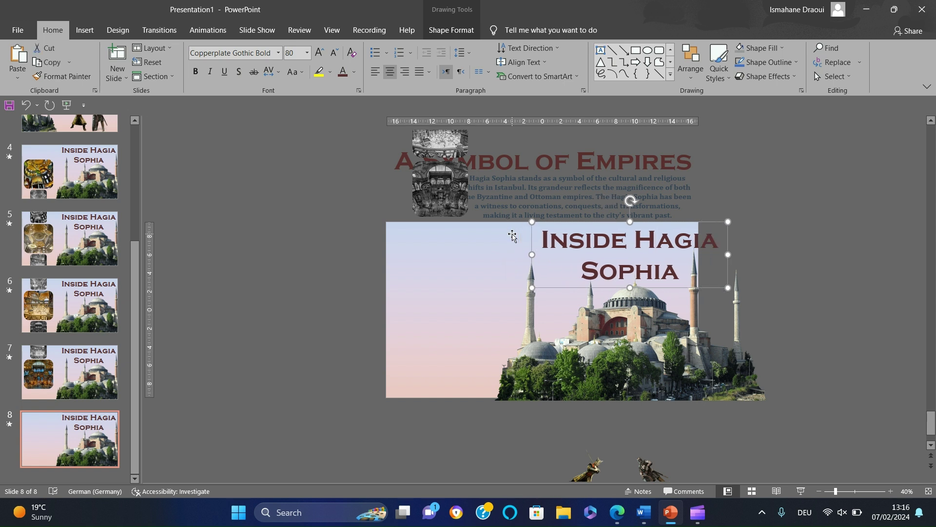
key("Right")
key("Right")
key("Right")
key("Right")
key("Right")
key("Right")
key("Right")
key("Right")
key("Right")
key("Right")
key("Right")
key("Right")
key("Right")
key("Right")
key("Right")
key("Right")
key("Right")
key("Right")
key("Right")
key("Right")
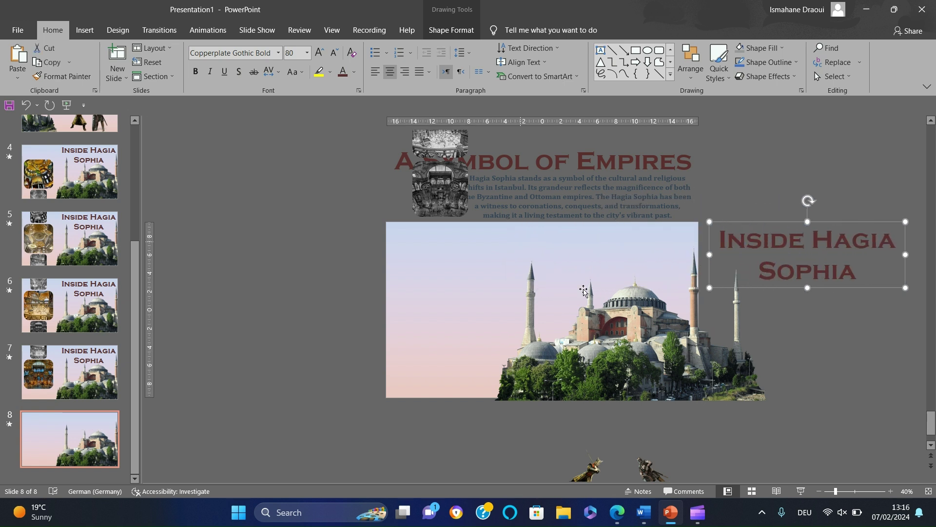
- Shift the Hagia Sophia building picture left into slide 8 and enlarge it to span the whole slide
left_click(636, 326)
key("Left")
key("Left")
key("Left")
key("Left")
key("Left")
key("Left")
key("Left")
key("Left")
key("Left")
key("Left")
key("Left")
key("Left")
key("Left")
key("Left")
key("Left")
key("Left")
key("Left")
key("Left")
key("Left")
key("Left")
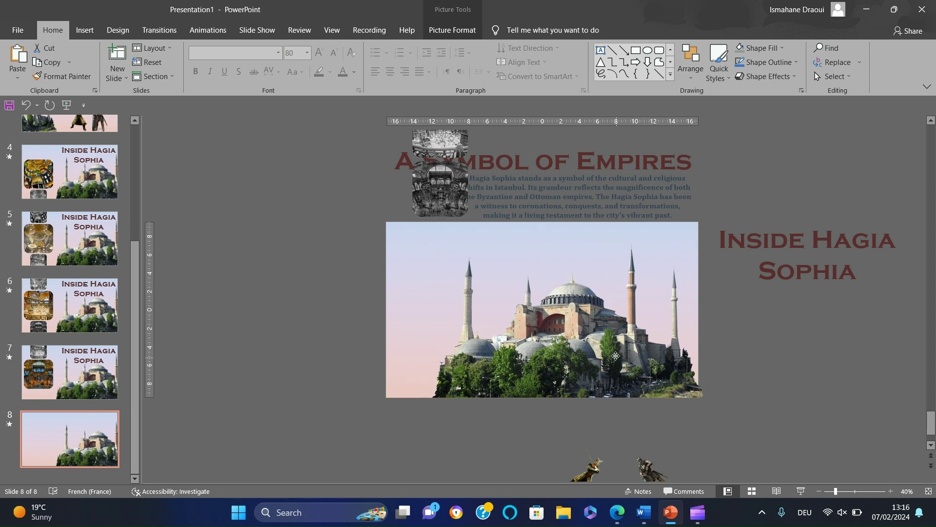
key("Left")
key("Left")
key("Left")
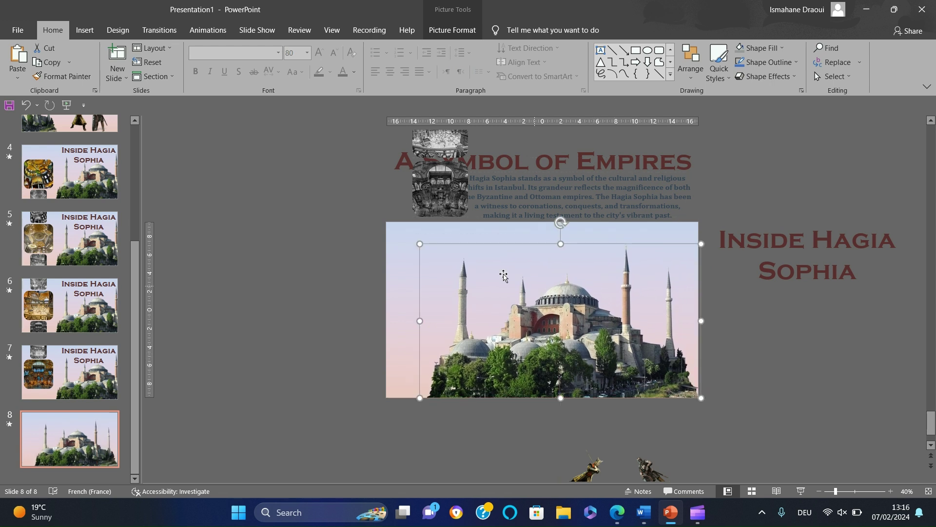
left_click_drag(419, 245, 383, 236)
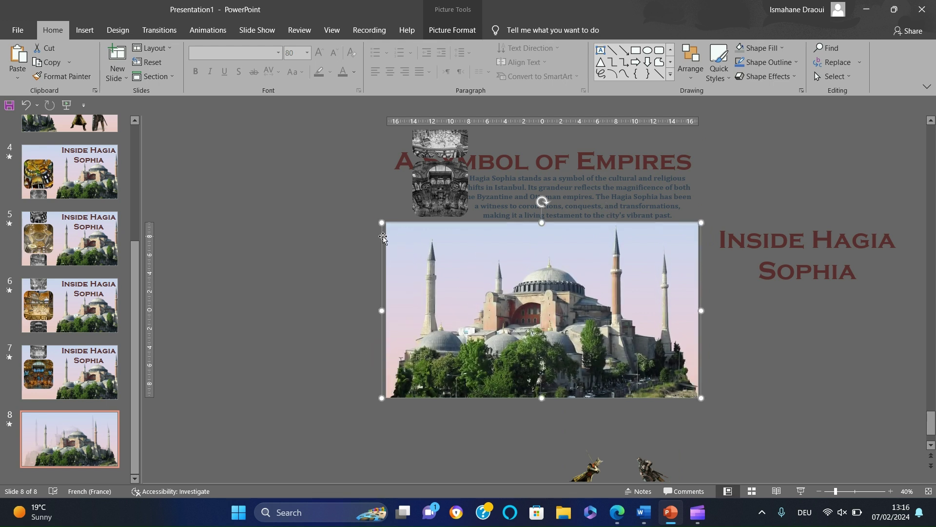
left_click(271, 301)
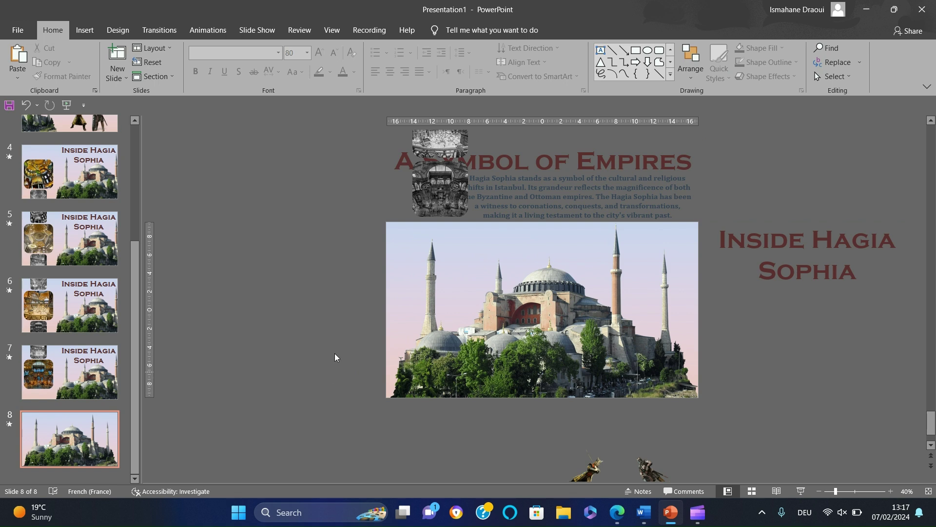
- Copy the four stacked interior pictures from slide 4
left_click(106, 195)
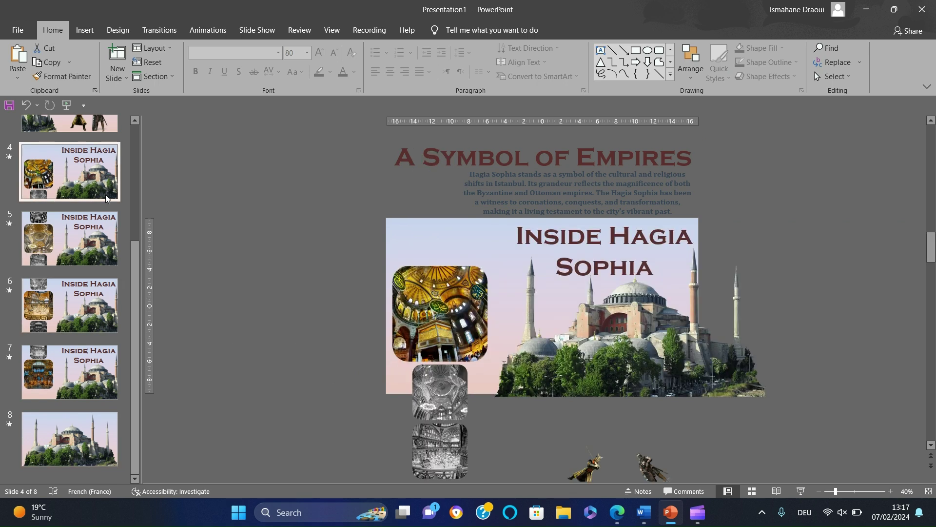
left_click(454, 325)
left_click(426, 398, "shift")
left_click(434, 440, "shift")
left_click(931, 445)
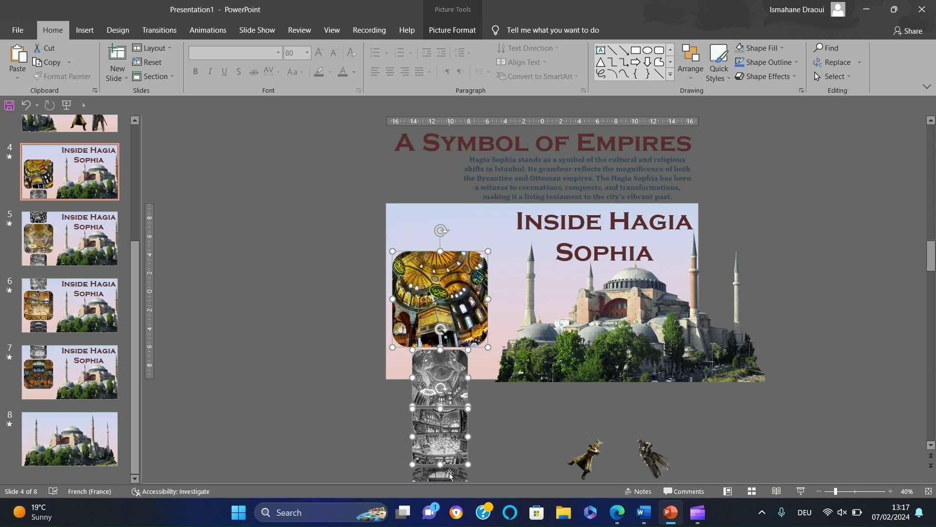
scroll(97, 214, "up", 2)
- Paste the interior pictures onto slide 3 and move them down until they lie below the slide
left_click(84, 119)
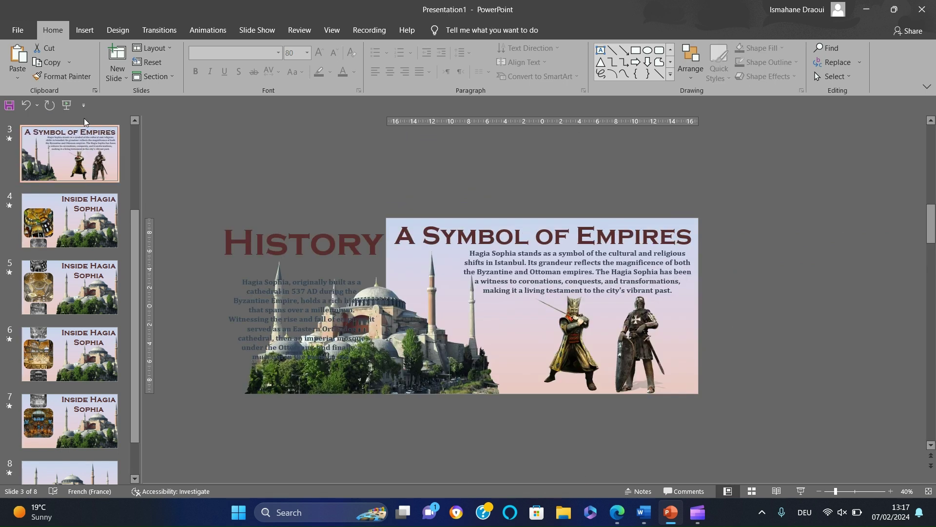
key("ctrl+v")
key("Down")
key("Down")
key("Down")
key("Down")
key("Down")
key("Down")
key("Down")
key("Down")
key("Down")
key("Down")
key("Down")
key("Down")
key("Down")
key("Down")
key("Down")
key("Down")
key("Down")
key("Down")
key("Down")
key("Down")
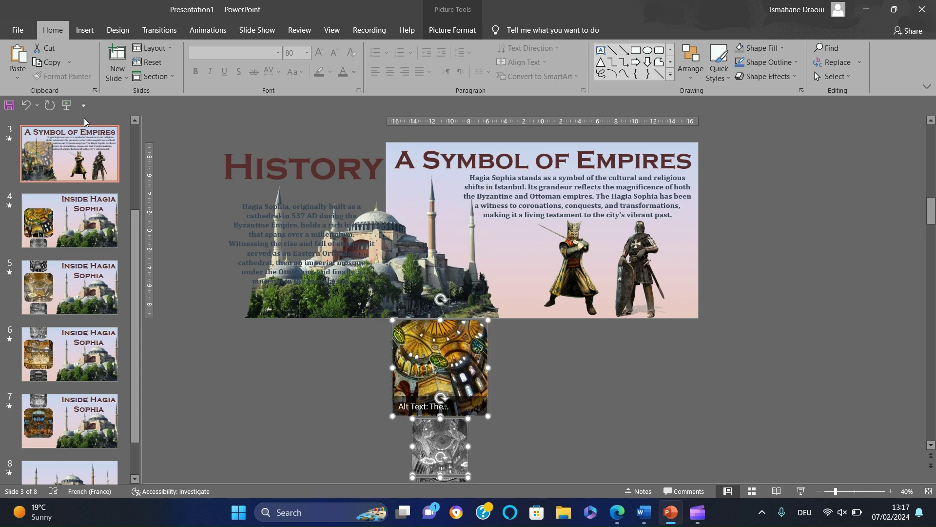
left_click(534, 392)
- Set the height of the enlarged first picture below slide 3 to 6 cm
left_click(441, 372)
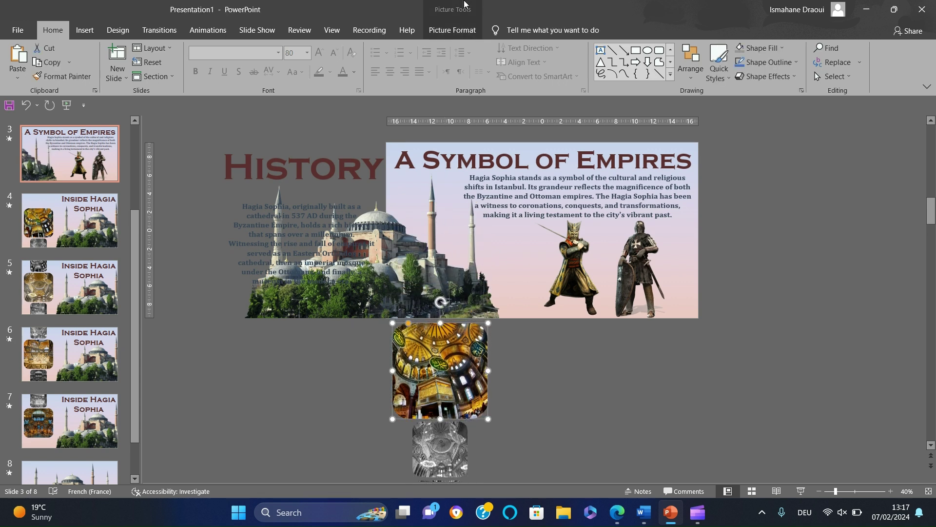
left_click(428, 5)
left_click(875, 56)
type("6")
key("Return")
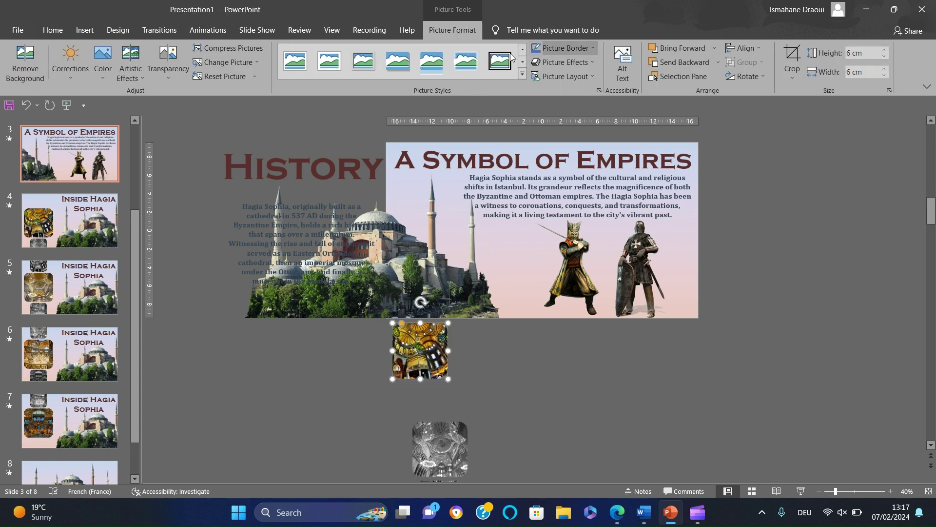
- Recolor the first picture to Grayscale and align it directly above the second picture in slide 3's stack
left_click(103, 61)
left_click(189, 222)
left_click_drag(414, 345, 434, 385)
- Move all four grayscale pictures up together so the stack sits just beneath the bottom edge of slide 3
left_click_drag(836, 491, 834, 492)
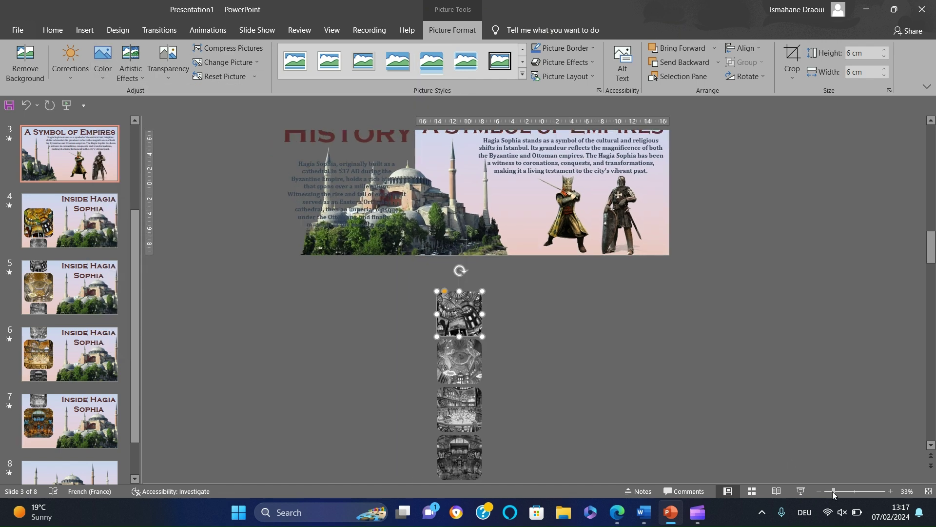
left_click_drag(520, 280, 422, 481)
scroll(517, 397, "up", 2)
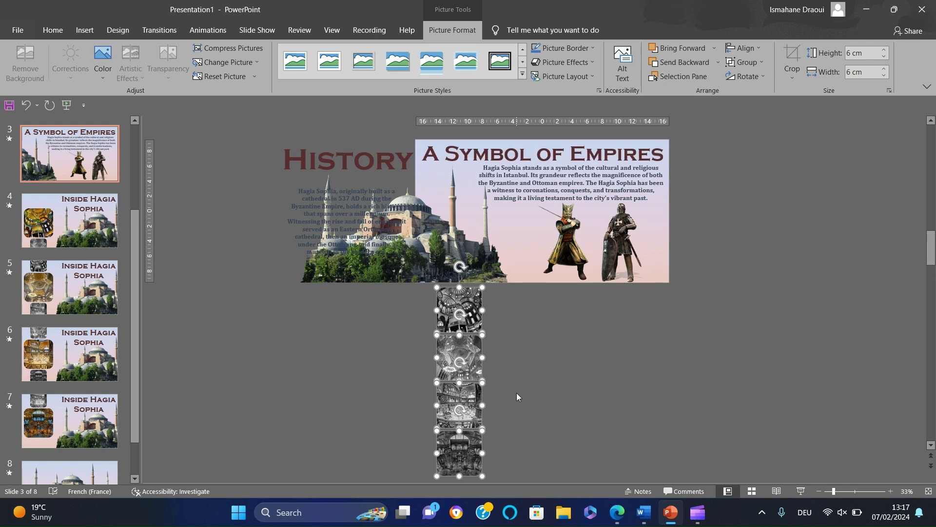
left_click(804, 428)
- Undo the last change to the "Inside Hagia Sophia" title on slide 4
scroll(804, 429, "down", 1)
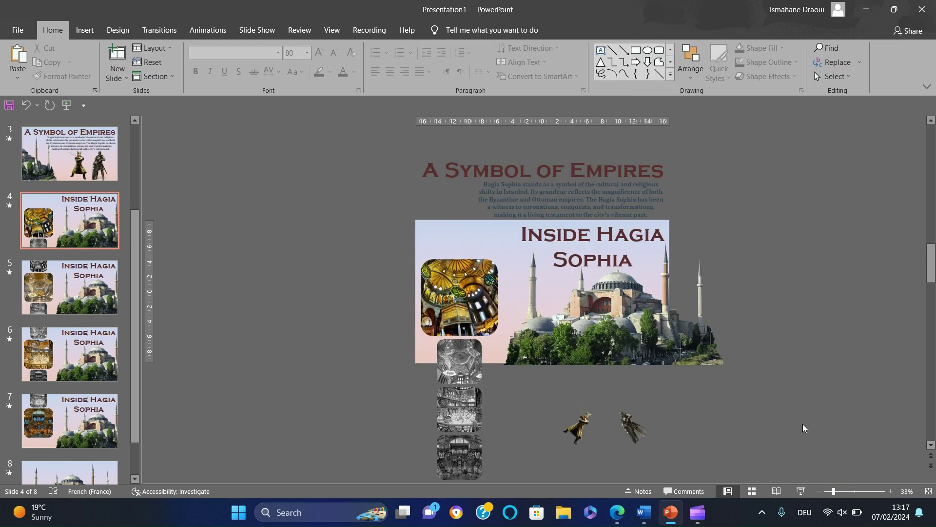
scroll(805, 428, "up", 1)
left_click(30, 106)
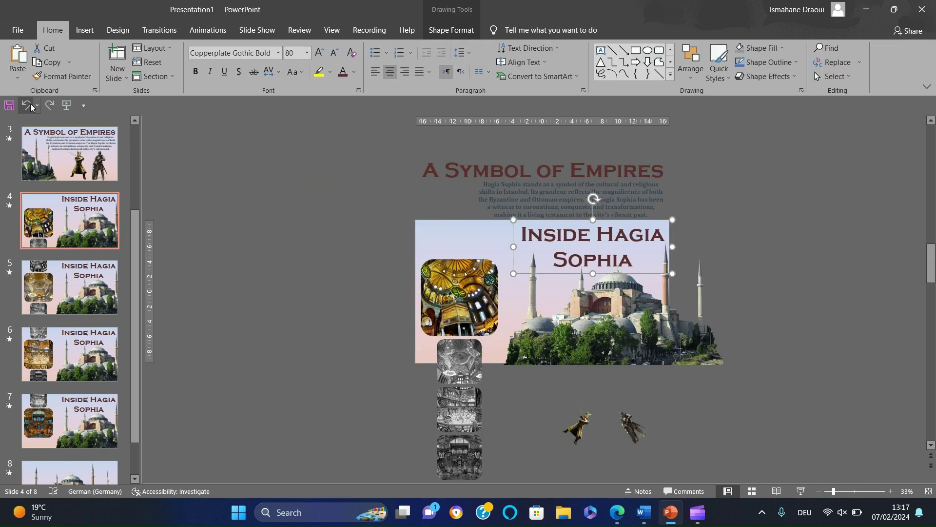
- Paste the "Inside Hagia Sophia" title onto slide 3 and move it horizontally until it sits just off the slide's right edge
left_click(64, 173)
key("ctrl+v")
key("Right")
key("Right")
key("Right")
key("Right")
key("Right")
key("Right")
key("Right")
key("Right")
key("Right")
key("Right")
key("Right")
key("Right")
key("Right")
key("Right")
key("Right")
key("Right")
key("Right")
key("Right")
key("Right")
key("Right")
key("Right")
key("Right")
key("Right")
key("Right")
key("Right")
key("Right")
key("Right")
key("Right")
key("Right")
key("Right")
key("Right")
key("Right")
key("Right")
key("Right")
key("Right")
key("Right")
key("Right")
key("Right")
key("Right")
key("Right")
left_click(241, 378)
- Copy slide 3's title and paragraph to slide 2, placing the paragraph off the slide's right edge and the title above the slide
scroll(240, 378, "down", 1)
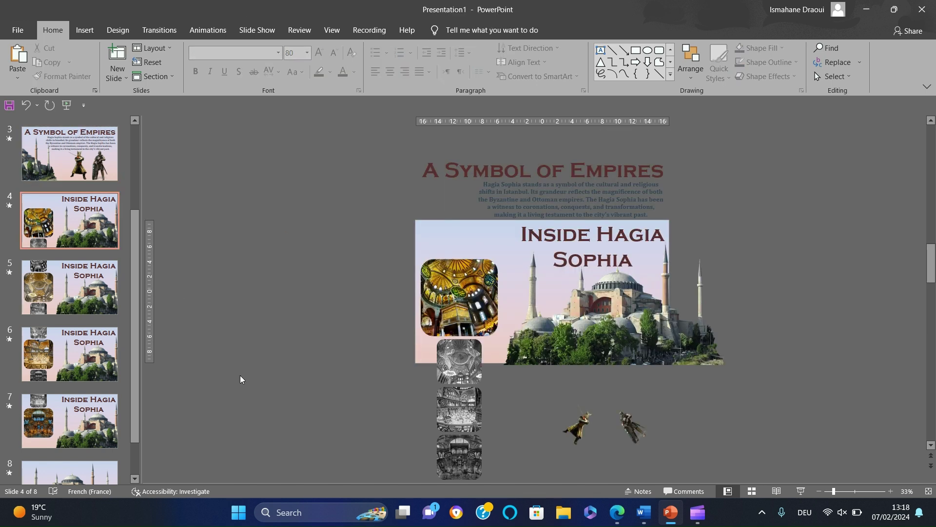
scroll(240, 375, "up", 2)
left_click(61, 295)
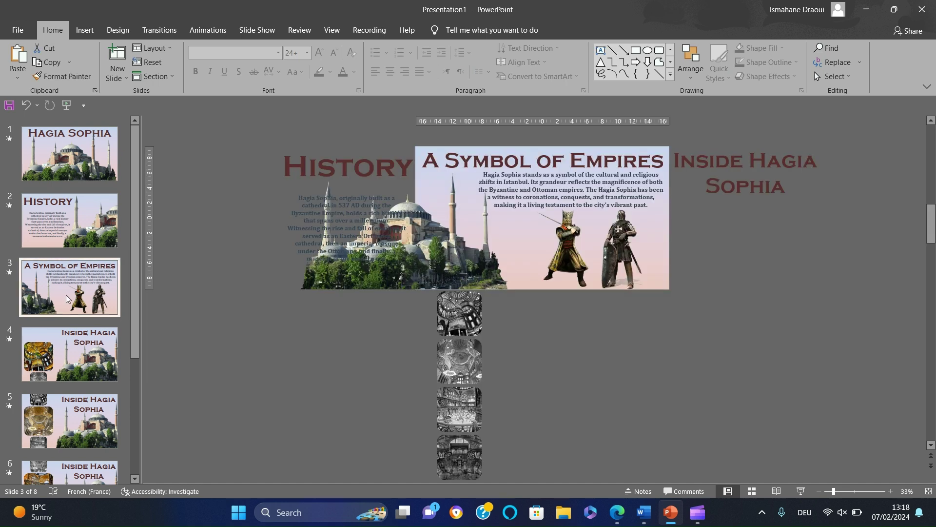
left_click(96, 223)
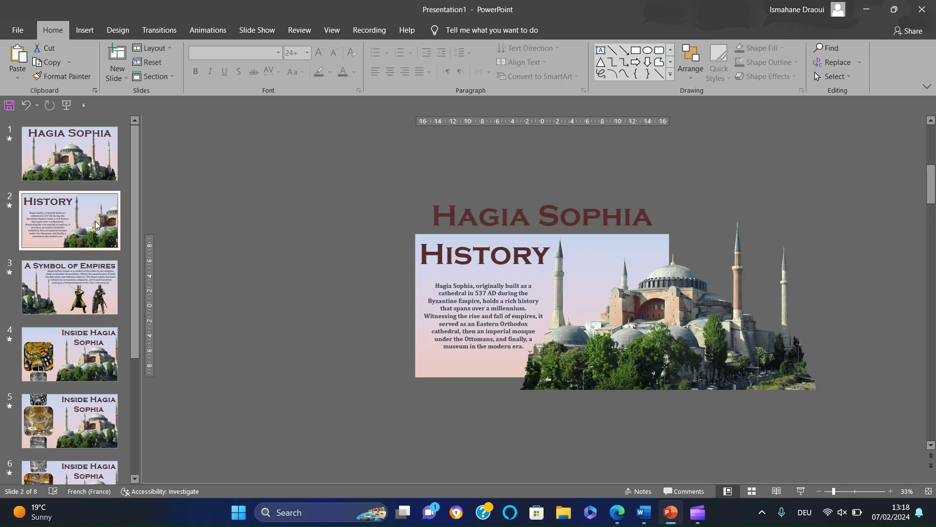
left_click(73, 293)
left_click(566, 147)
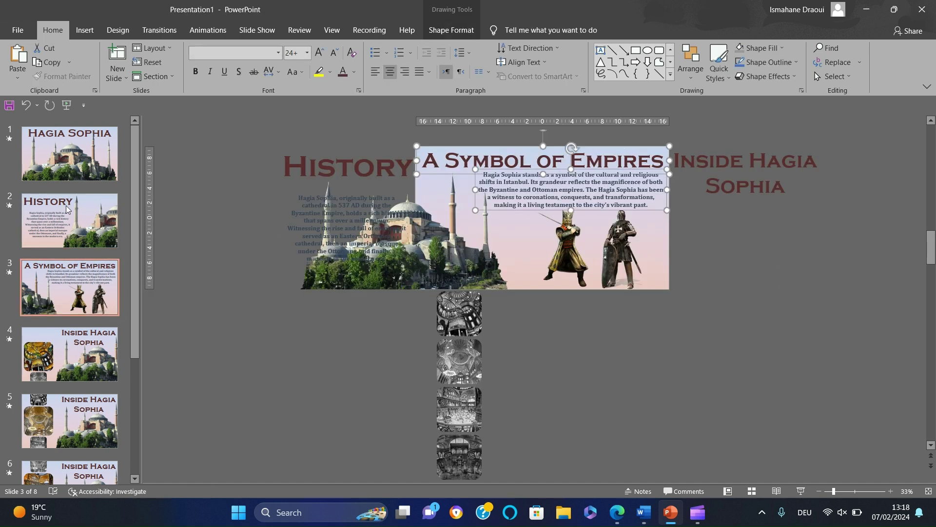
left_click(72, 204)
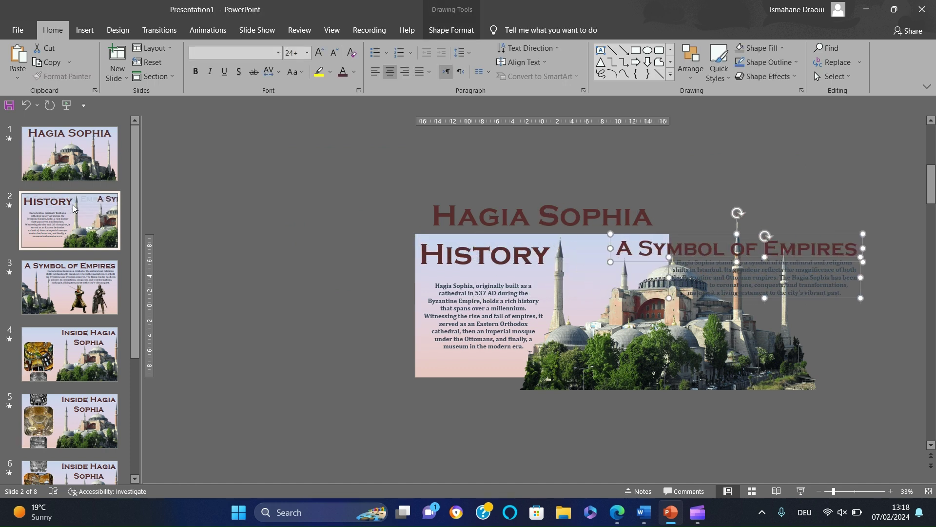
left_click(712, 224)
left_click_drag(833, 235, 639, 208)
left_click(381, 286)
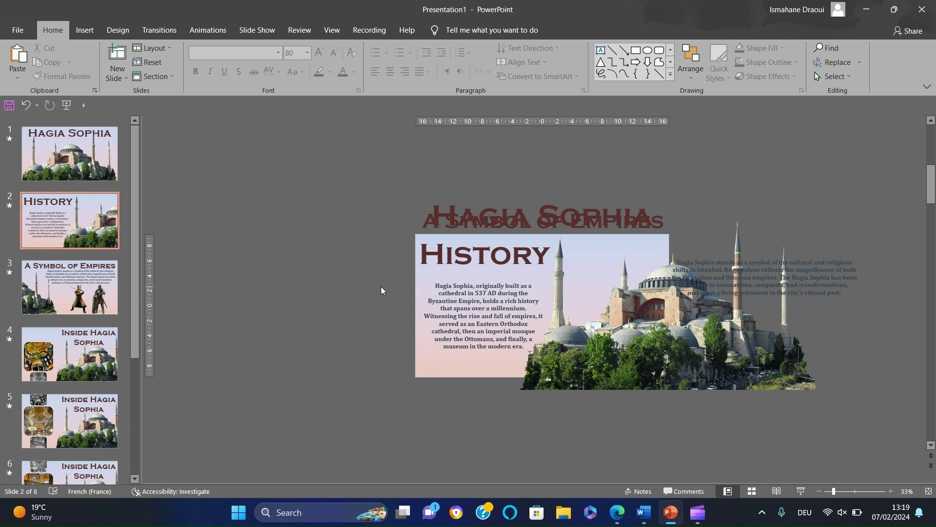
- Copy the warrior and knight pictures from slide 3 to slide 2 and move them below the slide's bottom edge
scroll(381, 286, "down", 1)
left_click(613, 253)
left_click(568, 252, "shift")
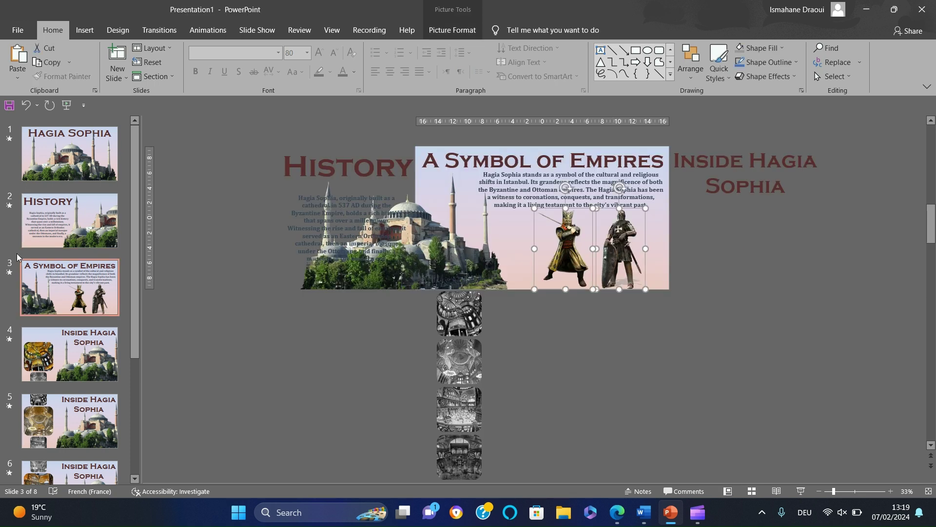
left_click(81, 208)
key("ctrl+v")
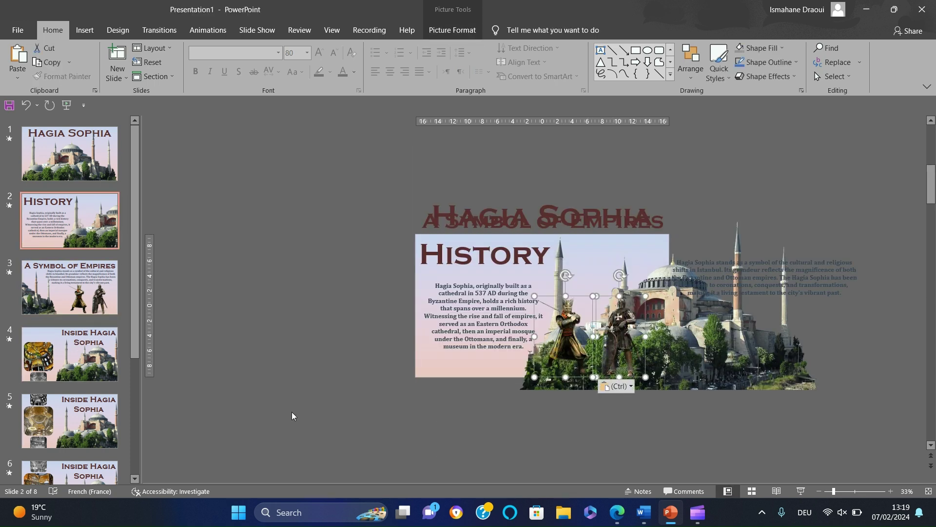
left_click_drag(563, 342, 542, 436)
left_click(706, 441)
- Shrink and tilt the warrior and knight pictures placed below slide 2
left_click(549, 429)
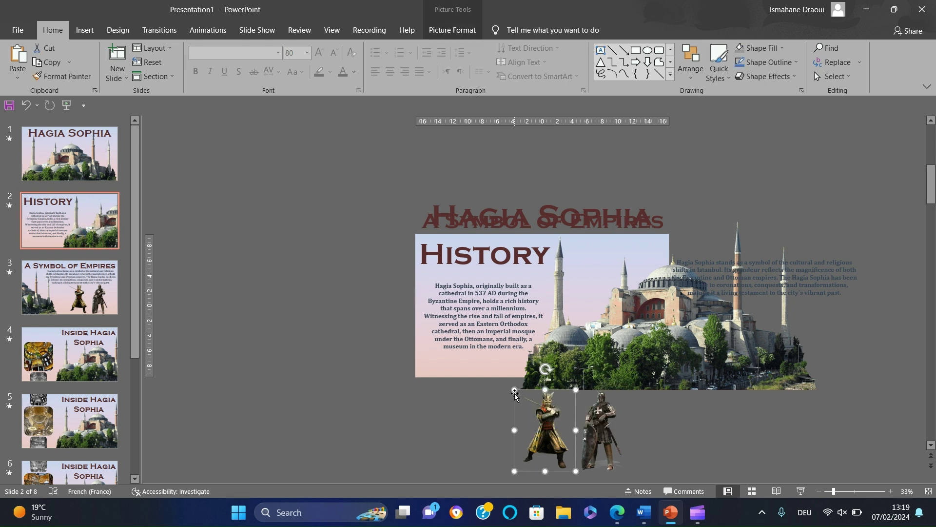
left_click_drag(516, 390, 554, 445)
left_click(589, 433)
left_click_drag(574, 391, 605, 393)
left_click_drag(606, 356, 589, 362)
left_click_drag(603, 396, 591, 400)
left_click_drag(645, 390, 633, 397)
left_click(326, 419)
- Review the layouts of slides 4 through 8 and return to slide 1
scroll(326, 419, "down", 2)
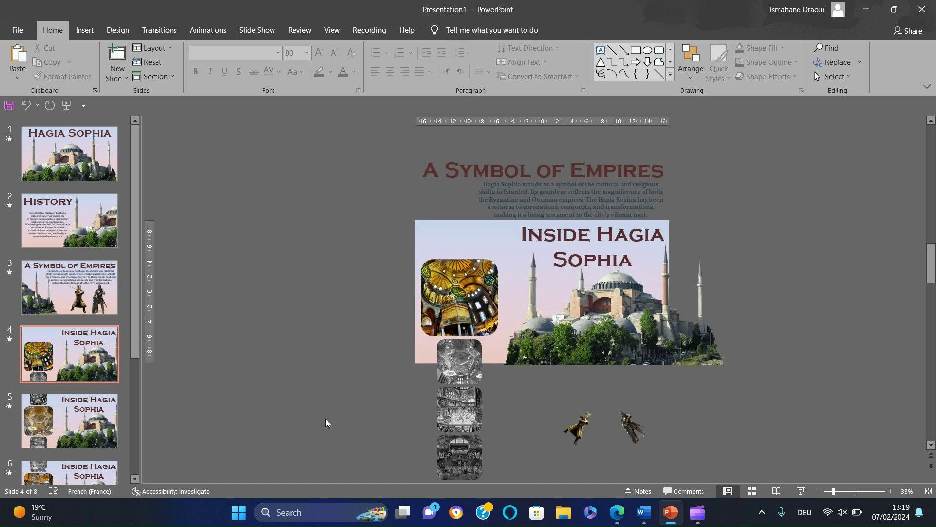
scroll(326, 419, "down", 2)
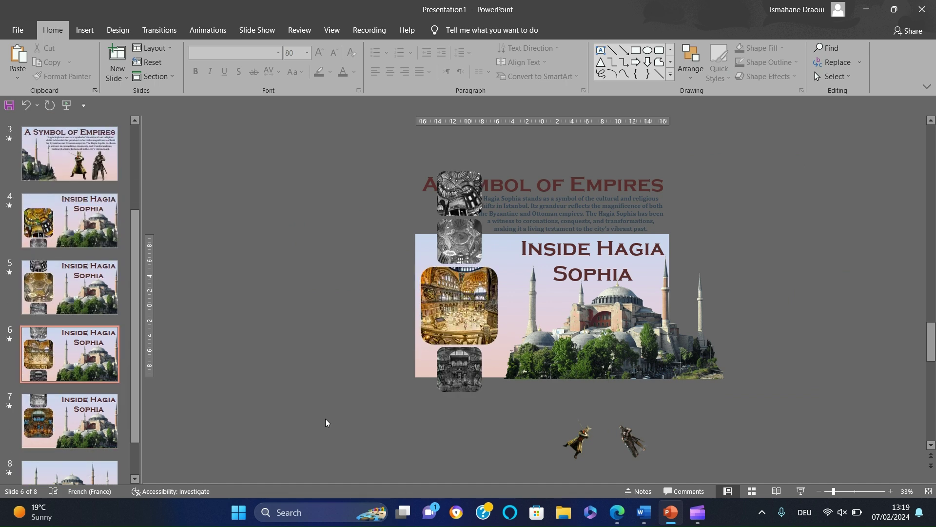
scroll(326, 419, "down", 2)
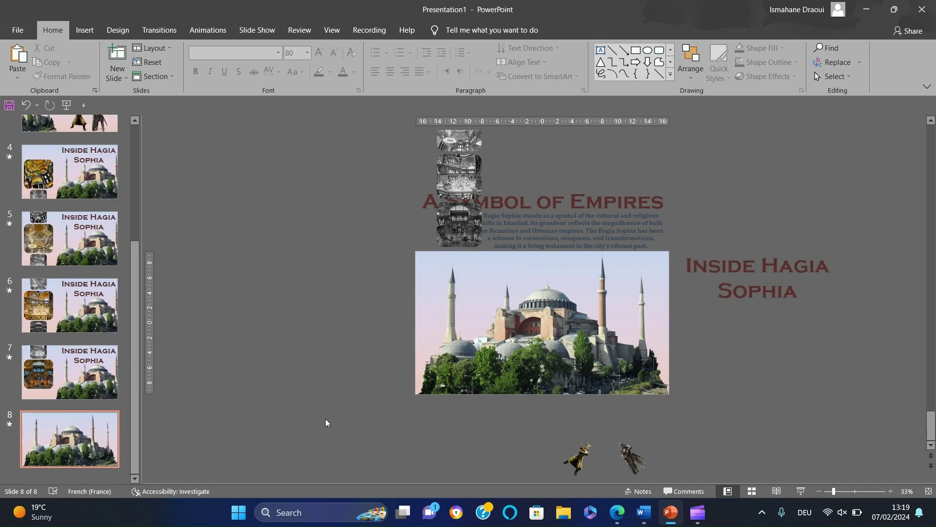
scroll(326, 418, "up", 7)
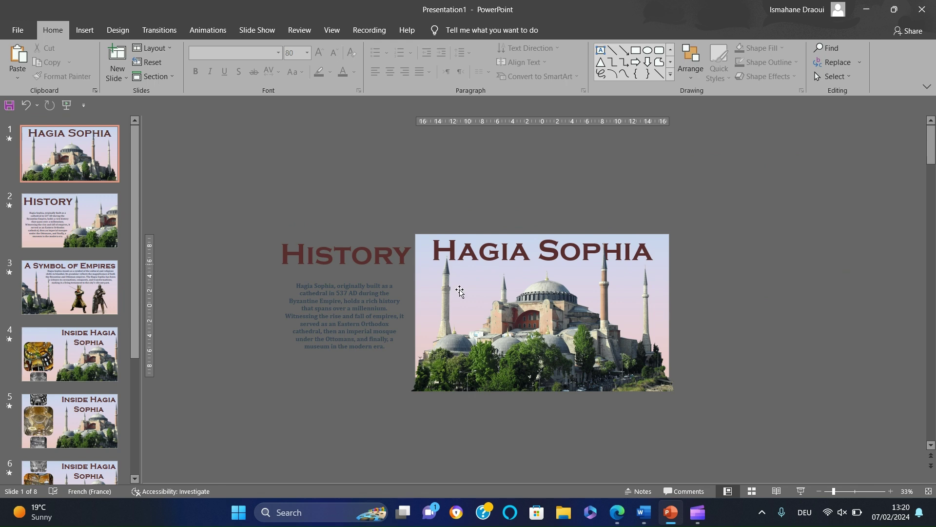